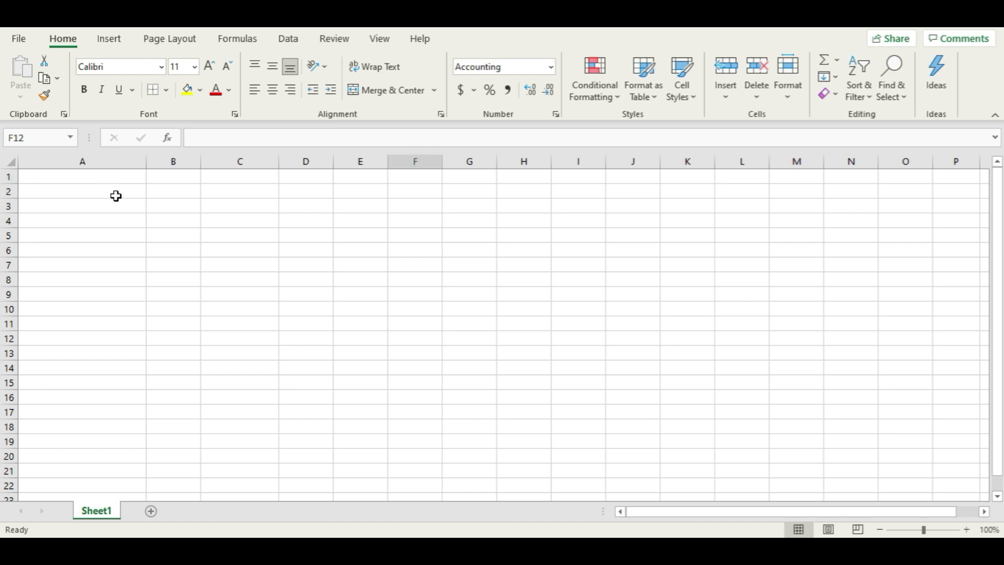
- Narrow column A and widen column B to about the same width as column C
click(258, 232)
mouse_move(144, 163)
mouse_down()
mouse_move(54, 168)
mouse_move(161, 162)
mouse_up()
click(154, 261)
mouse_move(239, 164)
mouse_down()
mouse_move(269, 168)
mouse_move(234, 168)
mouse_up()
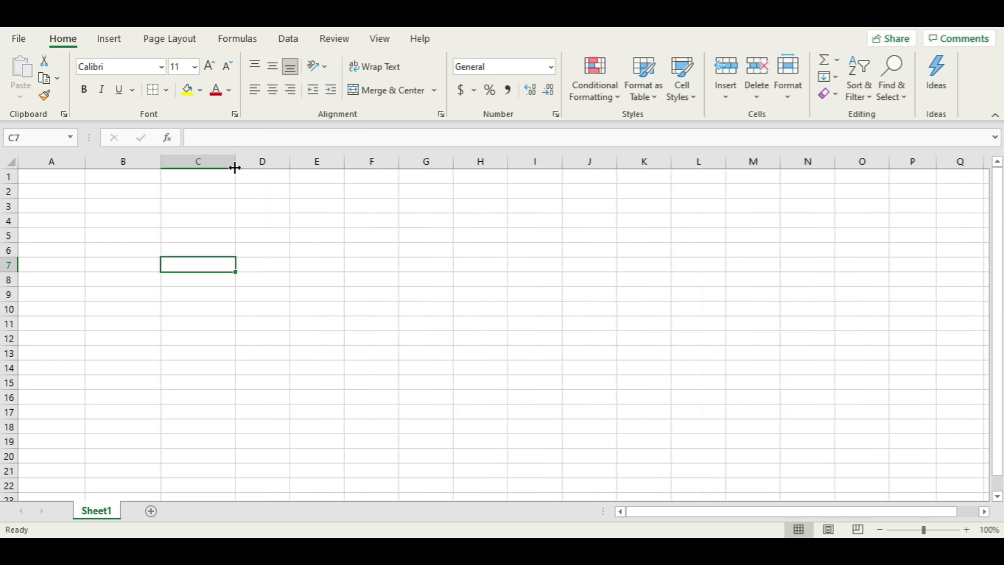
click(95, 216)
click(71, 180)
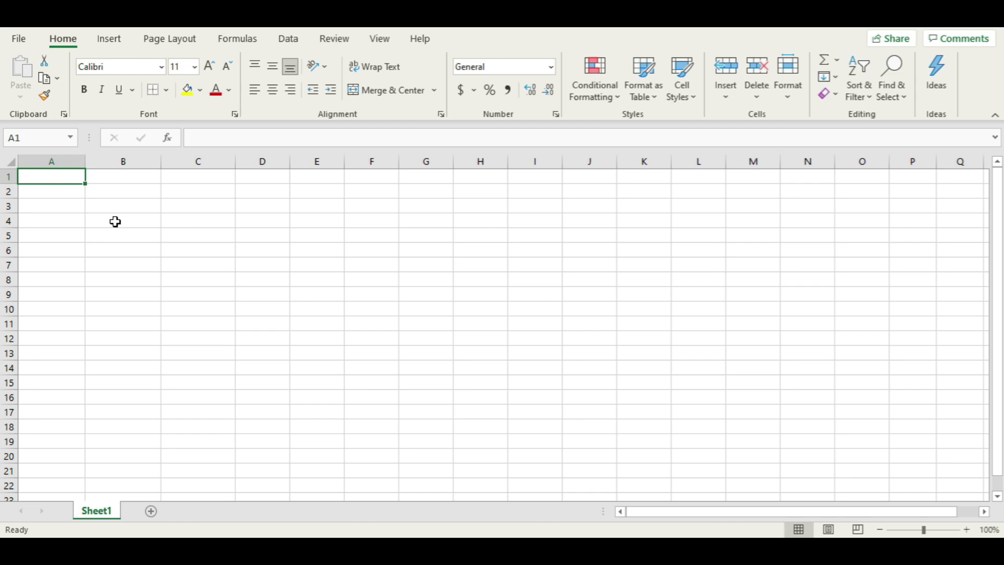
click(140, 285)
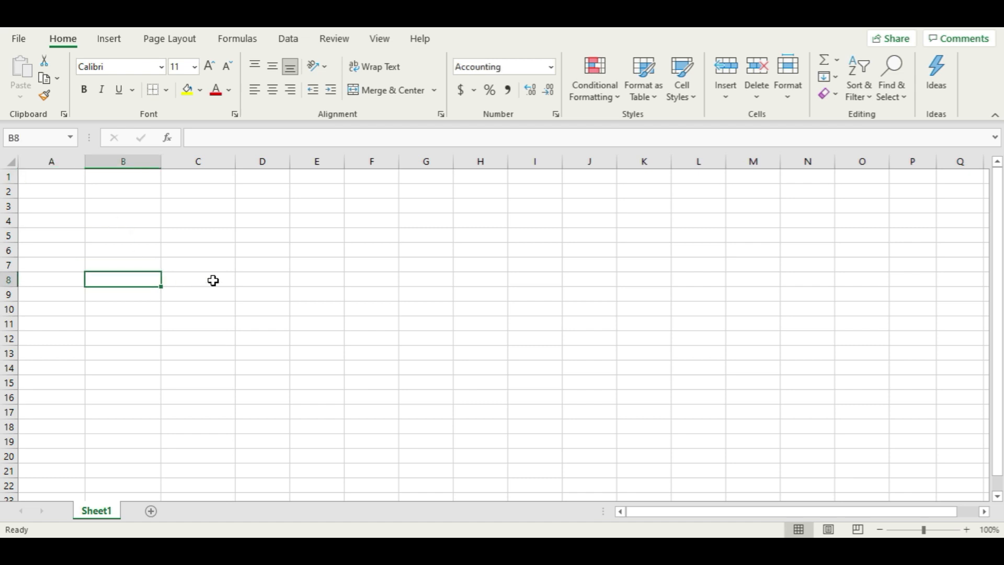
click(214, 281)
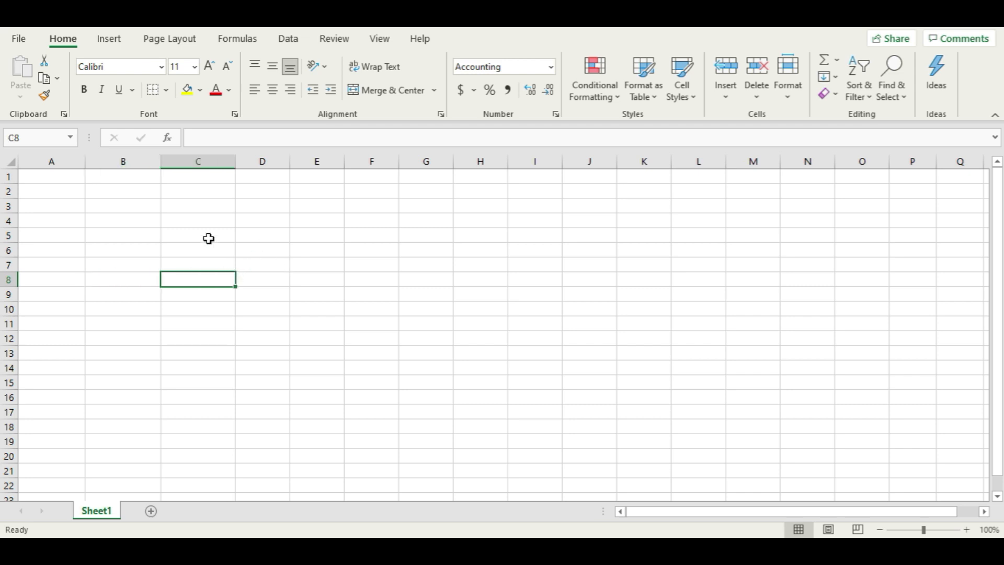
- Enter the heading Expenses in cell A1, with Bank Loan and Company Loan below it in A2 and A3
click(60, 177)
text(E)
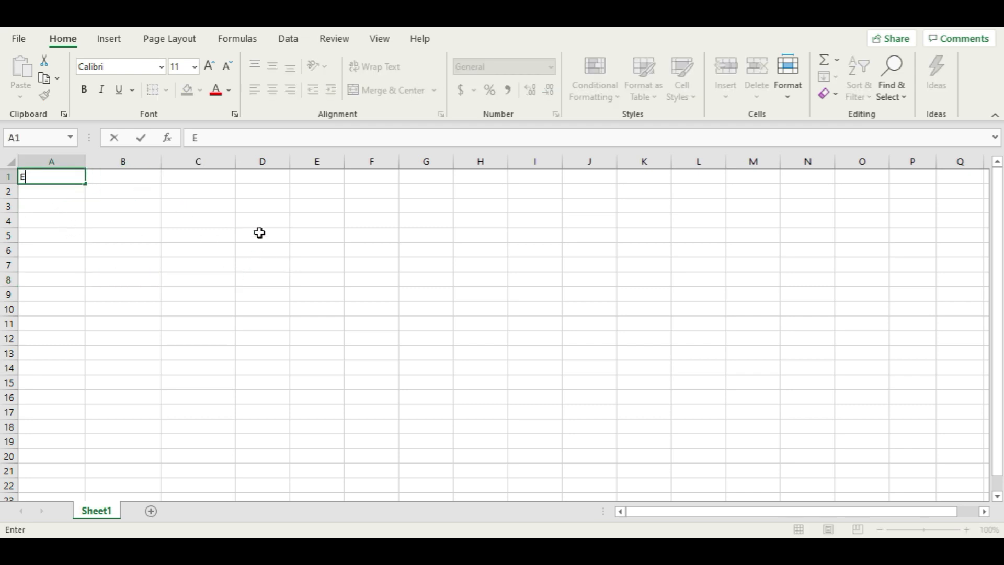
text(xpenses)
key(Return)
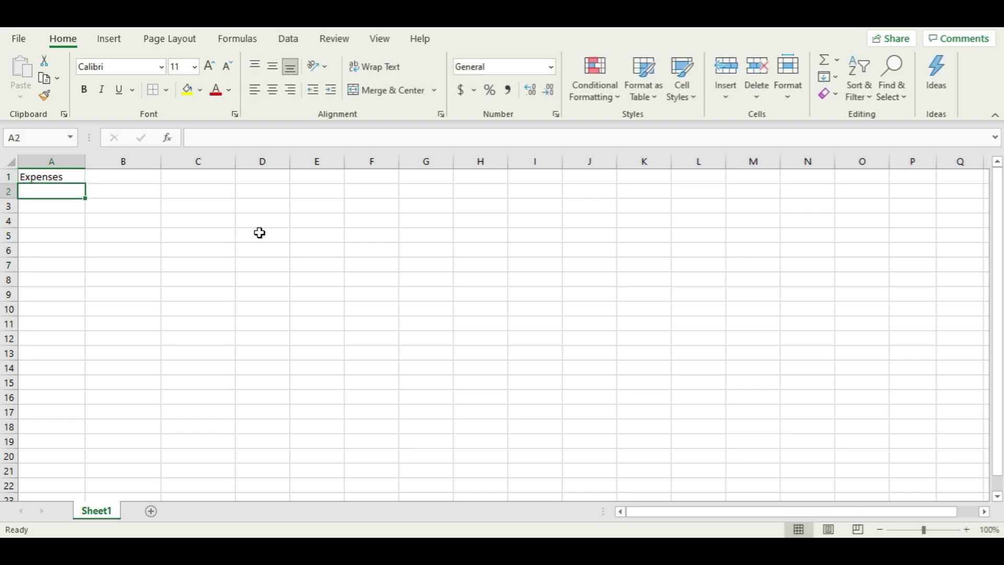
text(Bank Loan)
key(Return)
text(Company Loan)
key(Return)
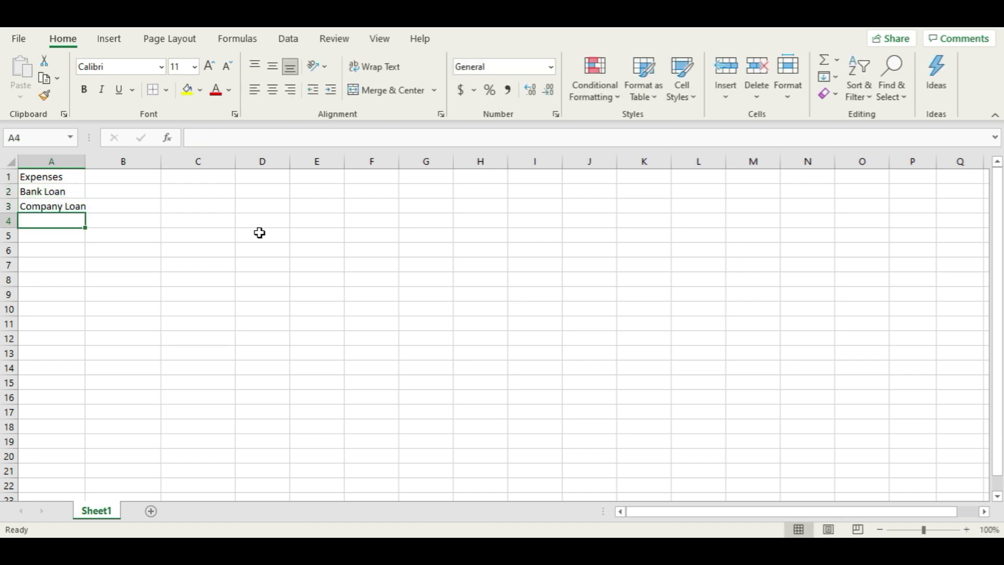
- Enter the expense label Advance Account in cell A4
text(Advance)
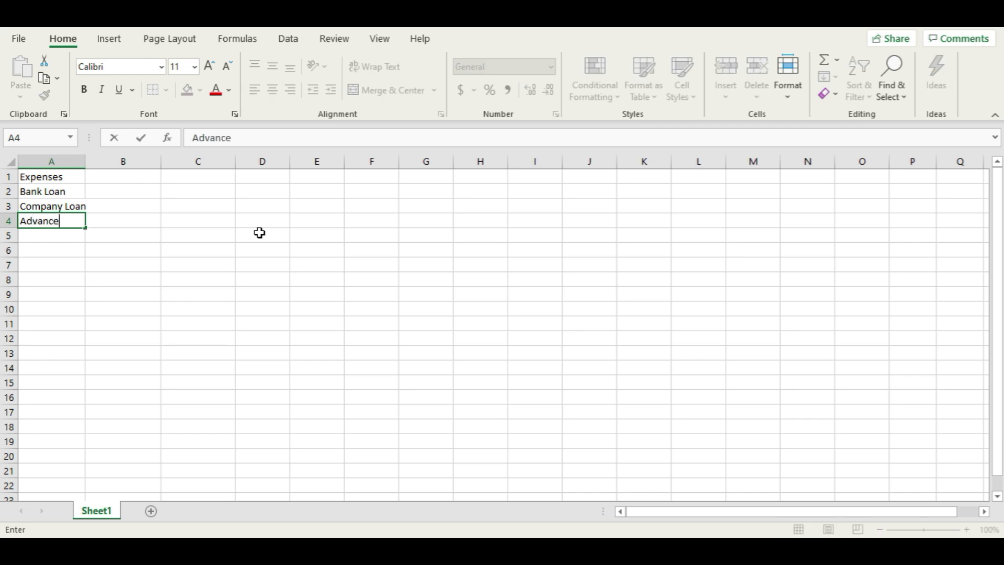
text( Account)
key(BackSpace)
text(nt)
key(Return)
- Enter the expense label Credit Card1 in cell A5
text(Credit)
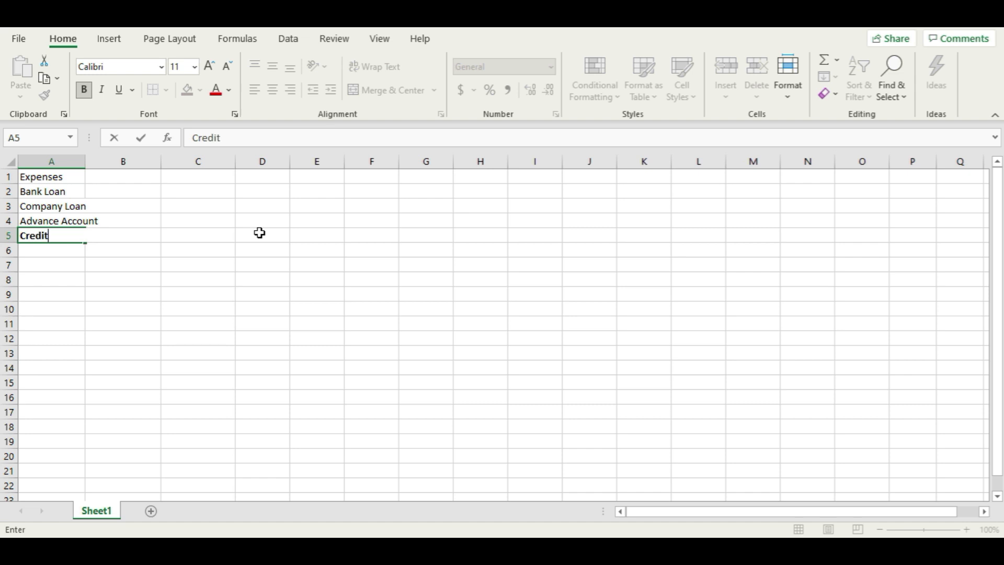
text( Card 1)
key(Return)
text(Credi)
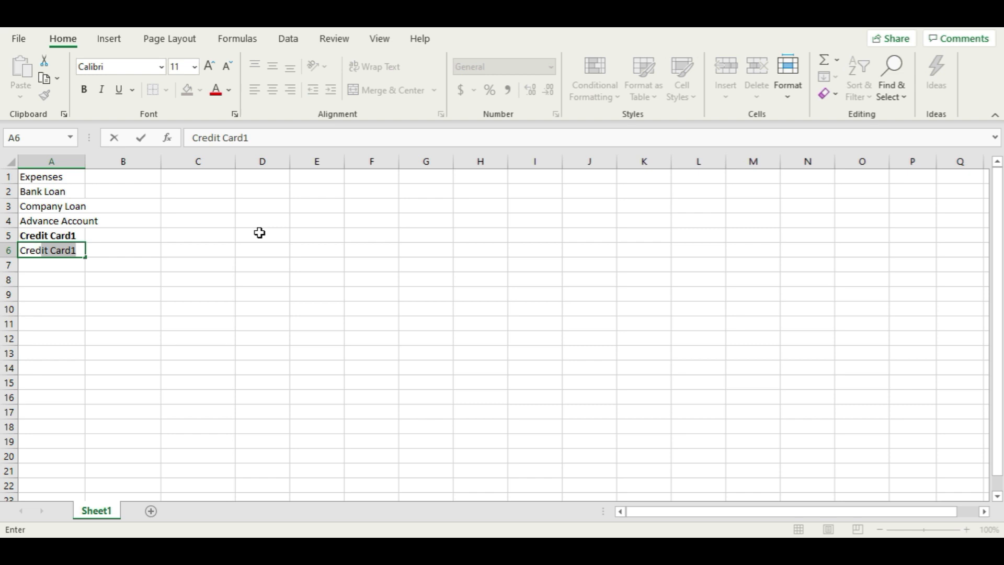
key(BackSpace)
key(BackSpace)
key(BackSpace)
key(BackSpace)
key(BackSpace)
key(BackSpace)
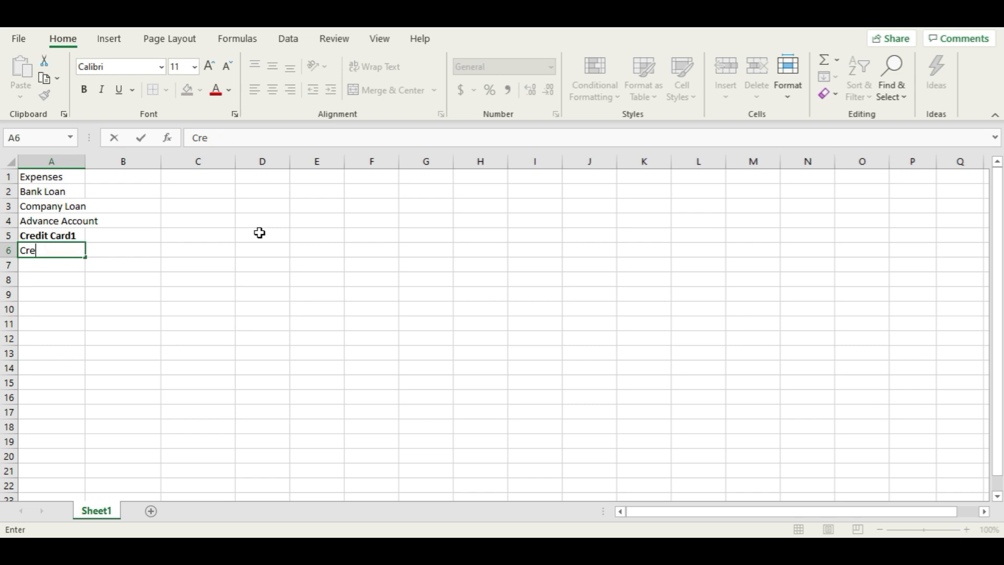
key(Escape)
- Replace the label in cell A5 with HSBC VISA and enter HSBC Master in A6
key(Up)
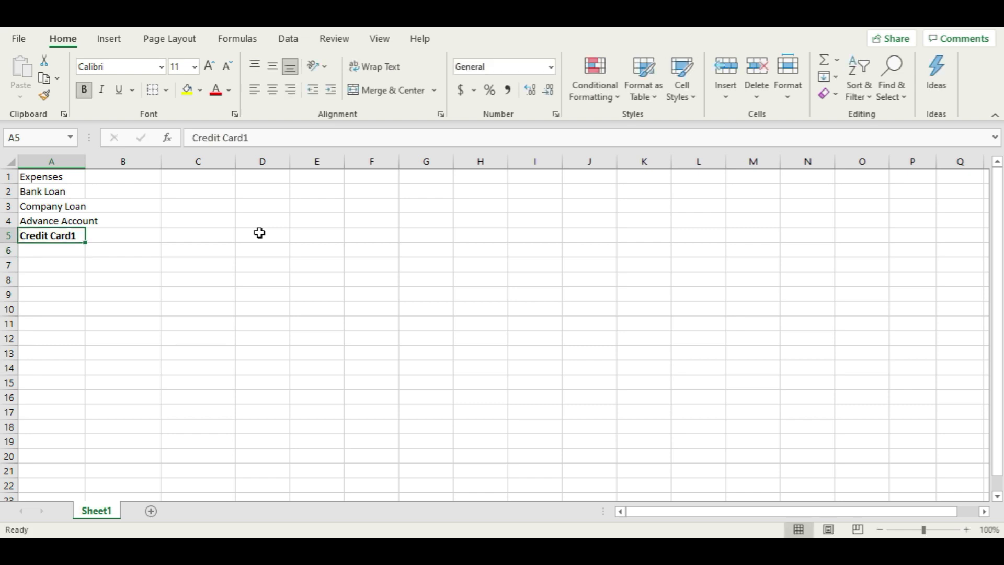
text(HSC)
key(BackSpace)
text(BS)
key(BackSpace)
text(C VISA)
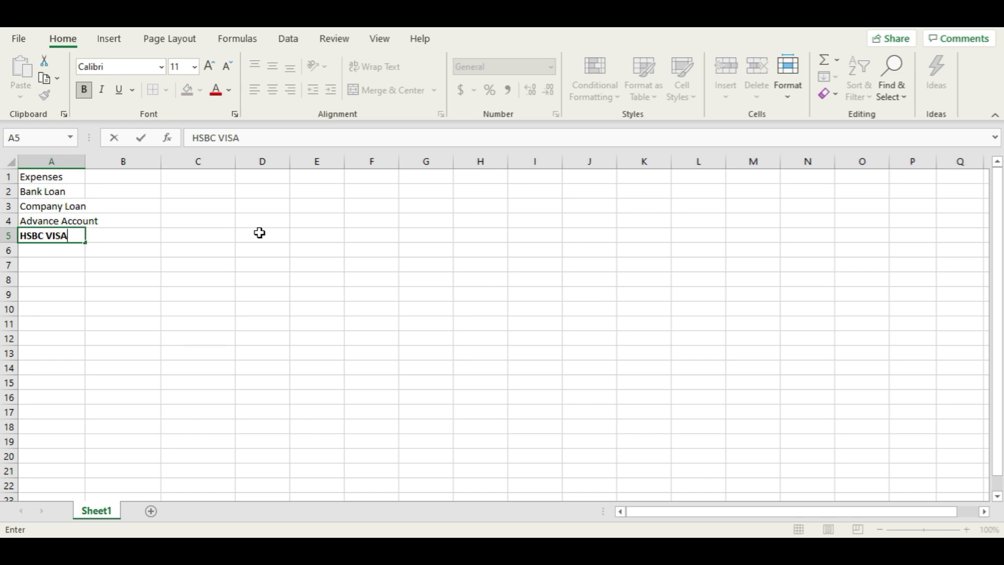
key(Return)
text(HSBC )
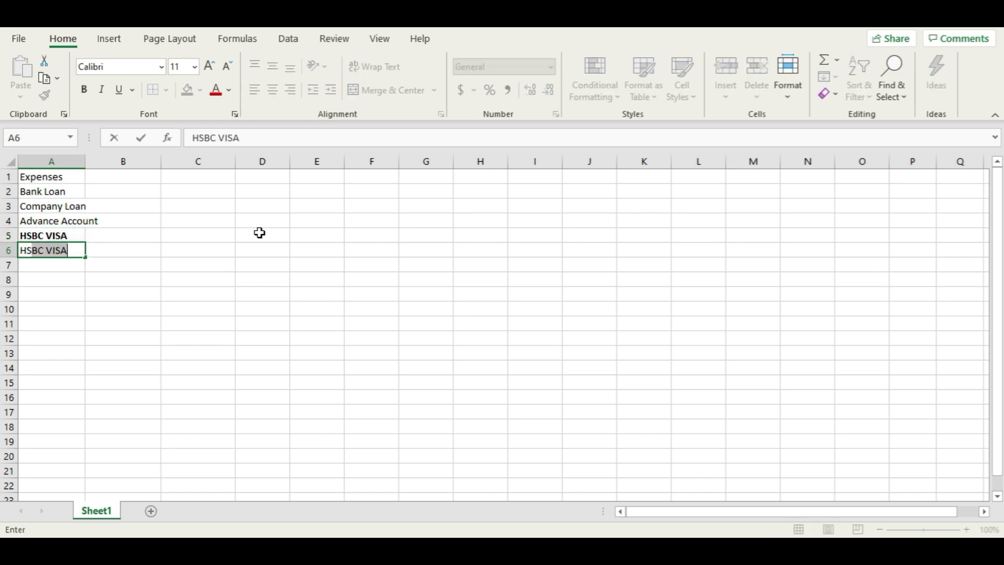
text(Master)
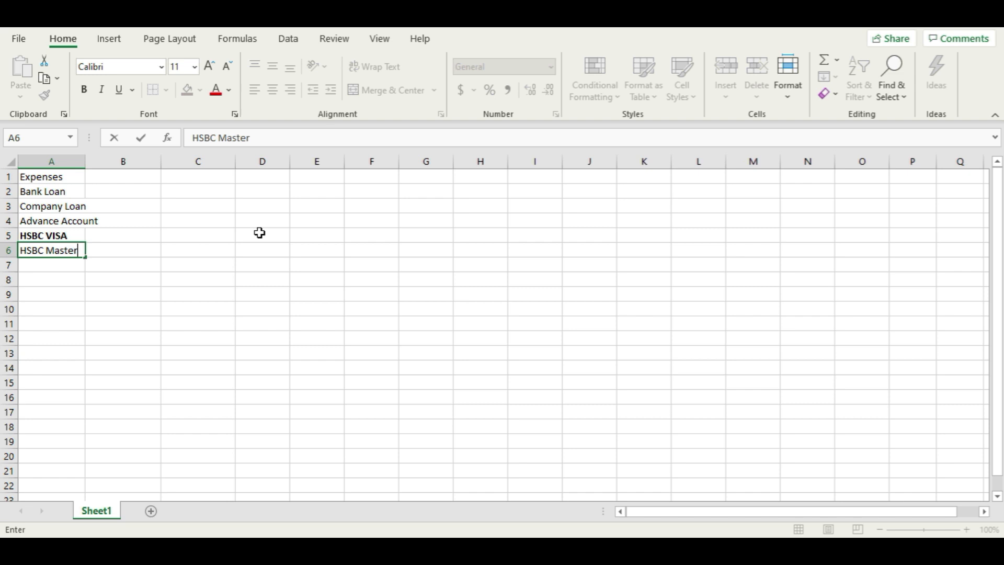
key(Return)
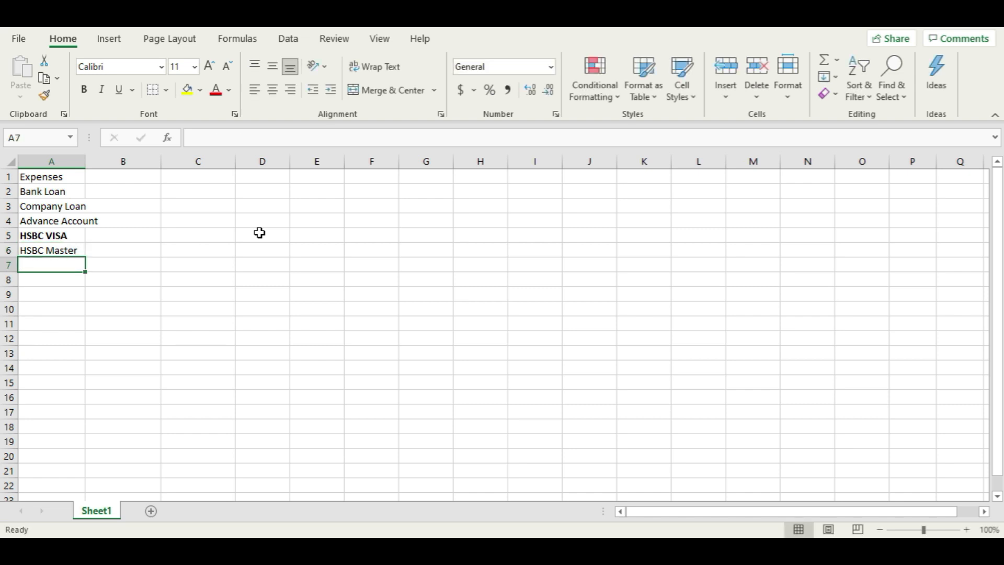
- Enter the expense labels Electricity and Water, Room Rent, and Car Installments in cells A7 to A9
text(Electricity and Water)
key(Return)
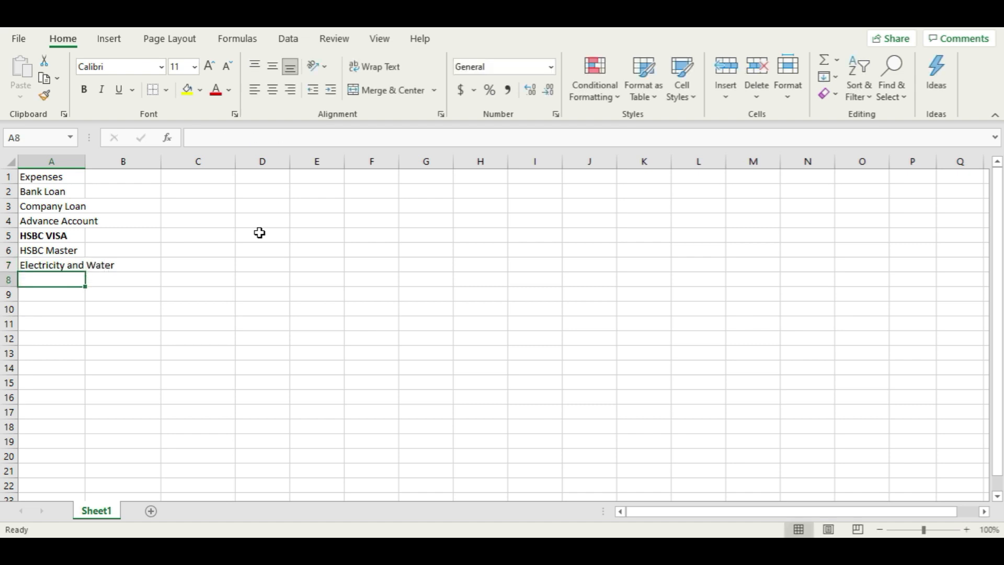
text(Room R)
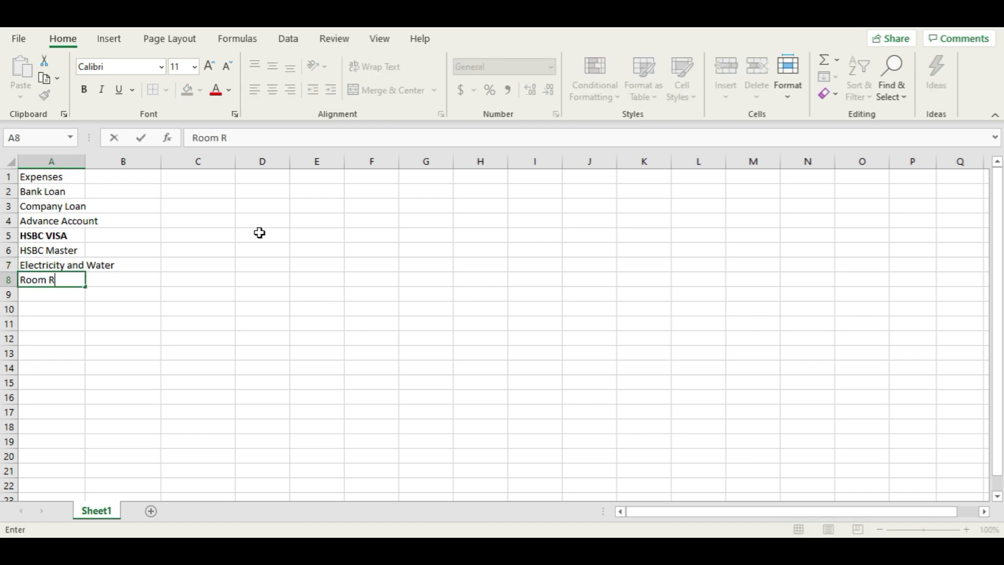
text(ent)
key(Return)
text(Car Installments)
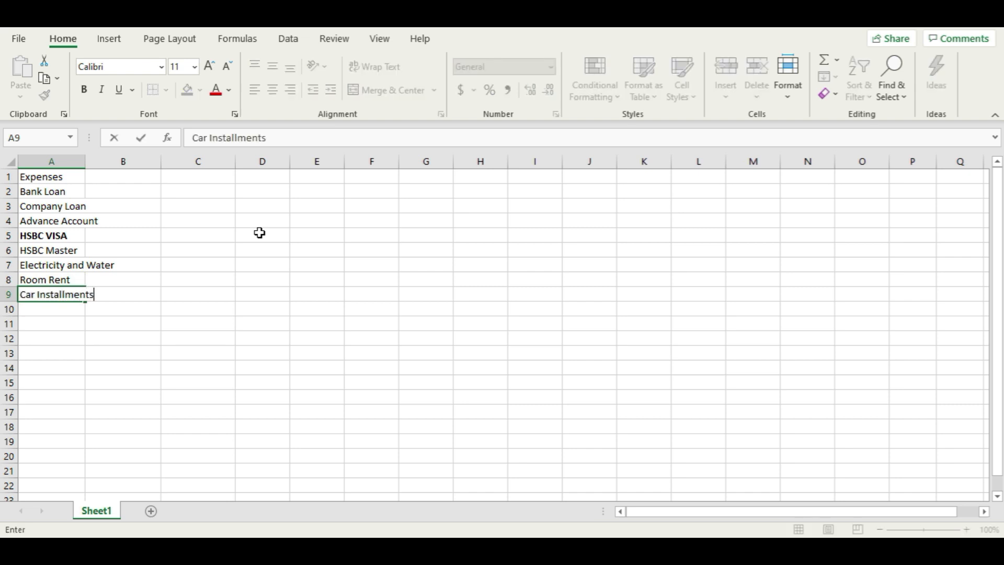
key(Return)
- Enter the expense label Mobile Payments in cell A10
text(Mob)
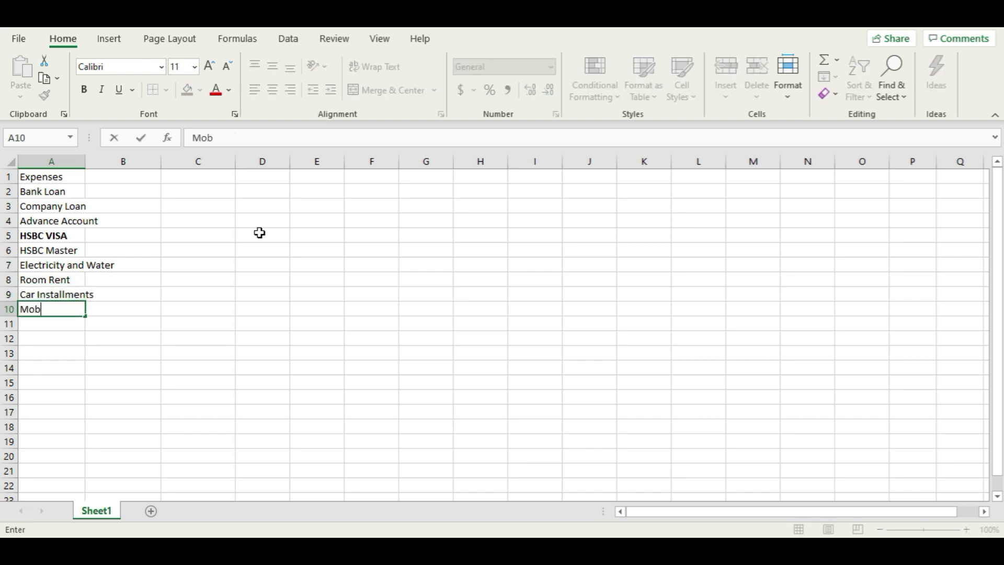
text(ile Pyamen)
key(BackSpace)
key(BackSpace)
key(BackSpace)
key(BackSpace)
key(BackSpace)
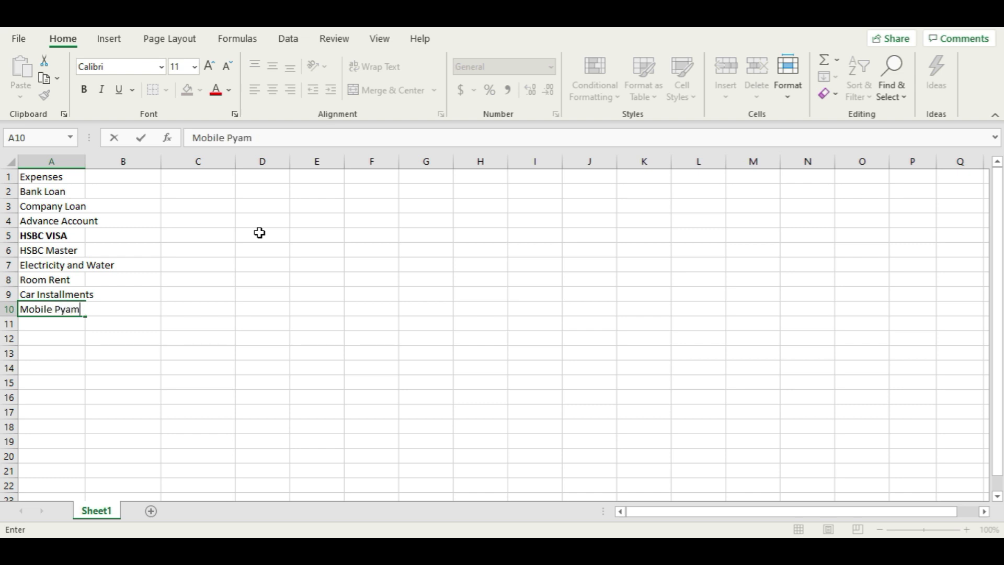
text(ayments)
key(Return)
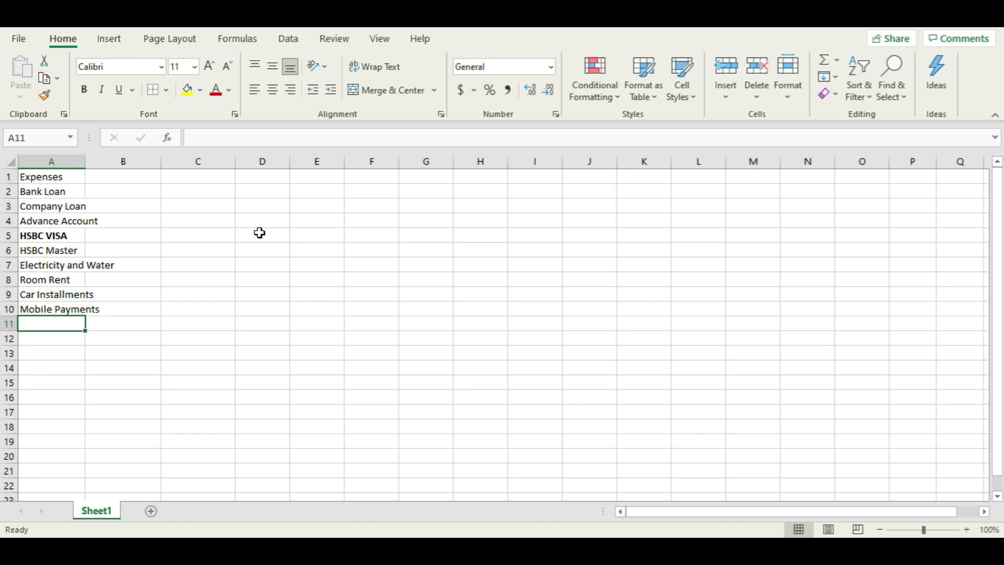
- Enter the expense label Internet Payments in cell A11
text(Internal)
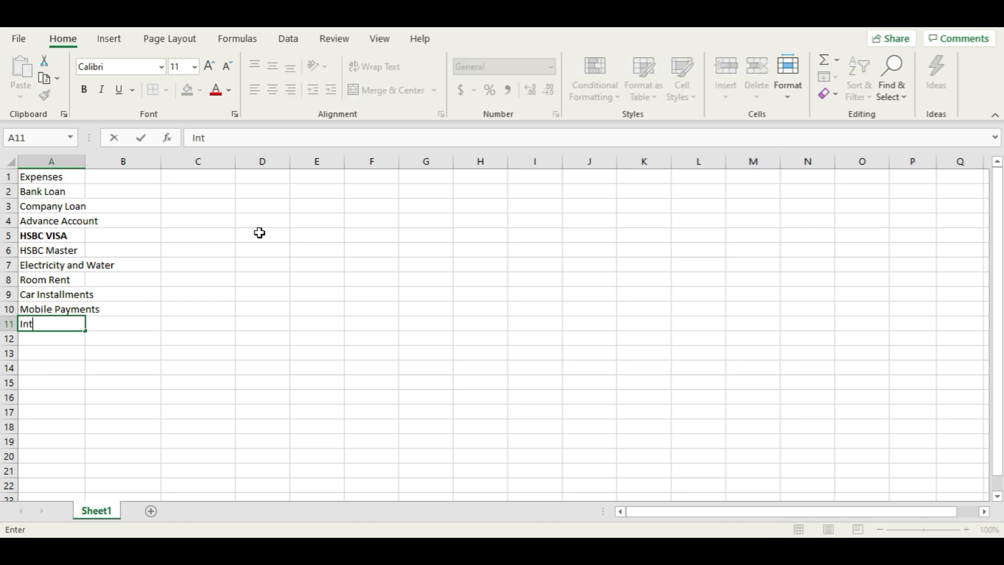
key(BackSpace)
key(BackSpace)
text(et p)
key(BackSpace)
key(BackSpace)
text(Payments)
key(Return)
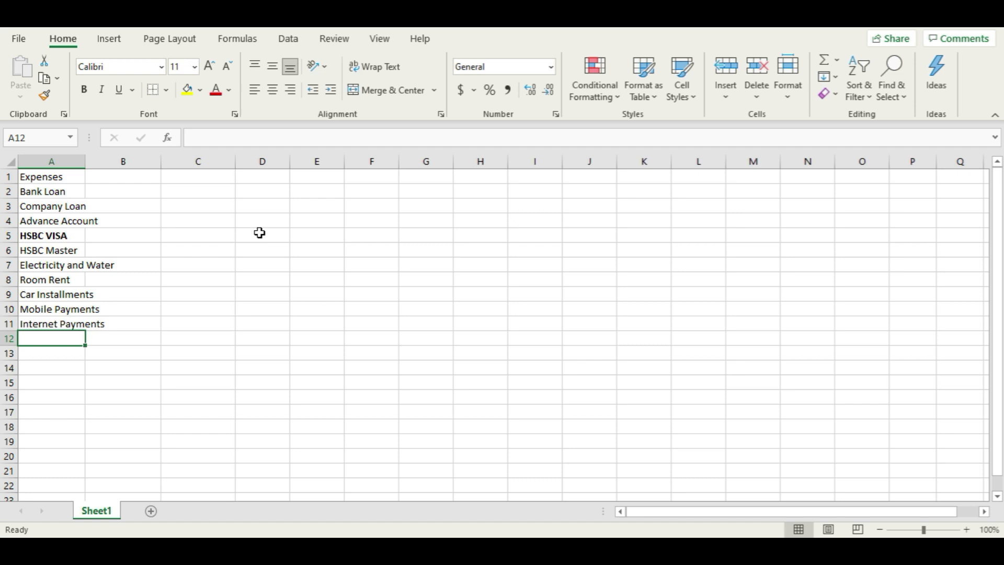
- Add the expense labels Investments in cell A12 and Personal Petty Cash in A13
text(Invest)
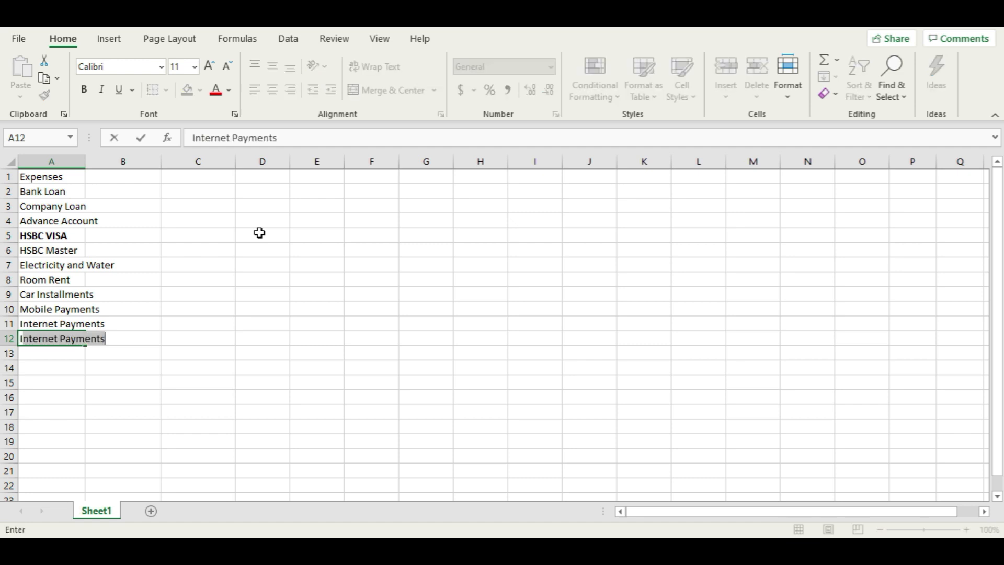
text(ments)
key(Return)
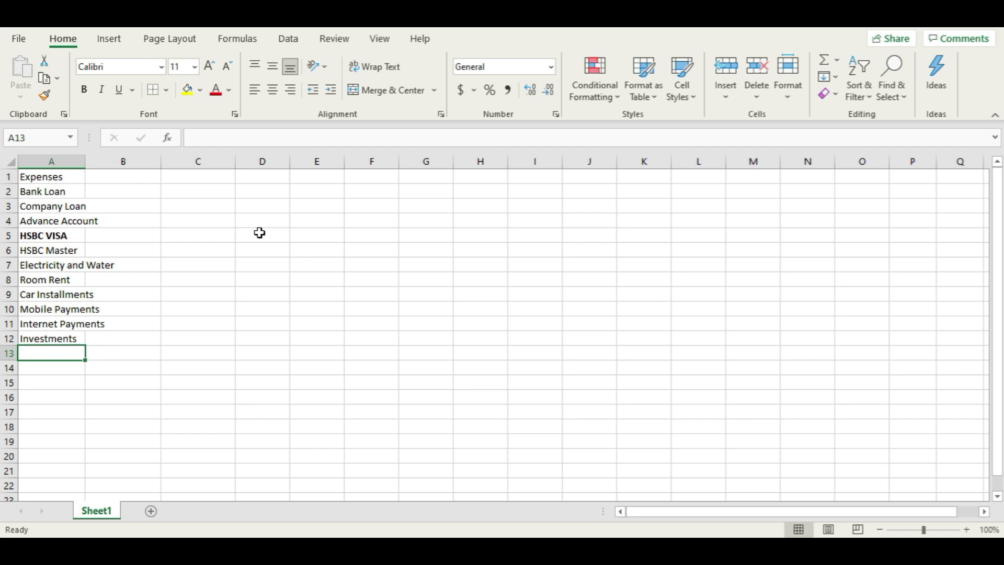
text(Personal)
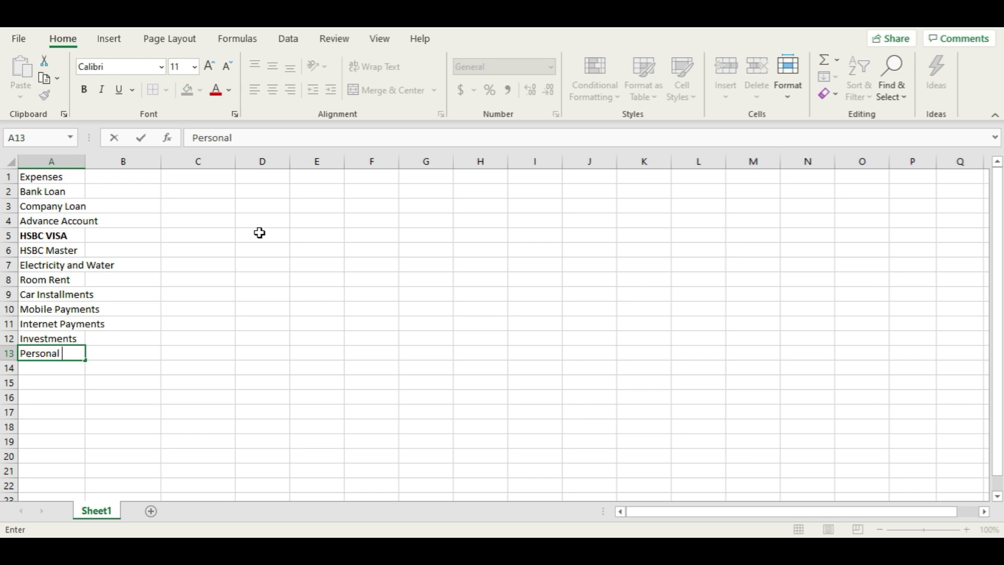
text( Petty )
text(Ca)
text(dh)
key(BackSpace)
key(BackSpace)
text(sh)
key(Return)
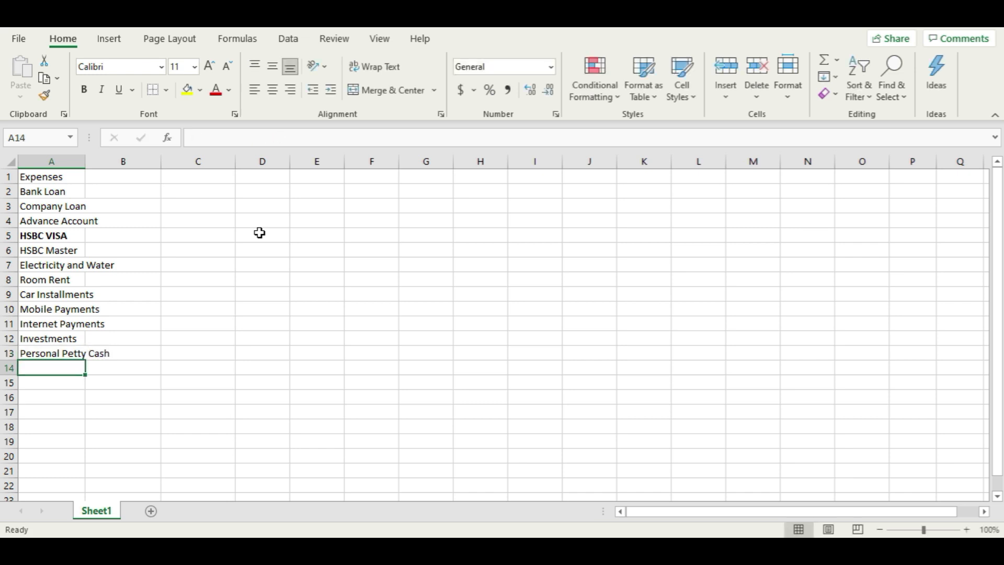
- Autofit column A to its longest entry and remove bold formatting from the expense labels in A2:A13
double_click(85, 161)
click(105, 204)
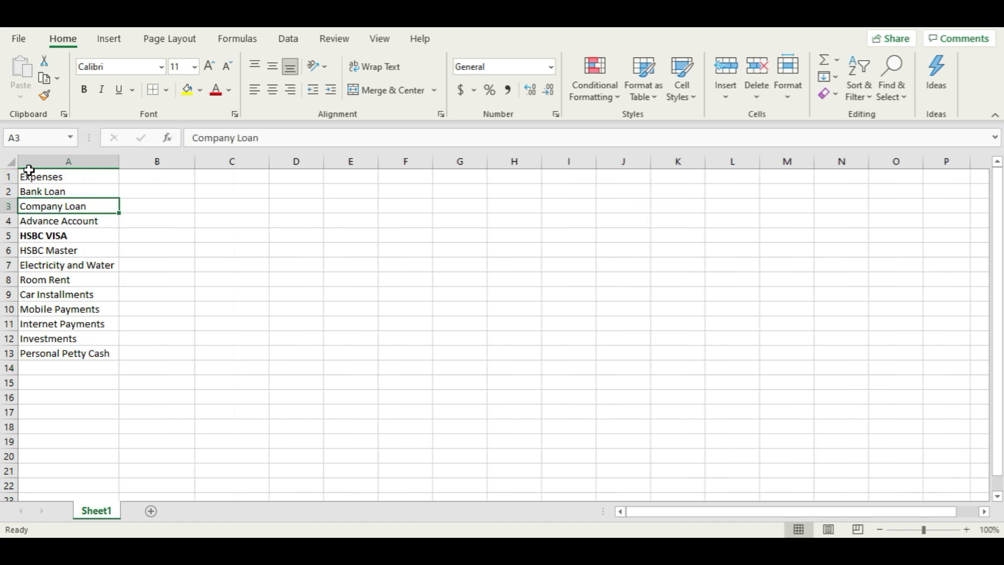
click(74, 176)
click(45, 278)
drag(59, 194, 45, 359)
click(82, 90)
click(83, 90)
click(156, 245)
- Make the Expenses heading in A1 bold and give the cell a light blue fill
click(59, 178)
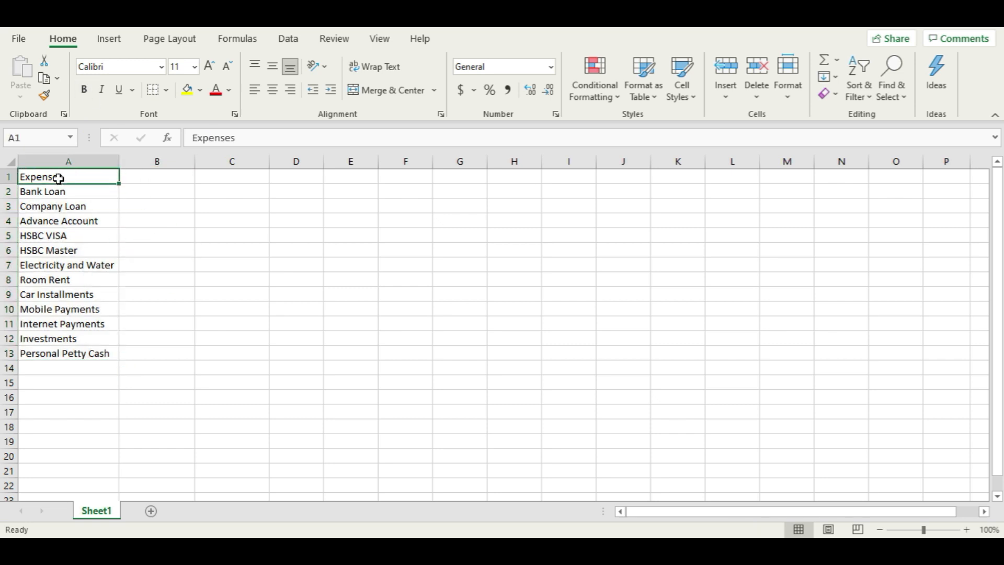
drag(58, 175, 116, 175)
click(84, 90)
click(199, 90)
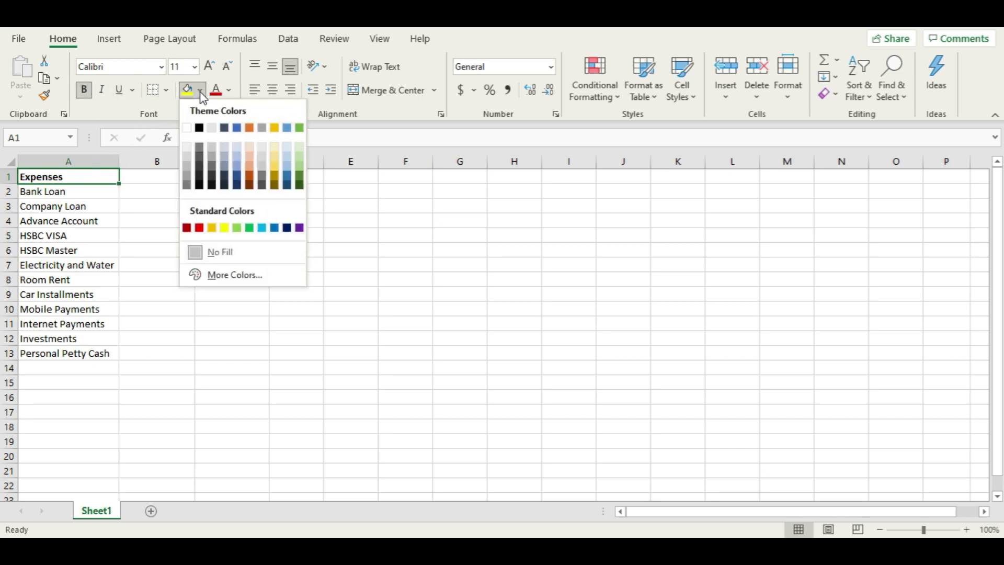
click(239, 151)
click(208, 267)
click(99, 192)
- Enter the heading Values in cell B1 and make it bold
click(143, 175)
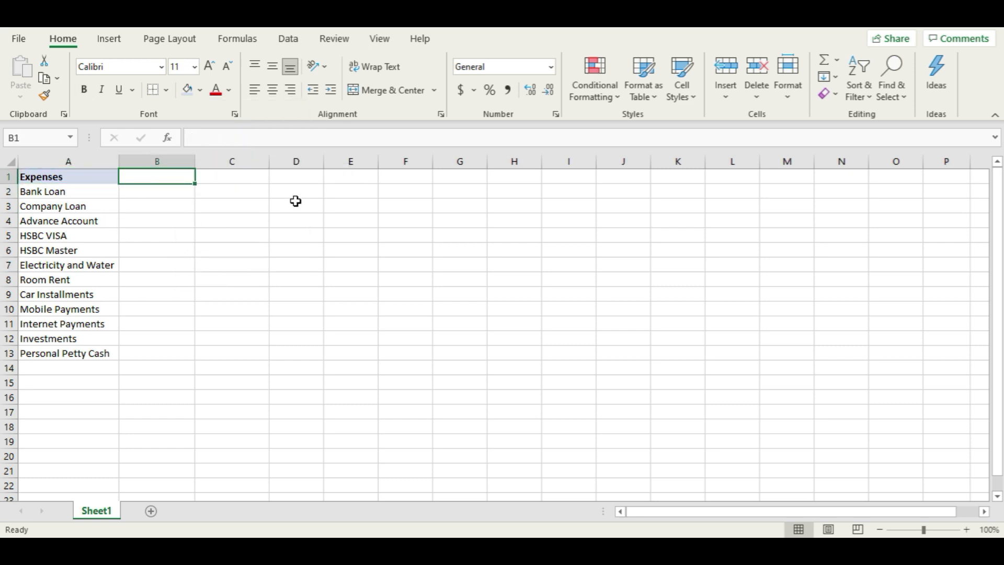
text(Values)
key(Return)
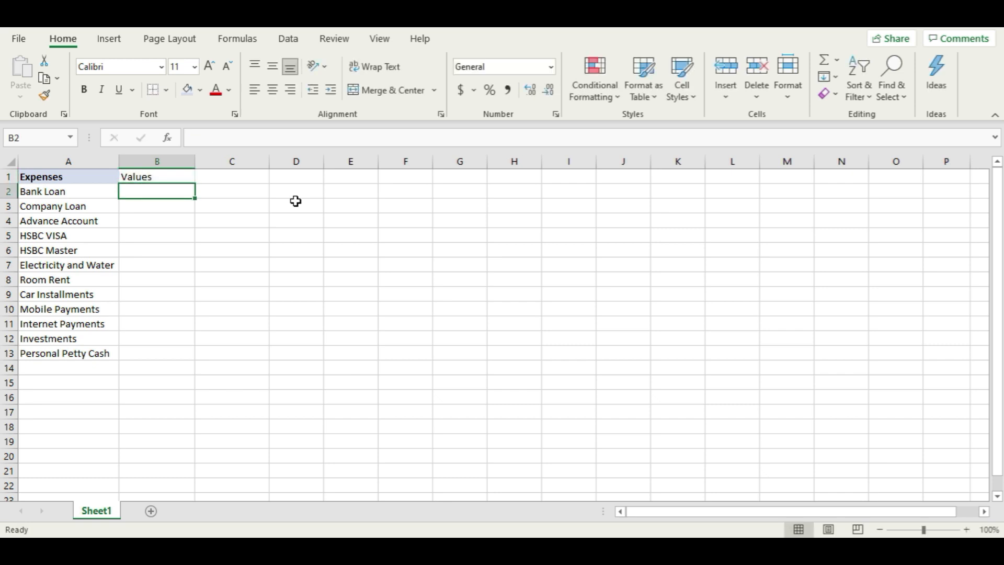
click(170, 177)
key(ctrl+b)
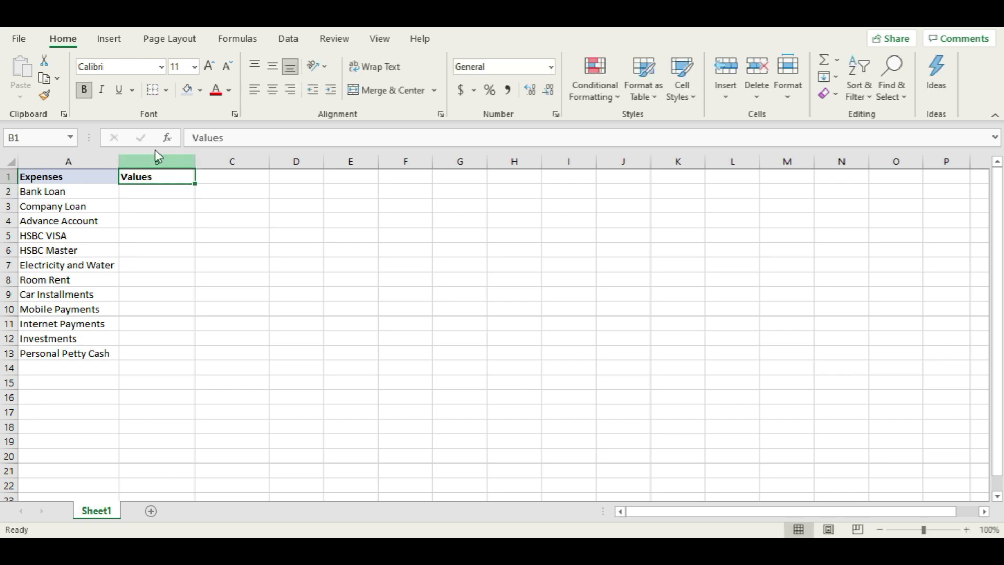
click(180, 223)
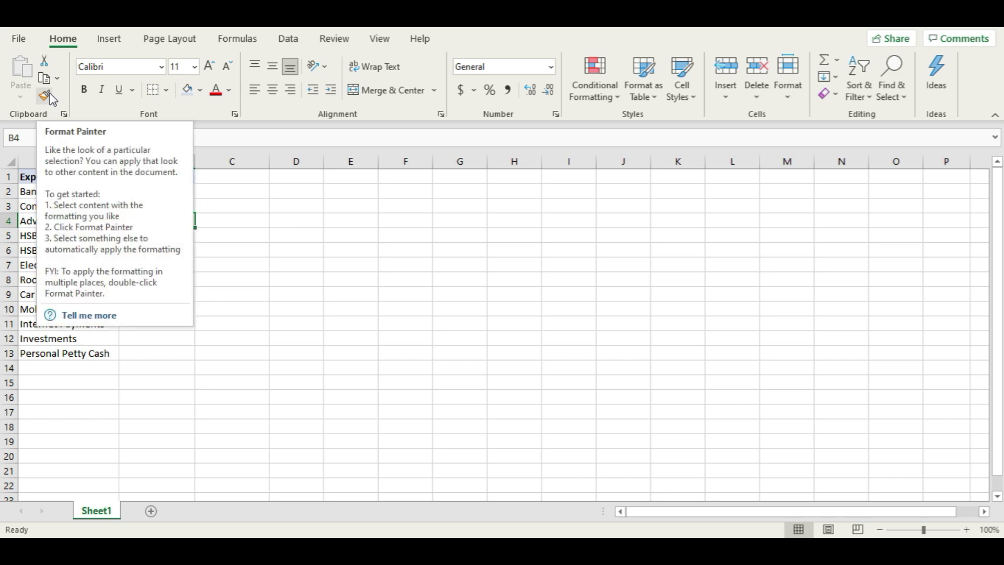
- Undo the heading format copied onto the Values cell B1
click(239, 207)
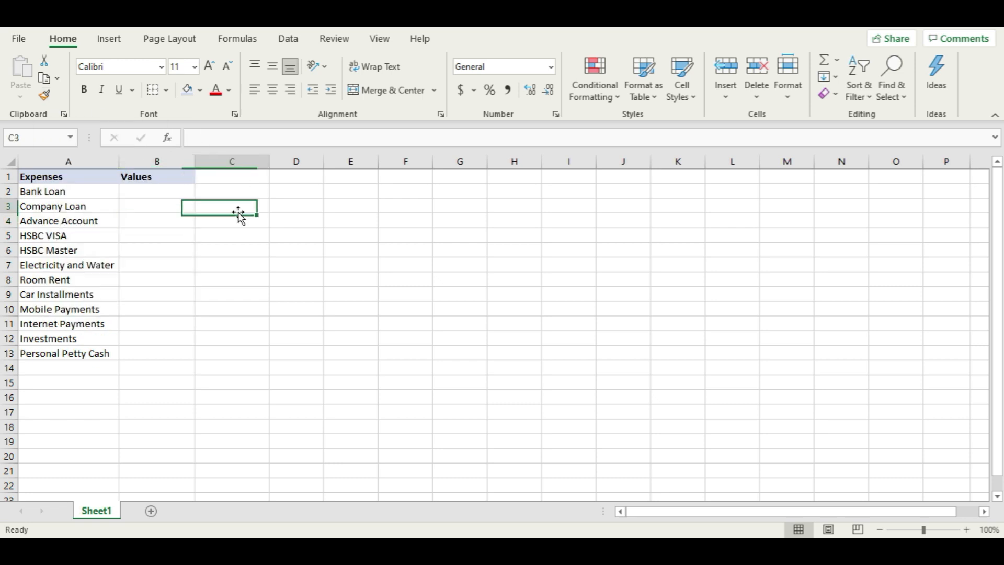
click(66, 173)
click(166, 180)
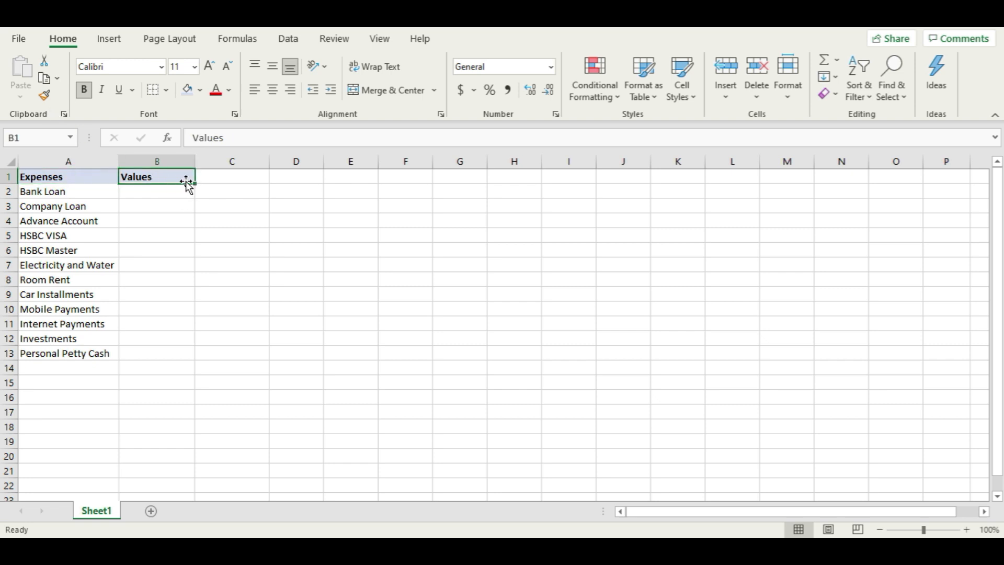
key(ctrl+z)
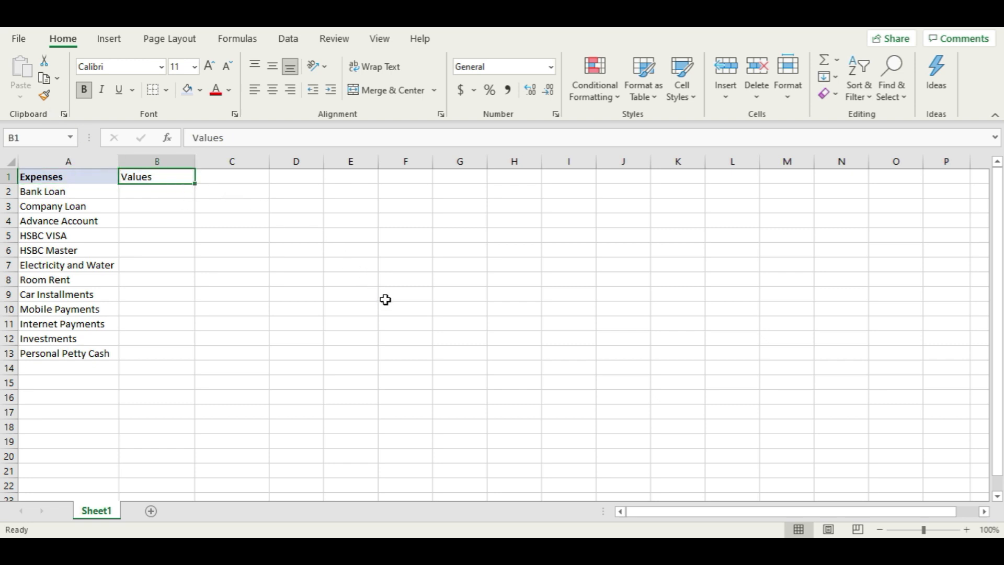
click(182, 297)
- Copy the formatting of the Expenses heading in A1 onto cell B1 with Format Painter
click(68, 175)
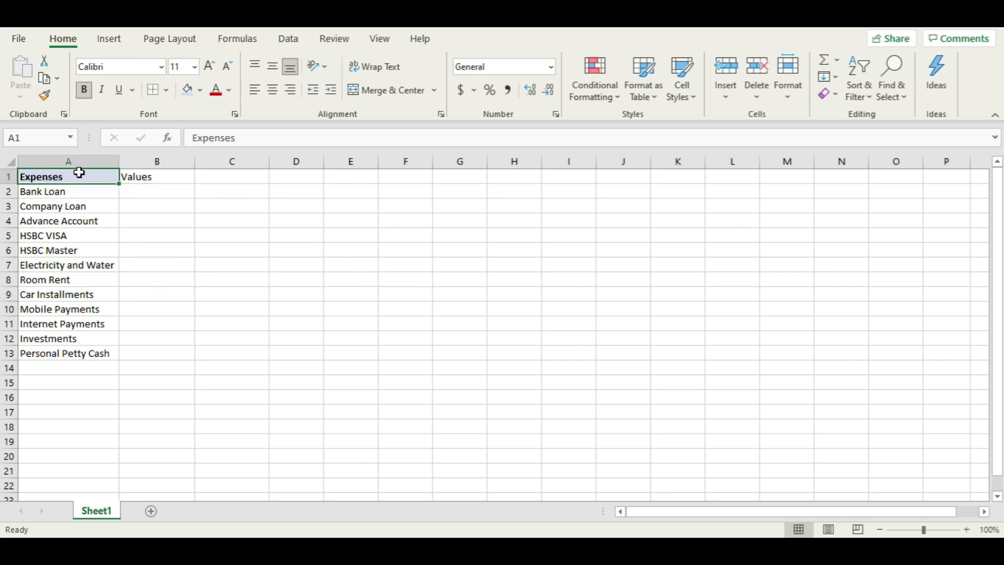
click(44, 95)
click(153, 177)
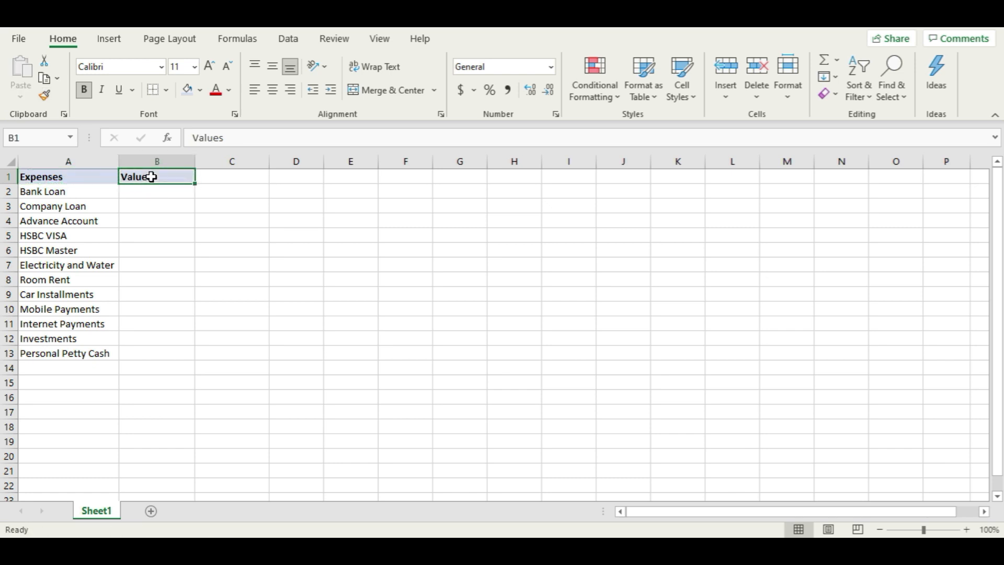
click(207, 263)
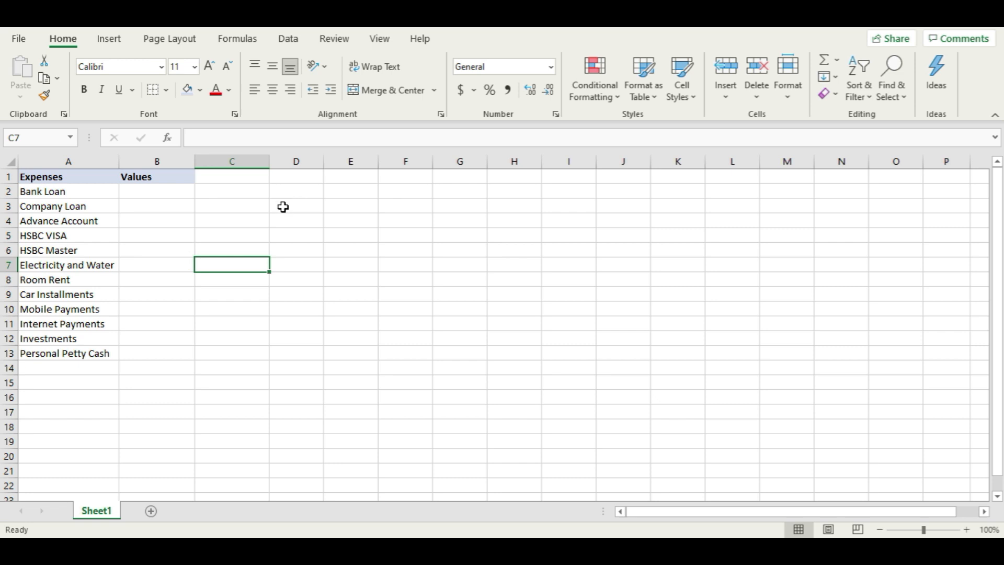
- Undo the latest format copy on the Values heading in B1 and cancel the active copy selection
key(ctrl+z)
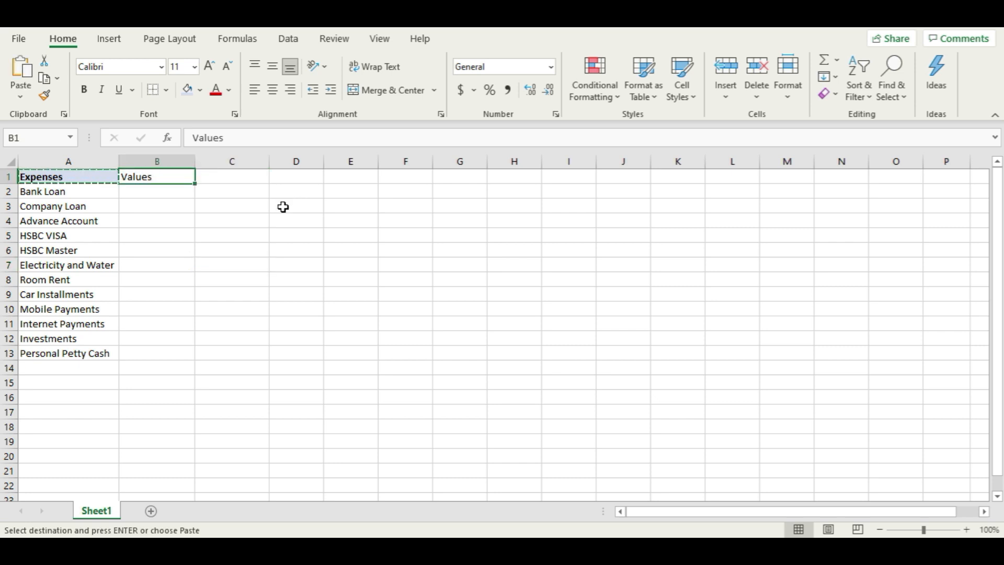
key(Escape)
click(225, 250)
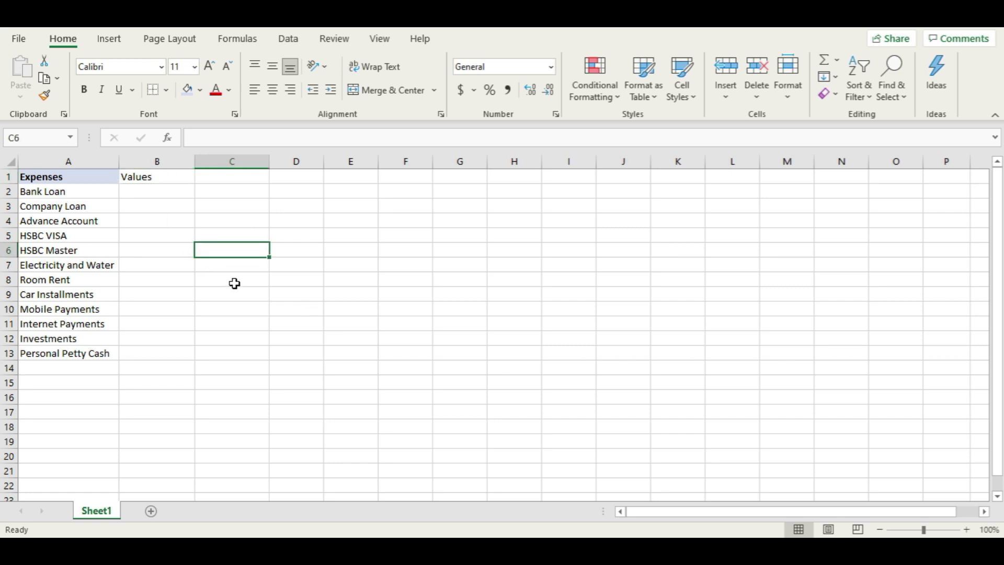
click(170, 182)
click(193, 263)
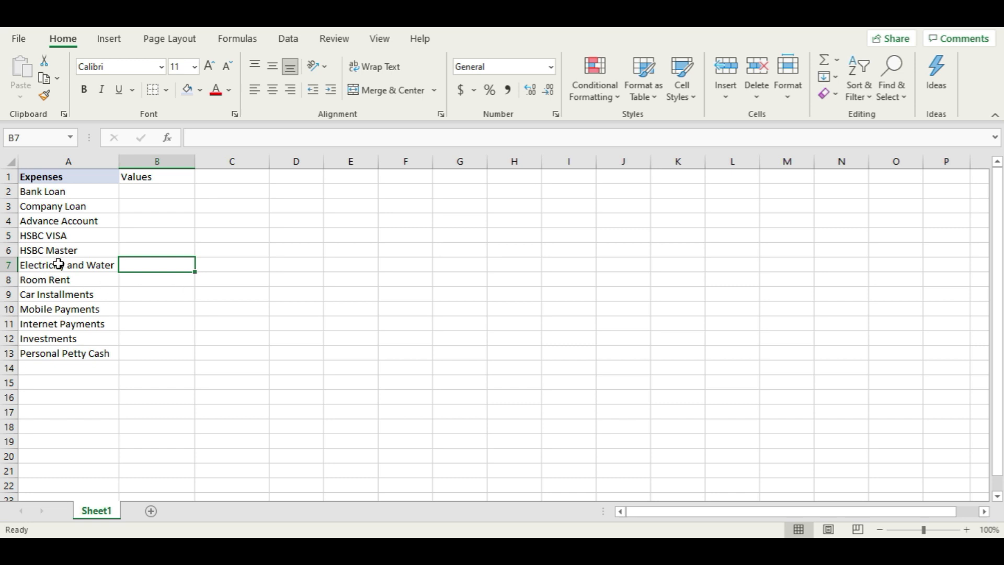
- Use Format Painter to give the Values heading in B1 the bold, light blue style of A1
click(93, 177)
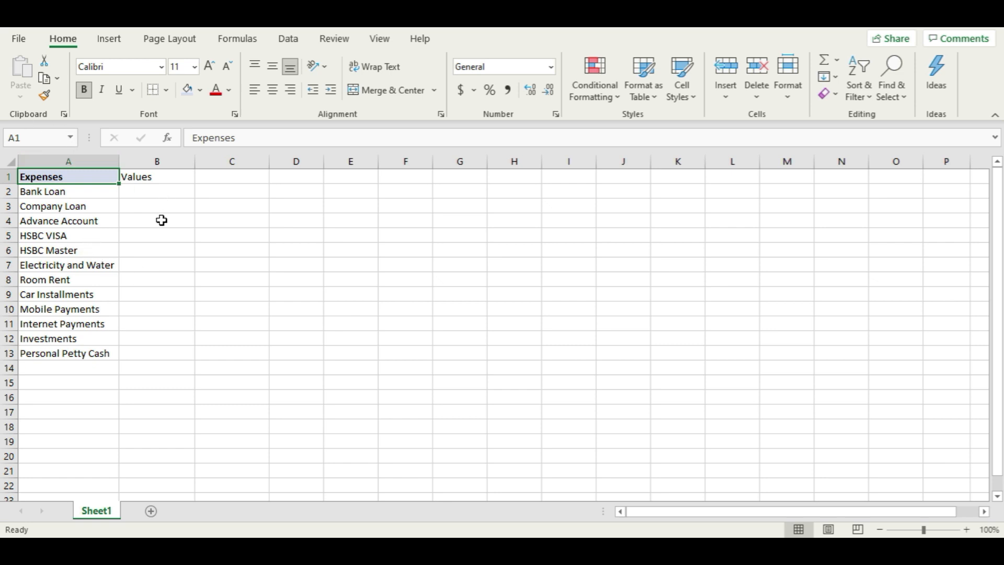
click(46, 98)
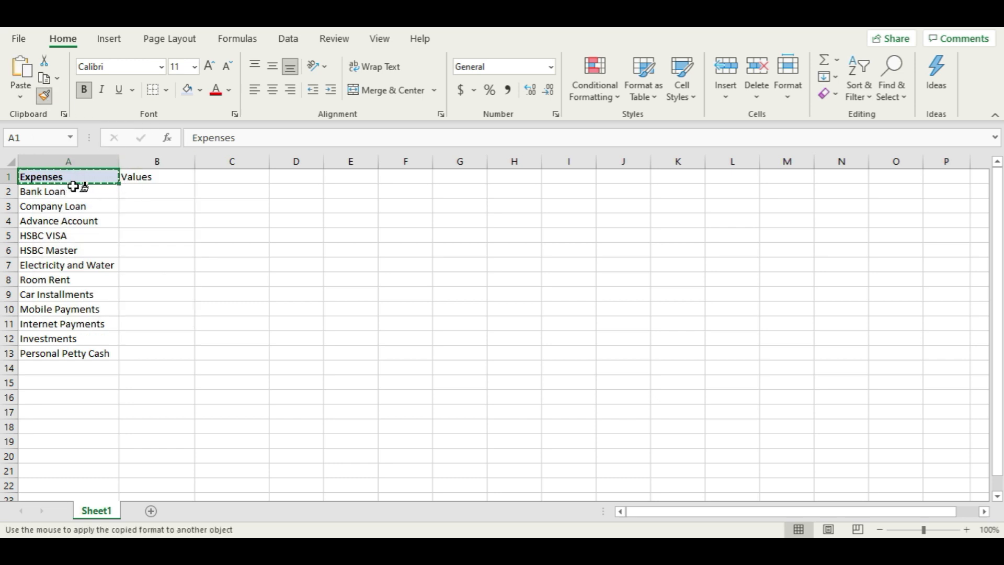
click(163, 176)
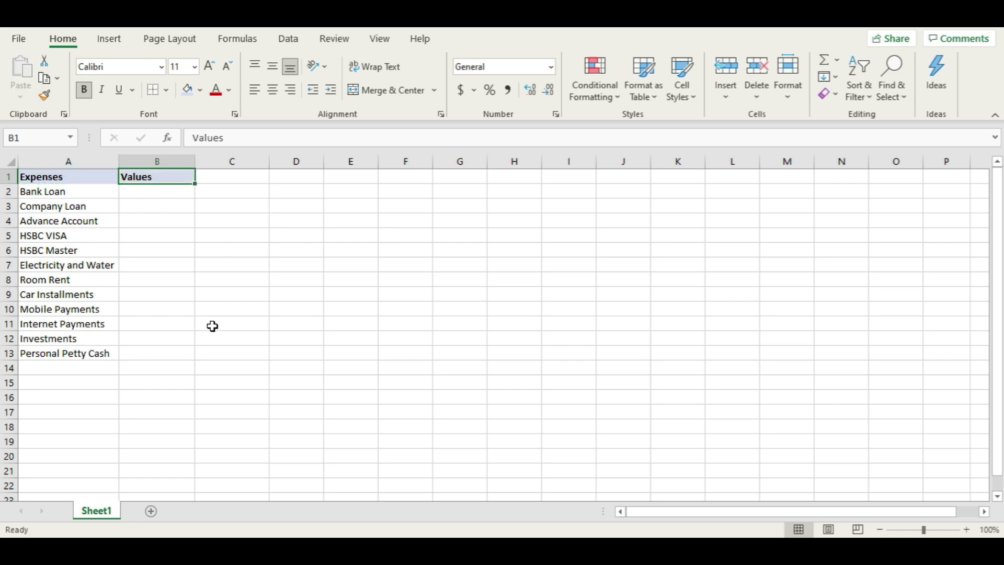
click(200, 268)
- Enter the values 175, 200 and 10 in B2:B4 for Bank Loan, Company Loan and Advance Account
click(171, 195)
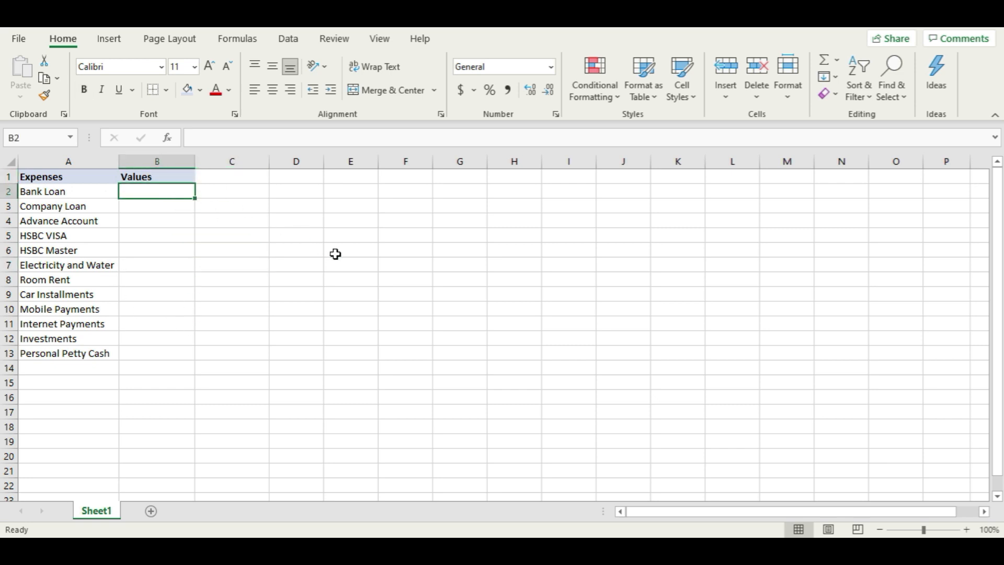
text(175)
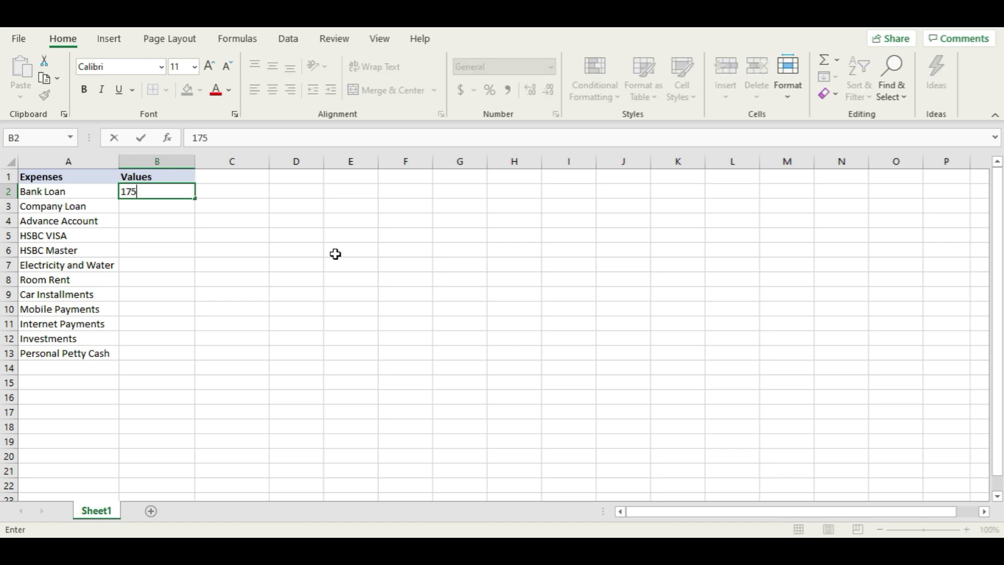
key(Return)
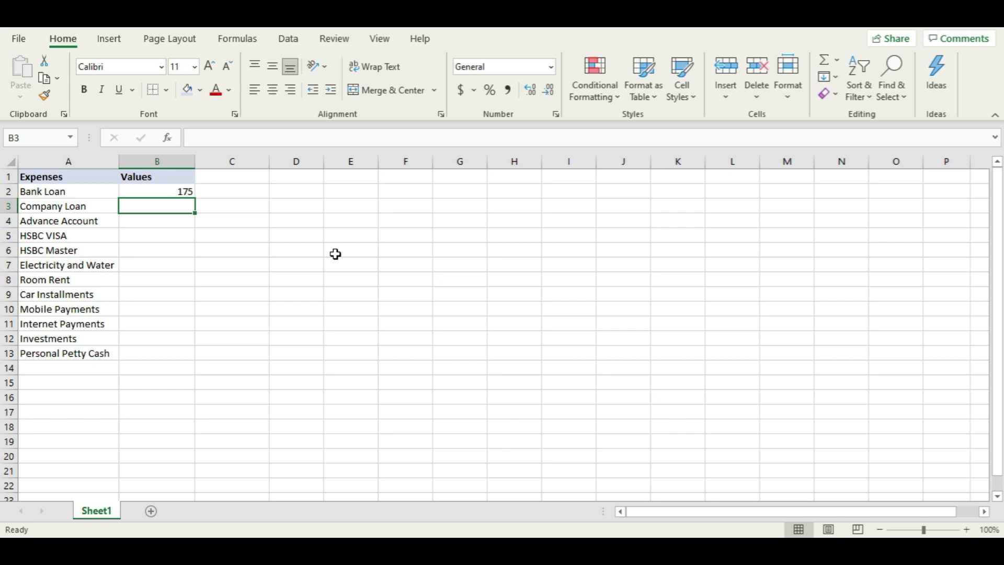
text(200)
key(Return)
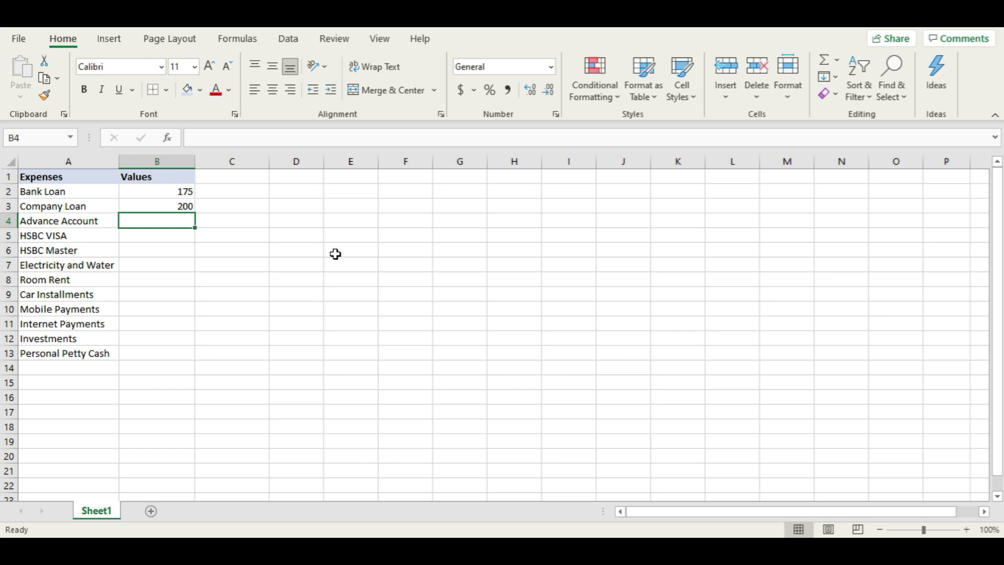
text(10)
key(Return)
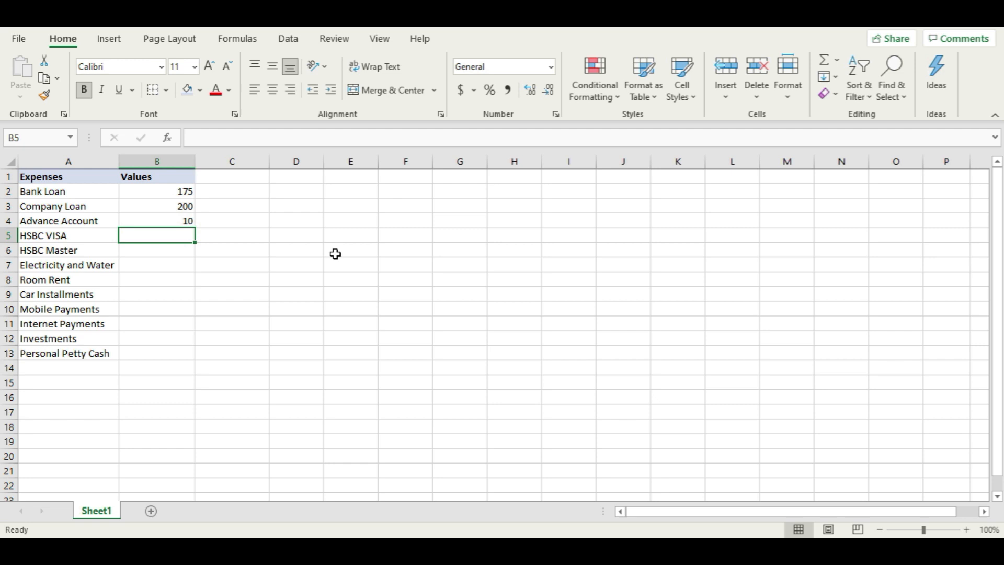
- Clear the contents of cells B2:B5
key(Up)
key(Up)
key(Up)
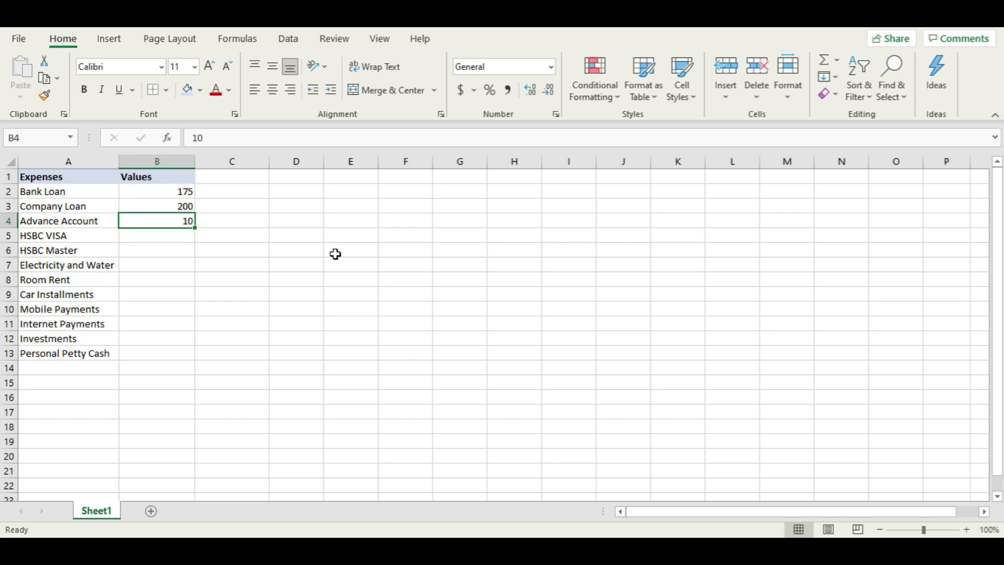
key(shift+Down)
key(shift+Down)
key(shift+Down)
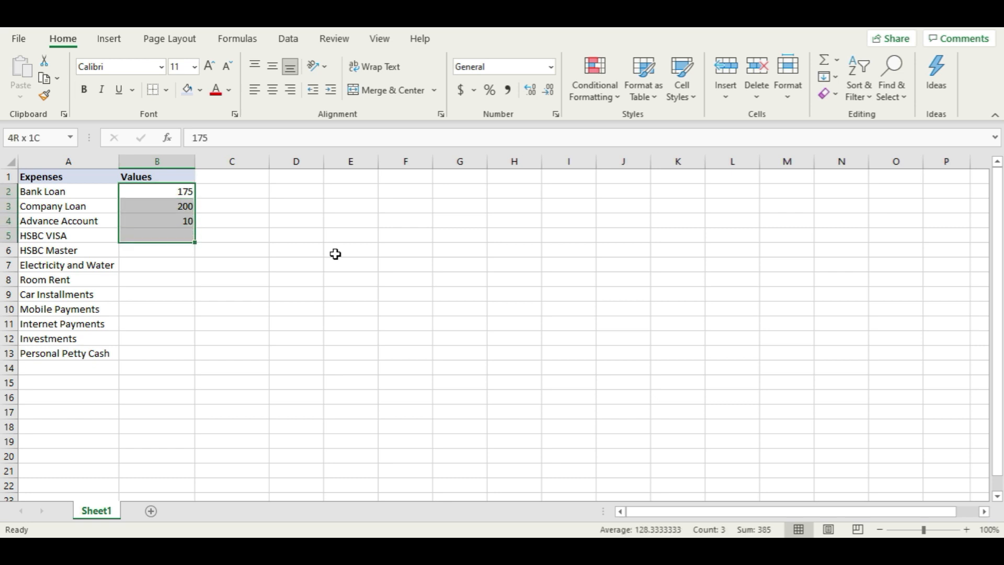
key(Delete)
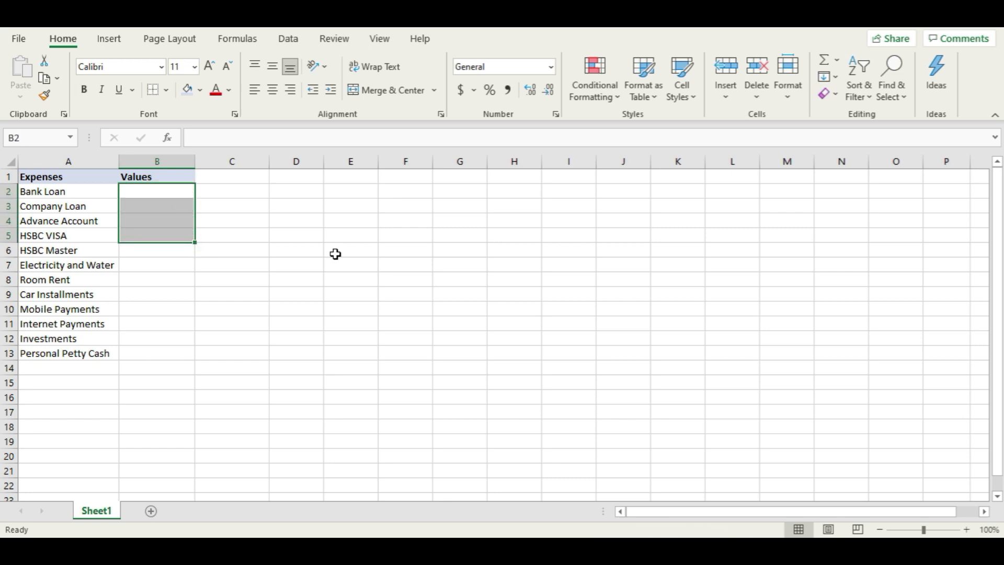
key(Up)
text(Over)
key(BackSpace)
key(BackSpace)
key(BackSpace)
key(BackSpace)
text(Pending)
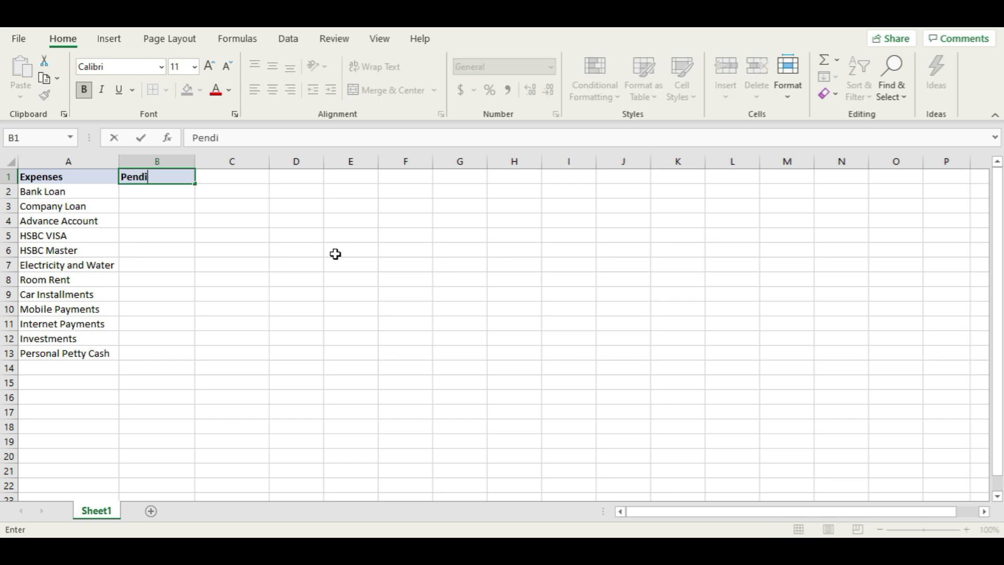
key(BackSpace)
key(BackSpace)
key(BackSpace)
key(BackSpace)
key(BackSpace)
key(BackSpace)
key(BackSpace)
key(BackSpace)
- Replace the heading in B1 with Balance to be Paid and autofit column B
text(Balna)
key(BackSpace)
key(BackSpace)
text(ance to be Paid)
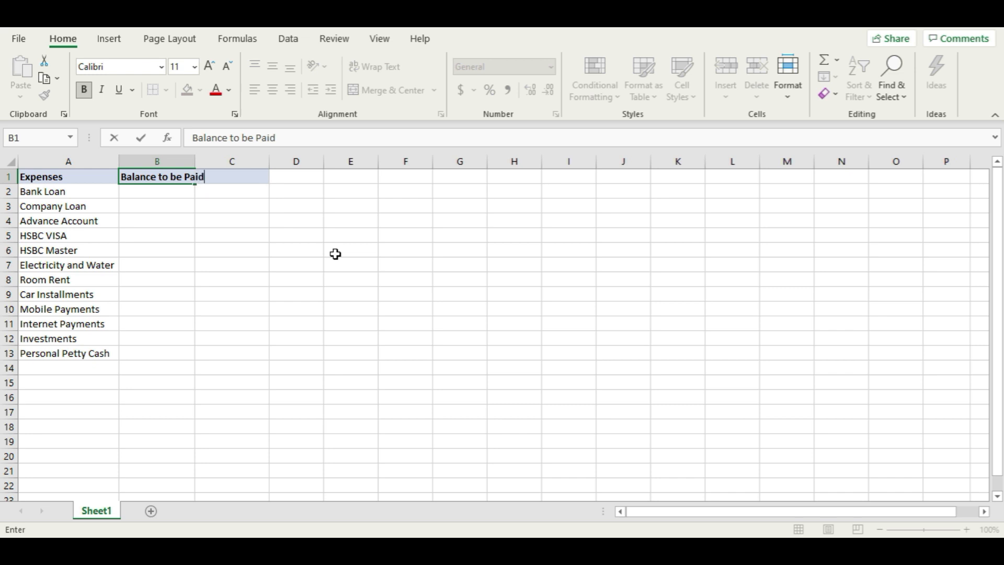
key(Return)
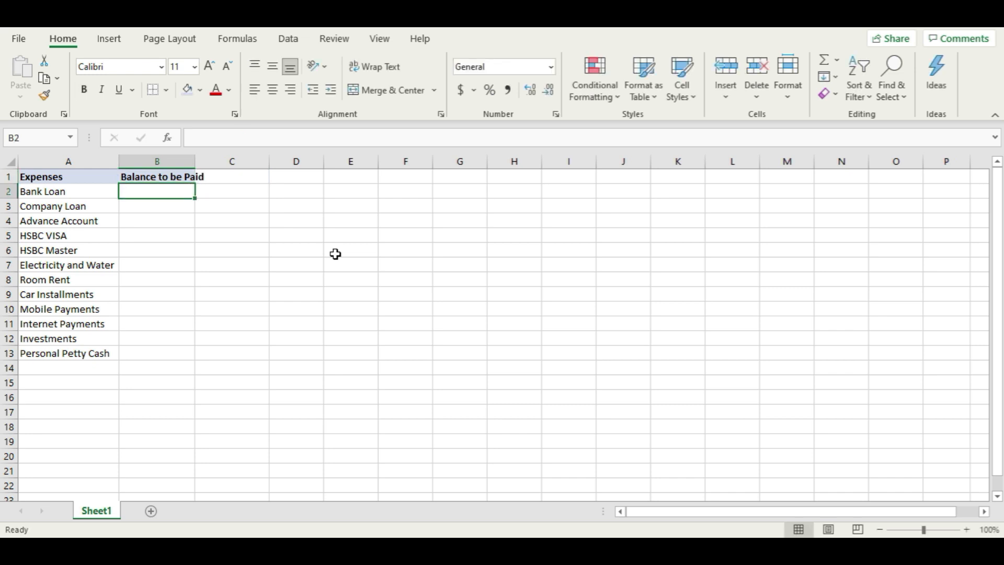
double_click(196, 162)
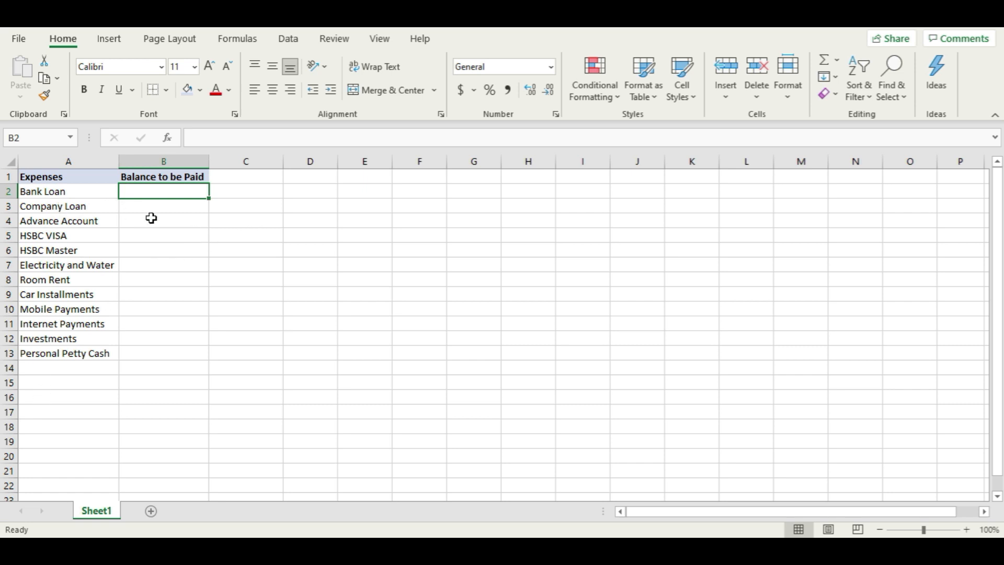
- Enter the balances 6000, 1000, 1000, 300 and 3000 in B2:B6, from Bank Loan down to HSBC Master
text(6000)
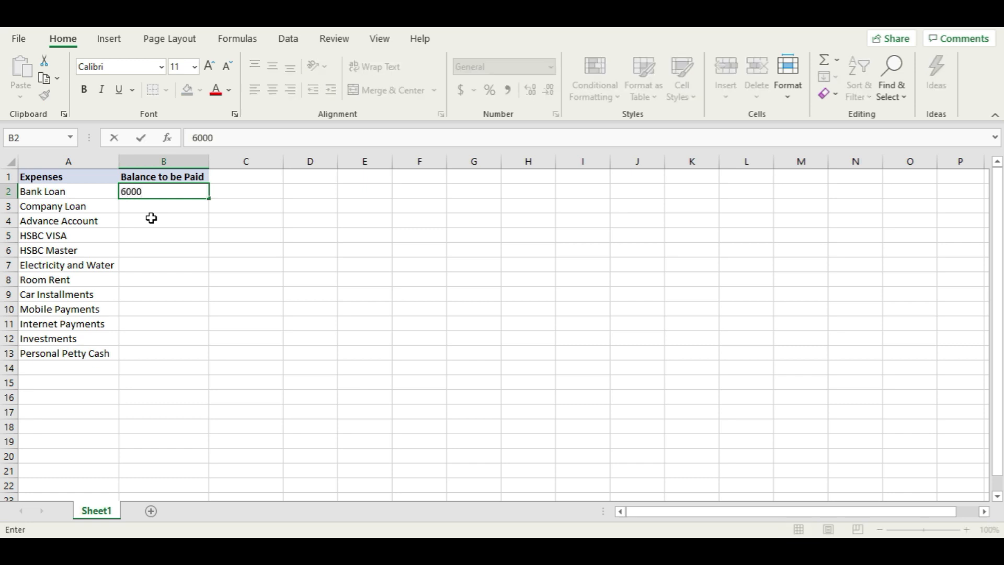
key(Return)
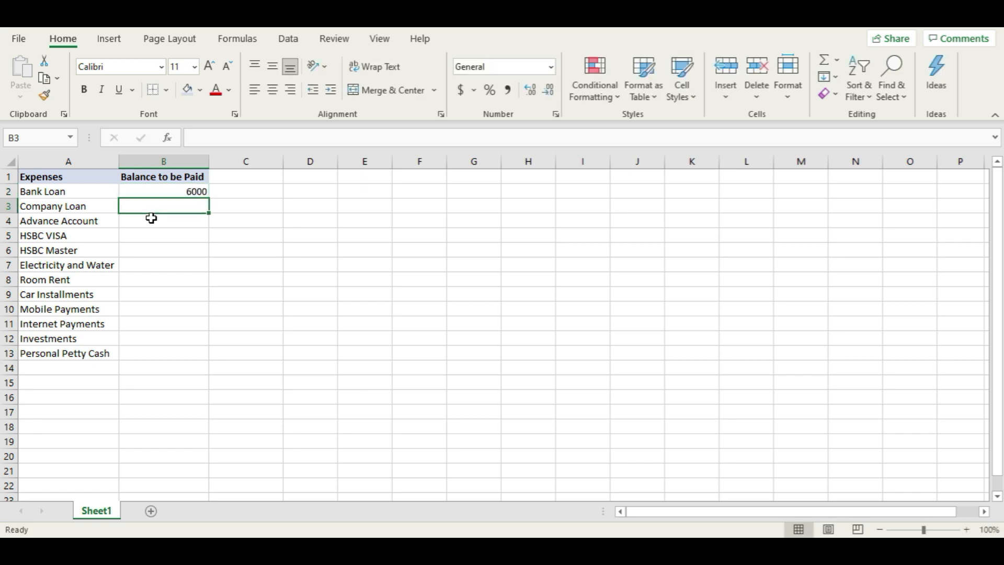
text(1000)
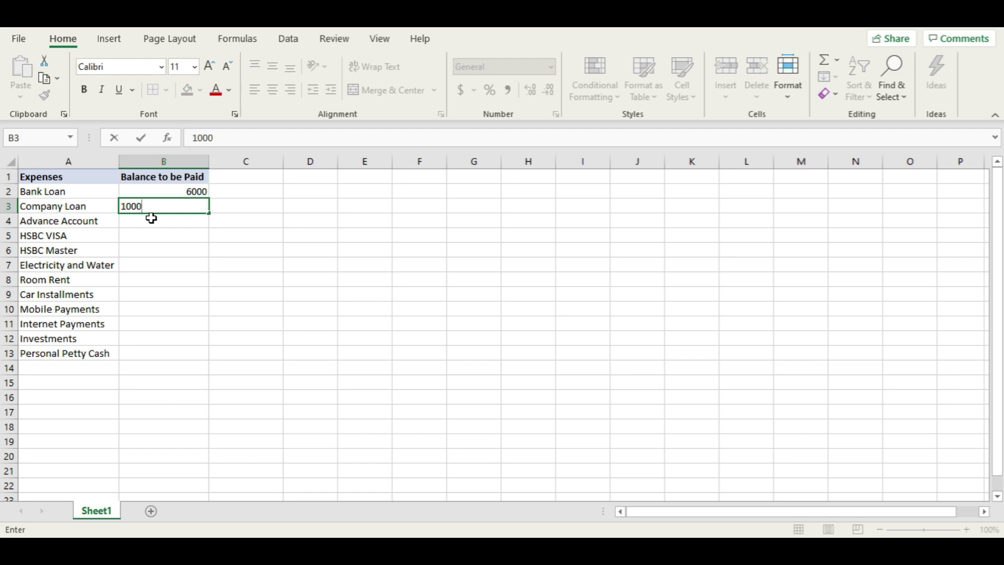
key(Return)
text(1000)
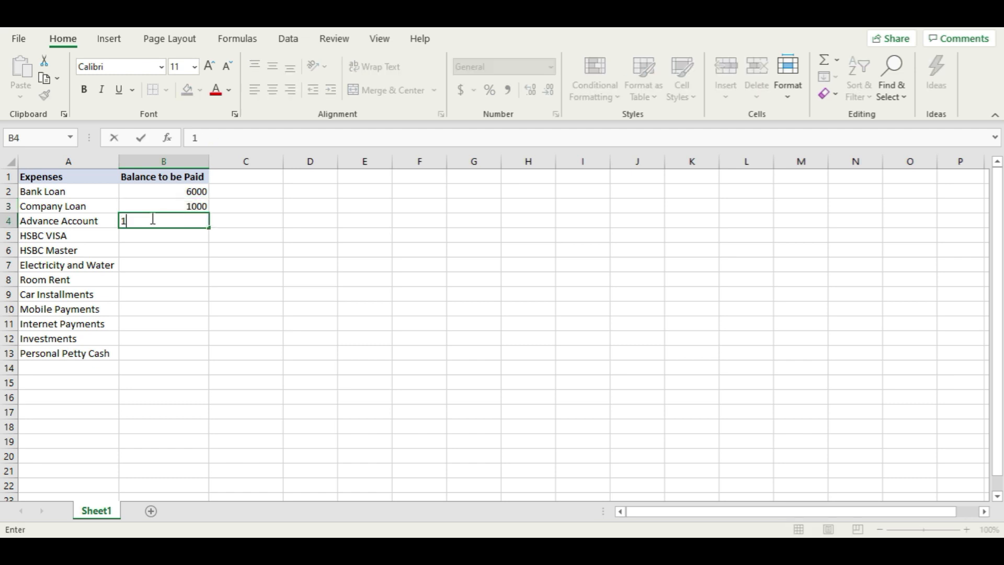
key(Return)
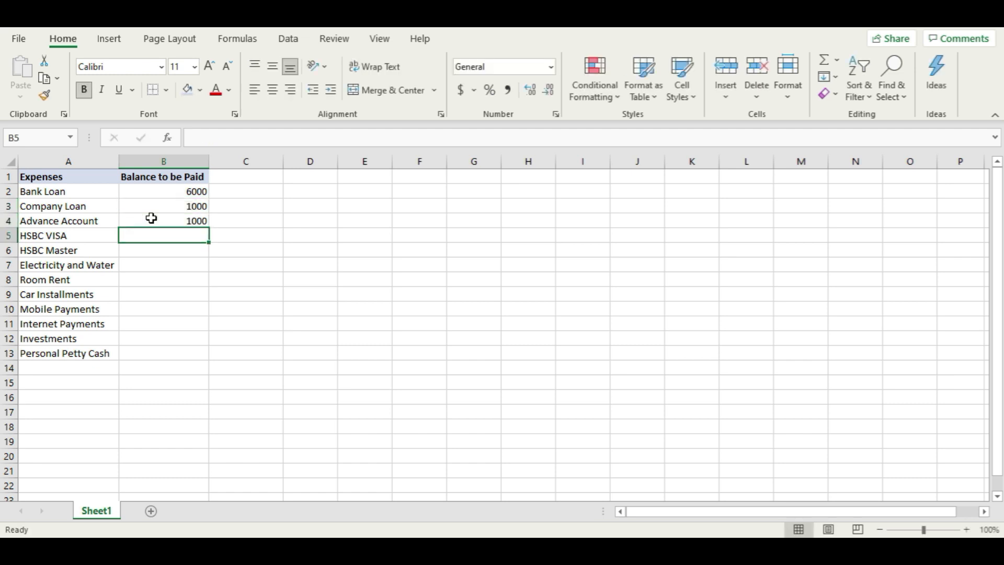
text(300)
key(Return)
text(3000)
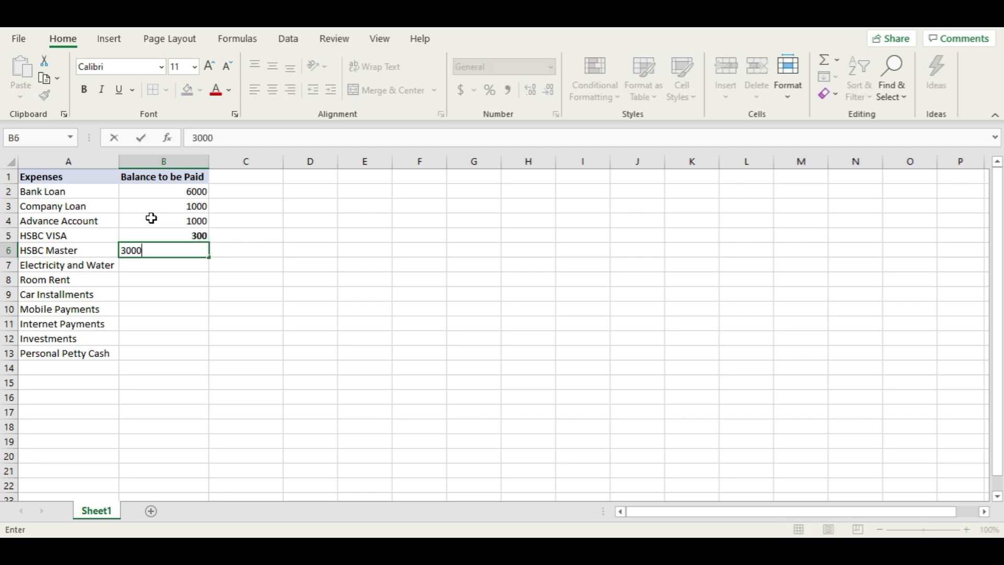
key(Return)
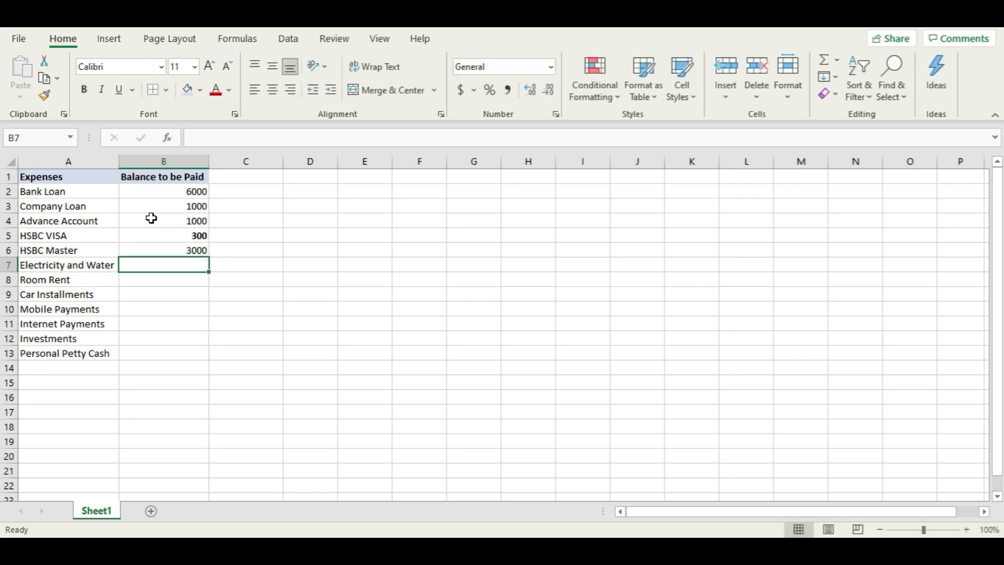
key(Down)
key(Down)
key(Down)
key(Down)
key(Down)
key(Down)
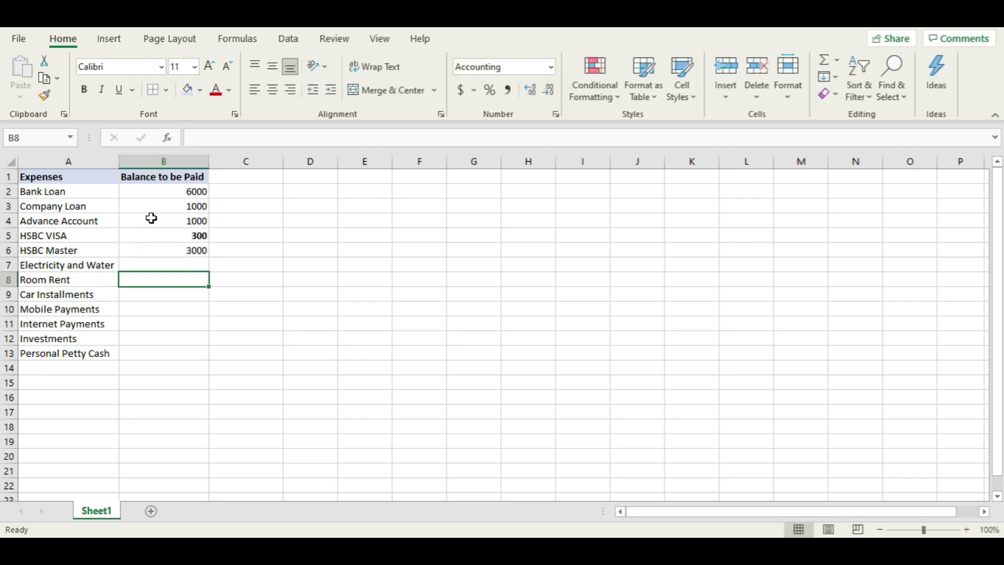
key(Up)
key(Up)
key(Up)
key(Up)
key(Up)
key(Up)
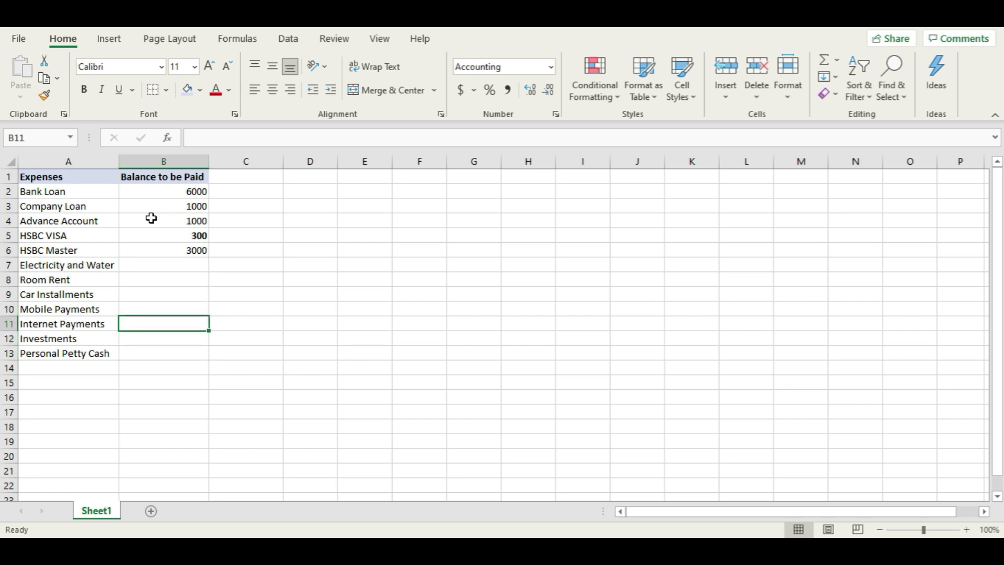
- Enter the heading Monthly Payments in C1 and autofit column C
key(Right)
key(Up)
key(Up)
key(Up)
key(Up)
key(Up)
key(Up)
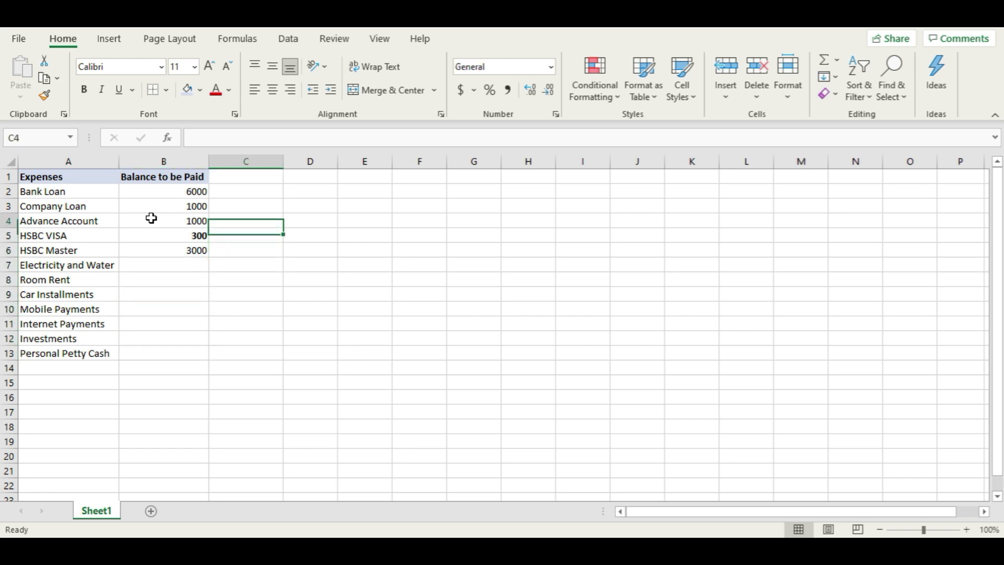
key(F2)
text(Mon)
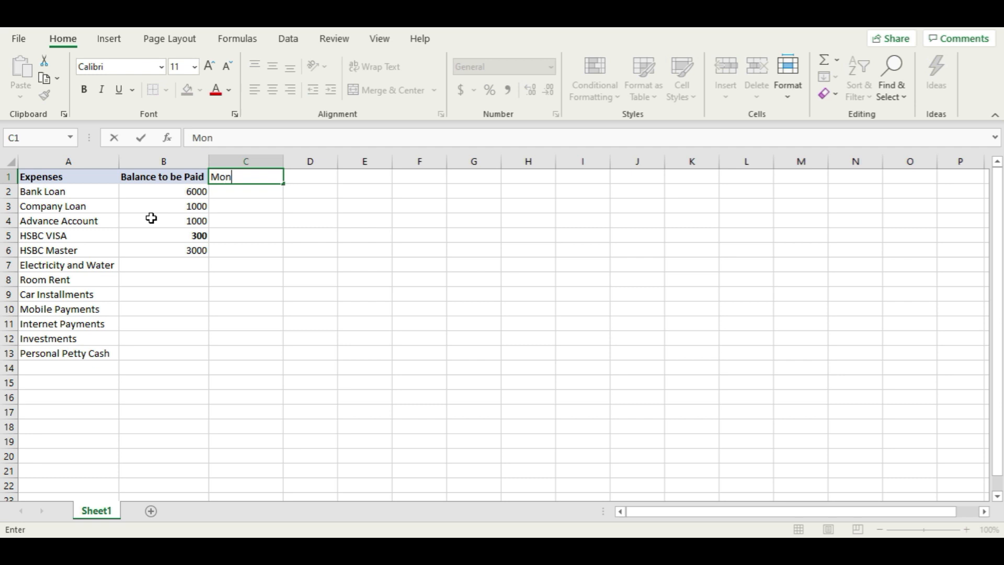
text(thly Payments)
key(Return)
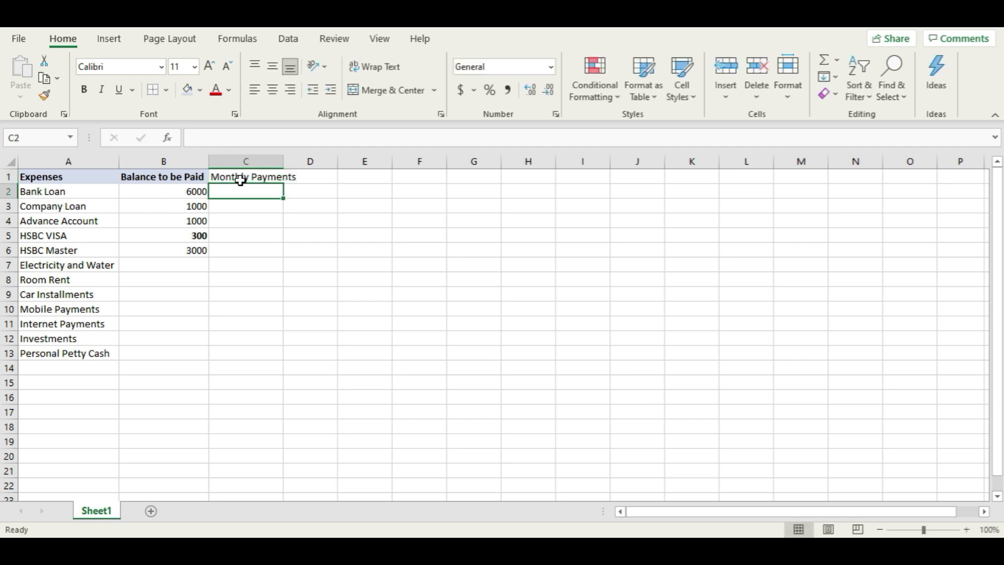
double_click(287, 162)
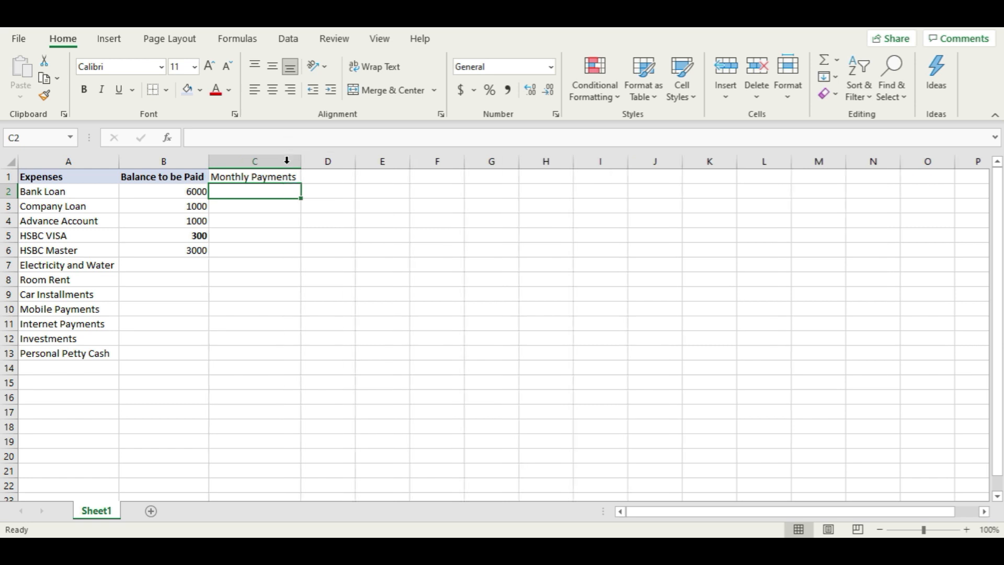
click(265, 209)
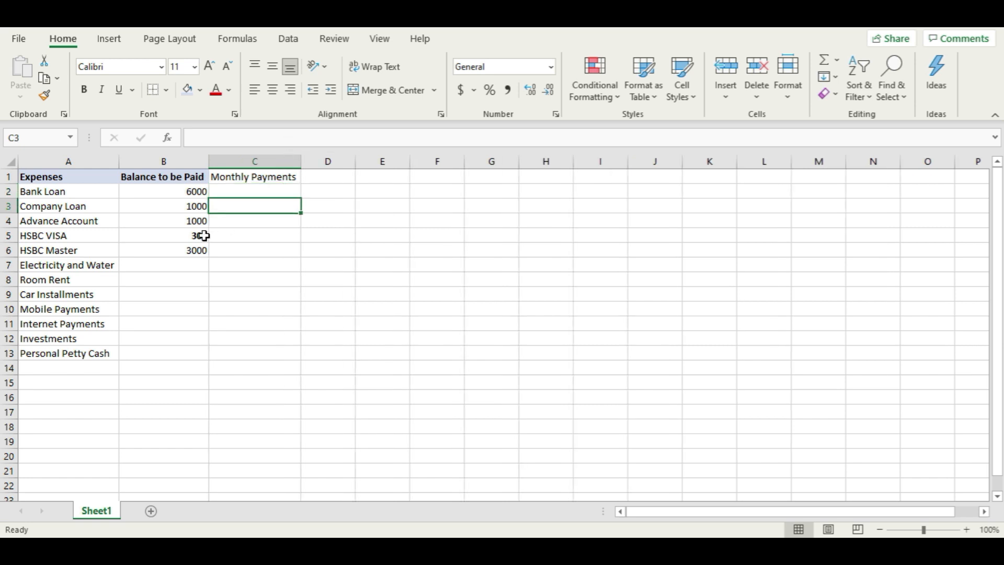
- Copy the heading formatting from B1 to the Monthly Payments heading in C1
click(166, 177)
click(44, 96)
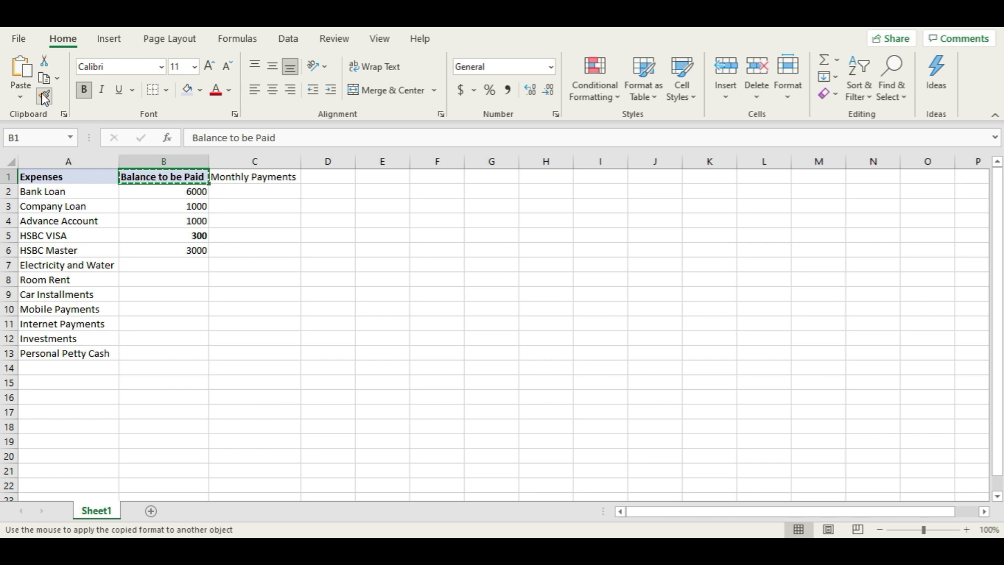
click(267, 182)
- Enter the monthly payments 175, 200, 10, 17 and 17 in C2:C6, from Bank Loan down to HSBC Master
click(249, 197)
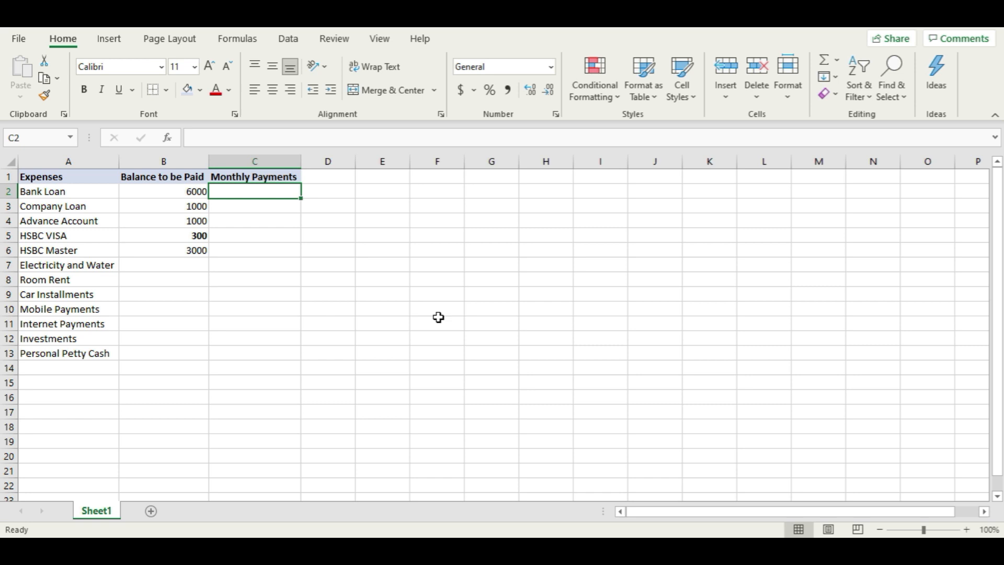
text(175)
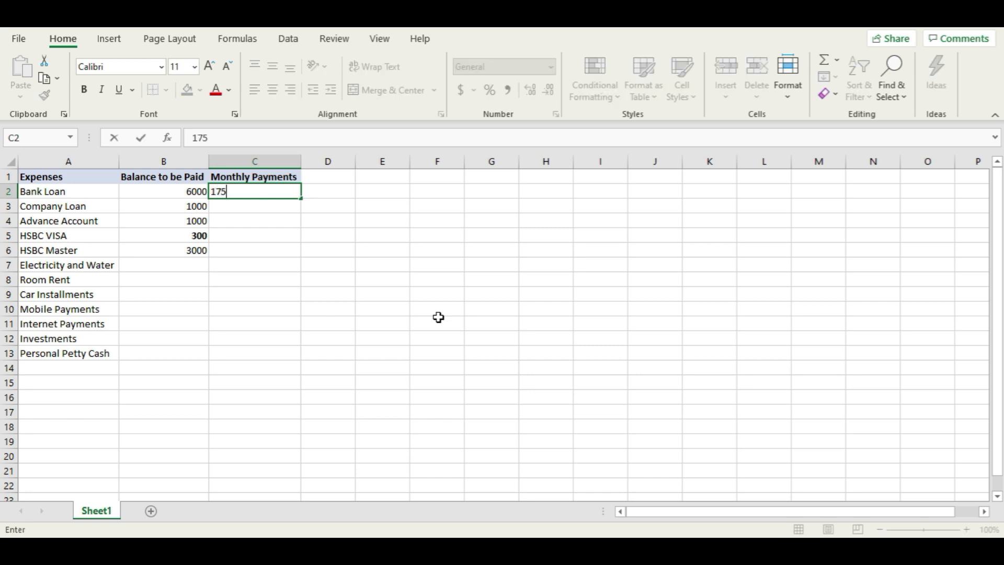
key(Return)
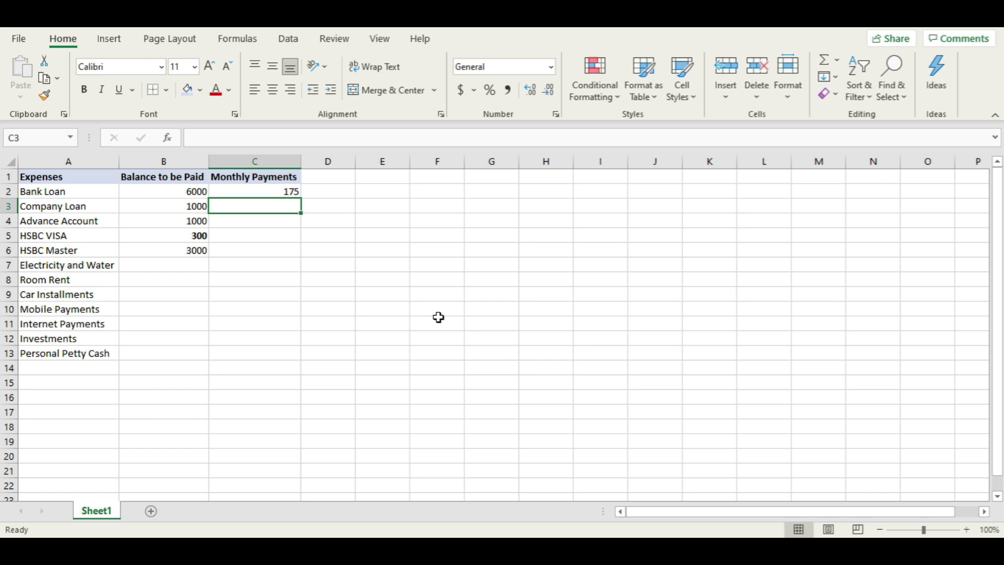
text(200)
key(Return)
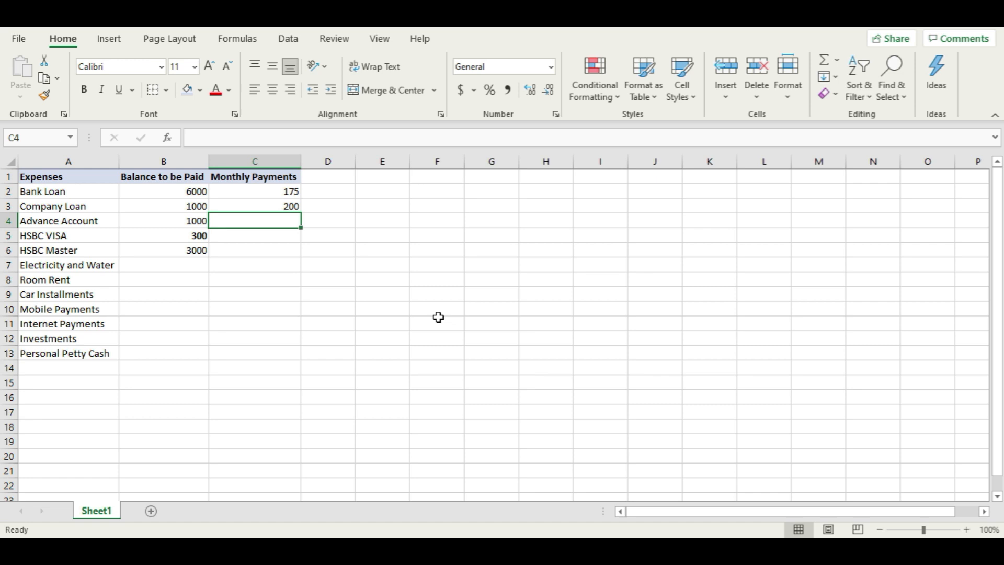
text(10)
key(Return)
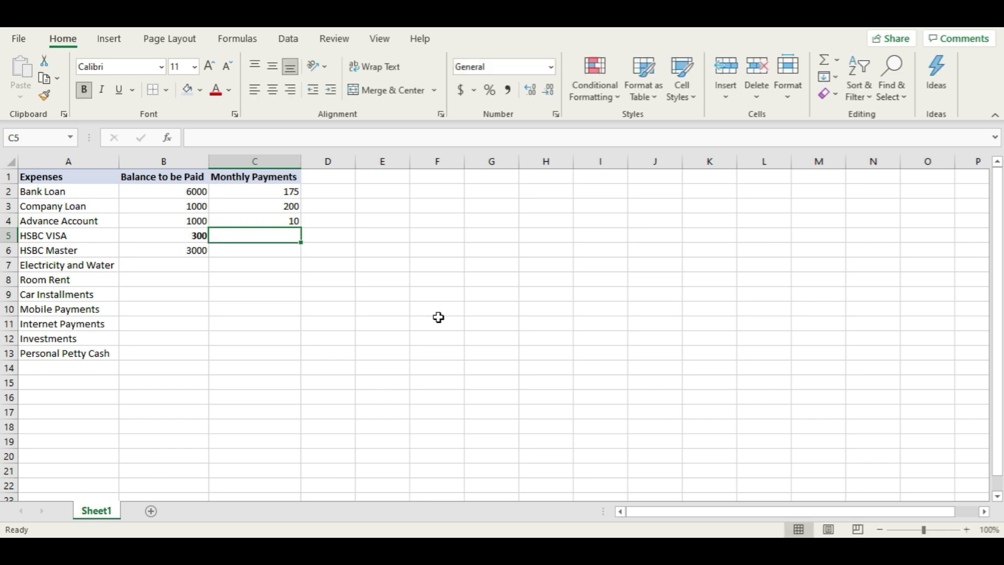
text(17)
key(Return)
text(17)
key(Return)
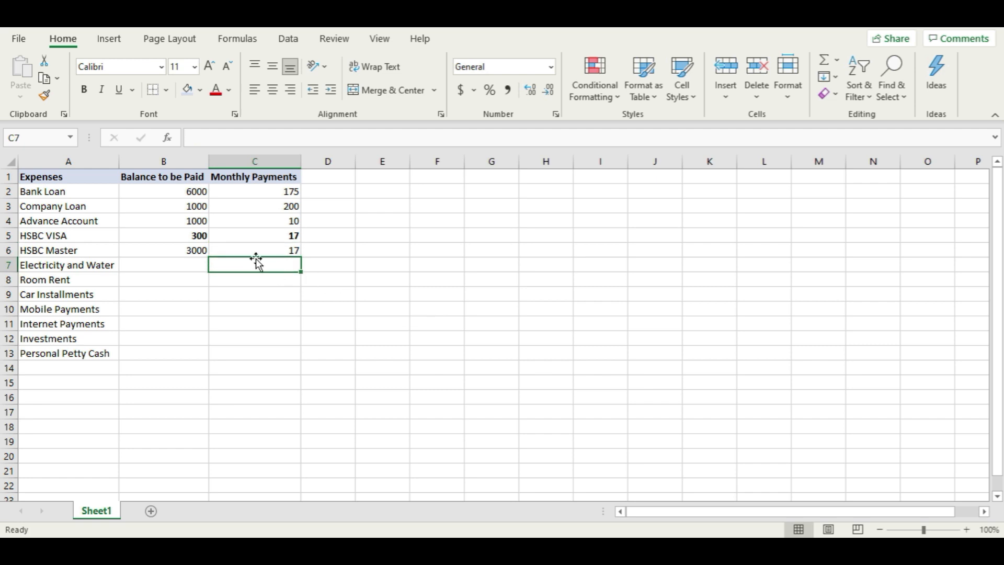
- Remove the bold formatting from the HSBC VISA amounts in B5:C5
drag(202, 236, 290, 236)
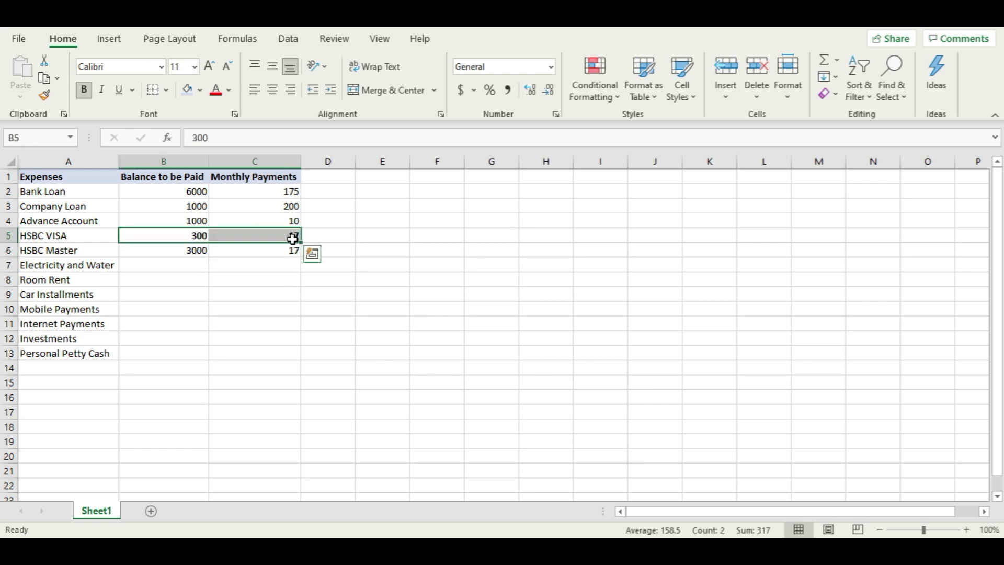
click(84, 89)
click(212, 422)
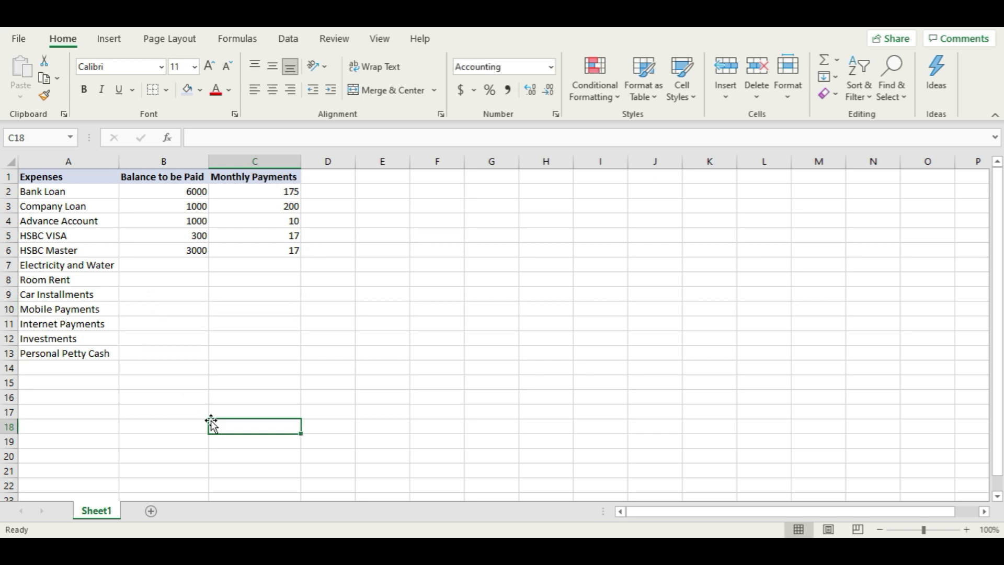
- Enter the monthly payments 50, 50 and 170 in C7:C9 for Electricity and Water, Room Rent and Car Installments
click(244, 268)
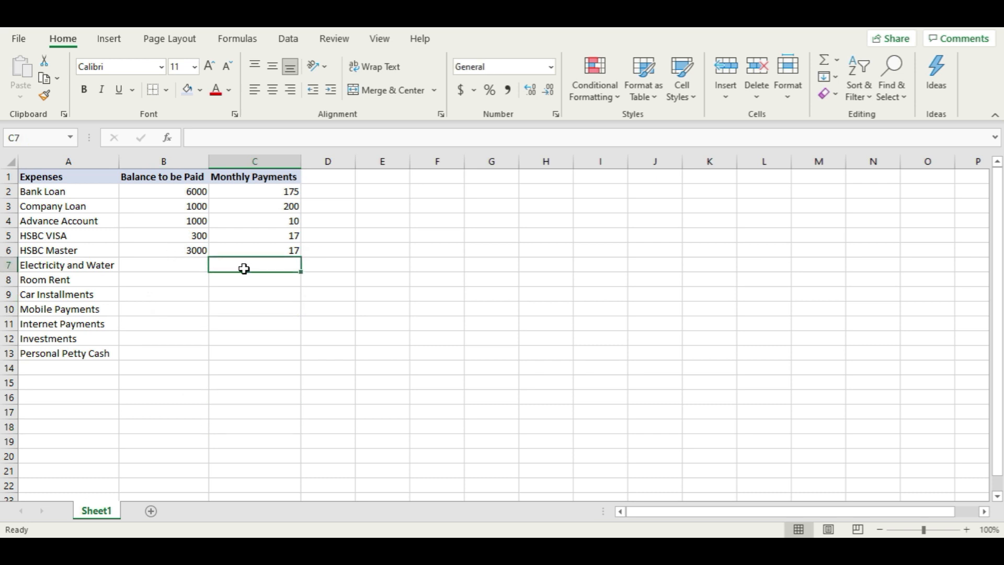
text(50)
key(Return)
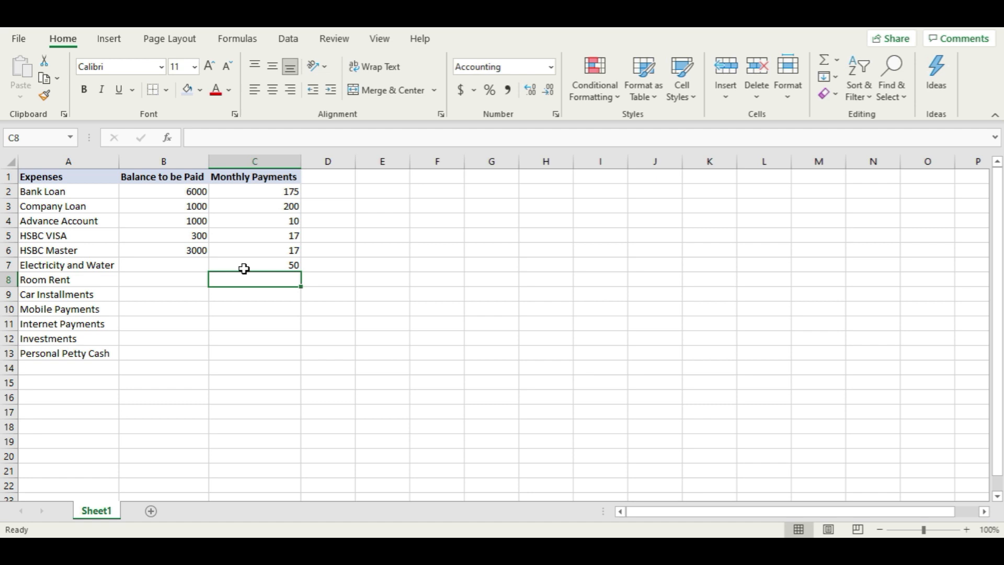
text(50)
key(Return)
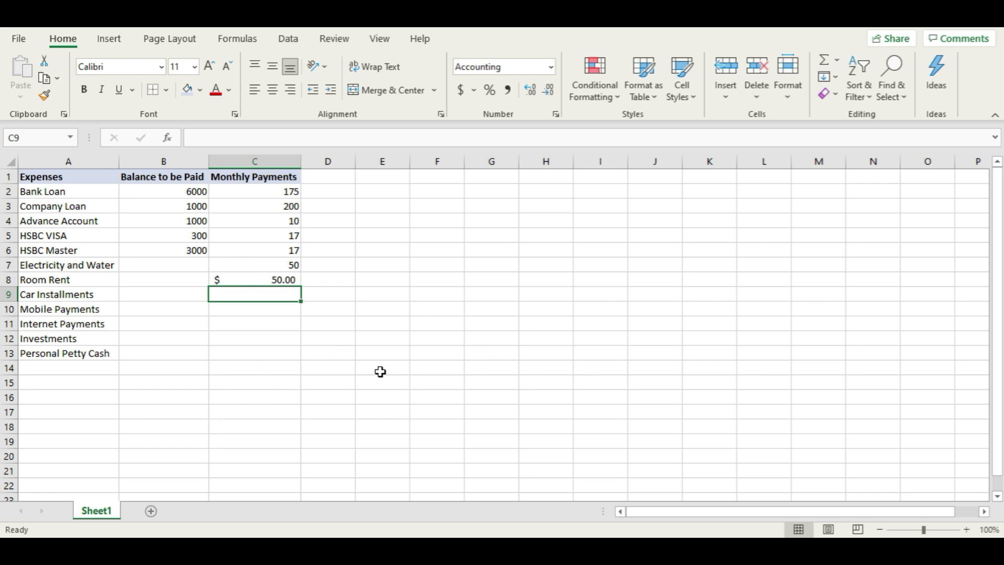
text(120)
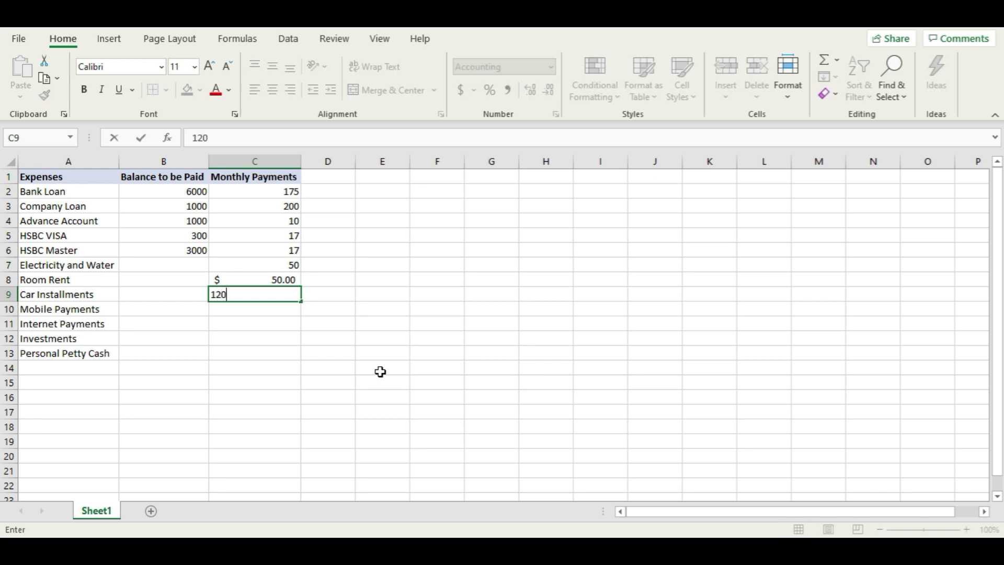
key(BackSpace)
key(BackSpace)
key(BackSpace)
text(170)
key(Return)
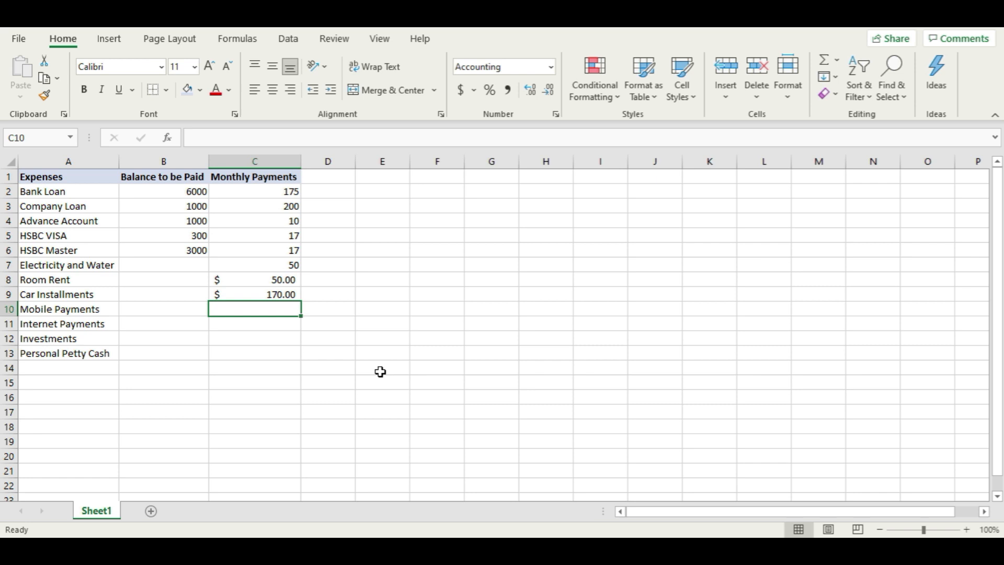
- Enter the monthly payments 35, 35, 200 and 200 in C10:C13, from Mobile Payments down to Personal Petty Cash
text(35)
key(Return)
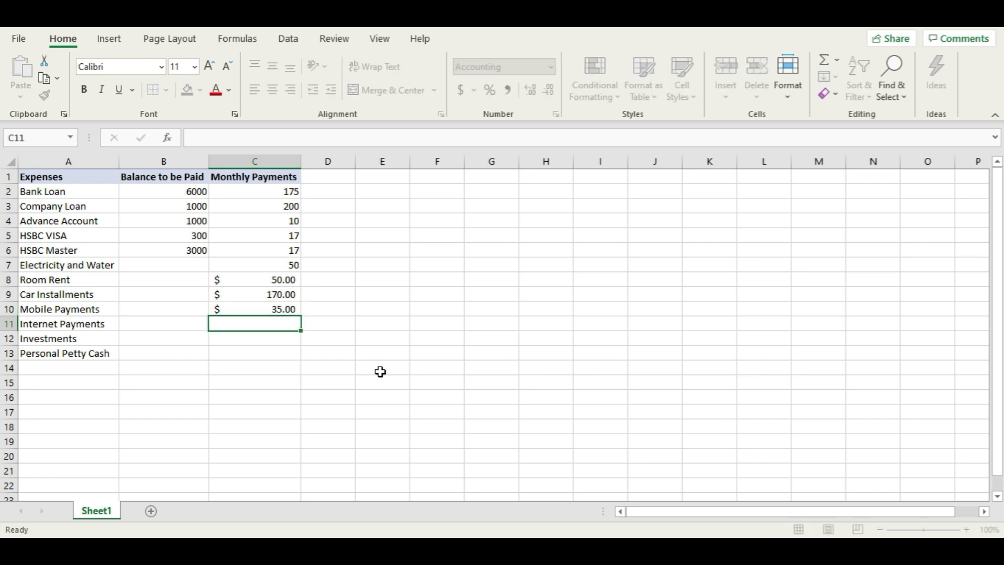
text(35)
key(Return)
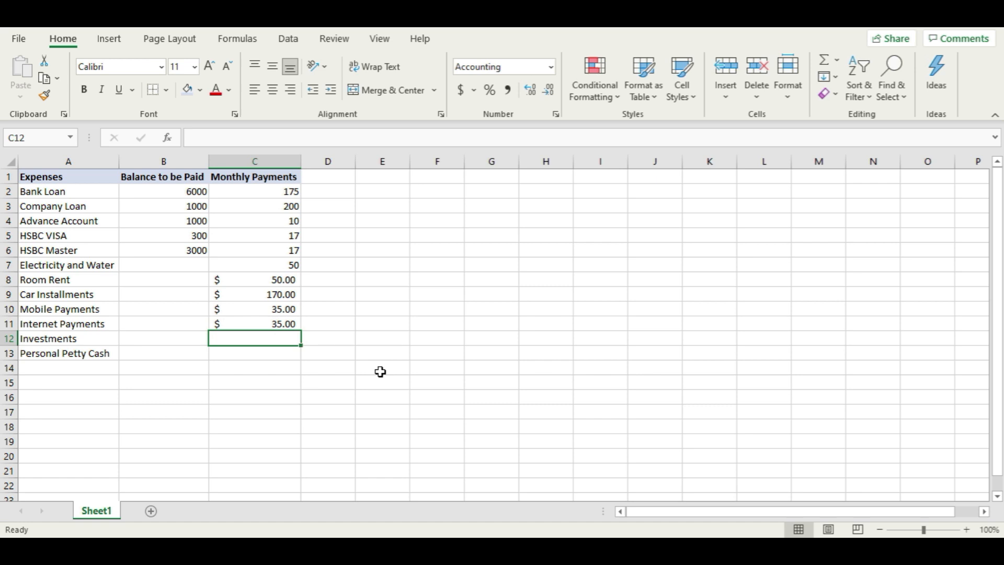
text(200)
key(Return)
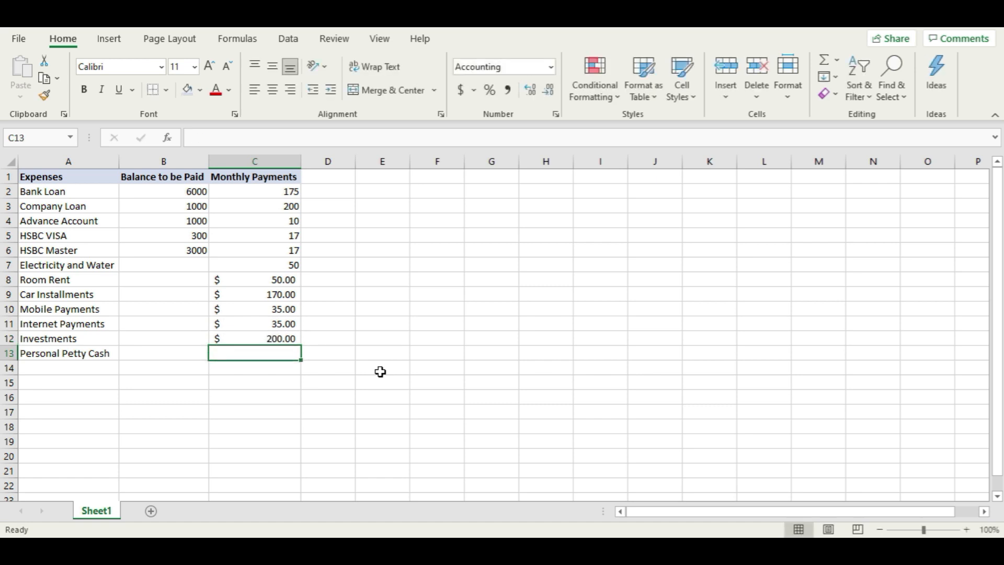
text(200)
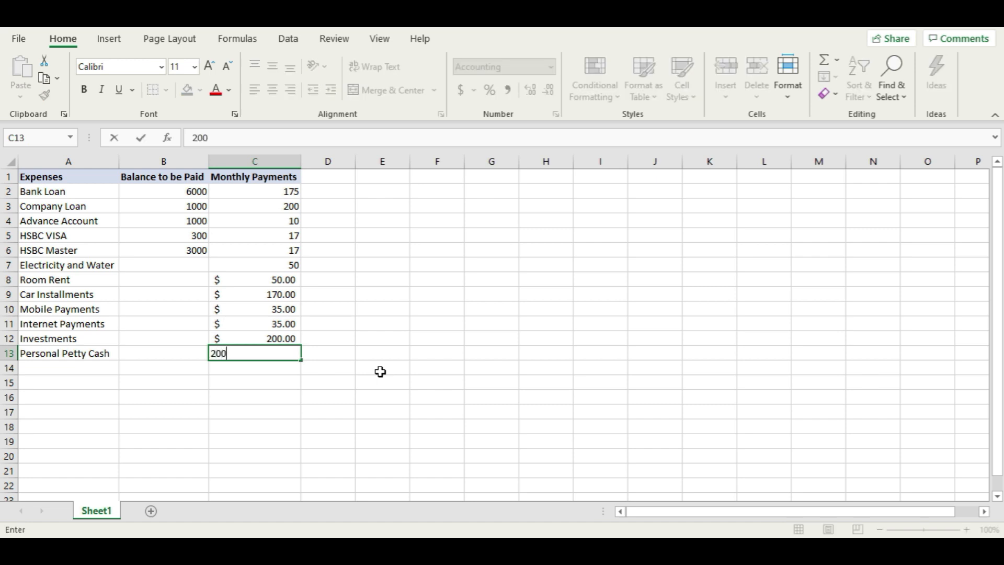
key(Return)
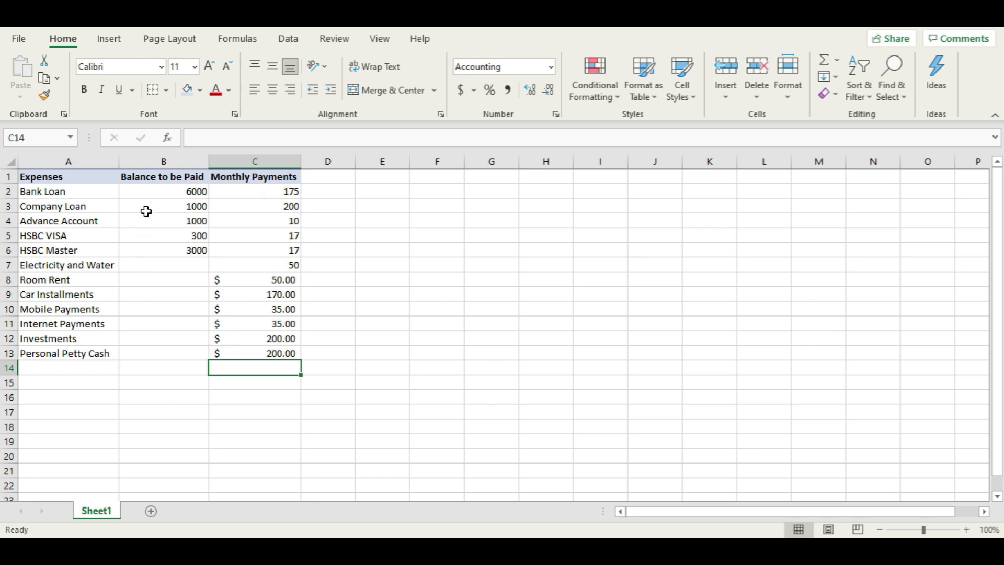
- Apply the Currency number format to the amounts in B2:C13
drag(157, 190, 237, 354)
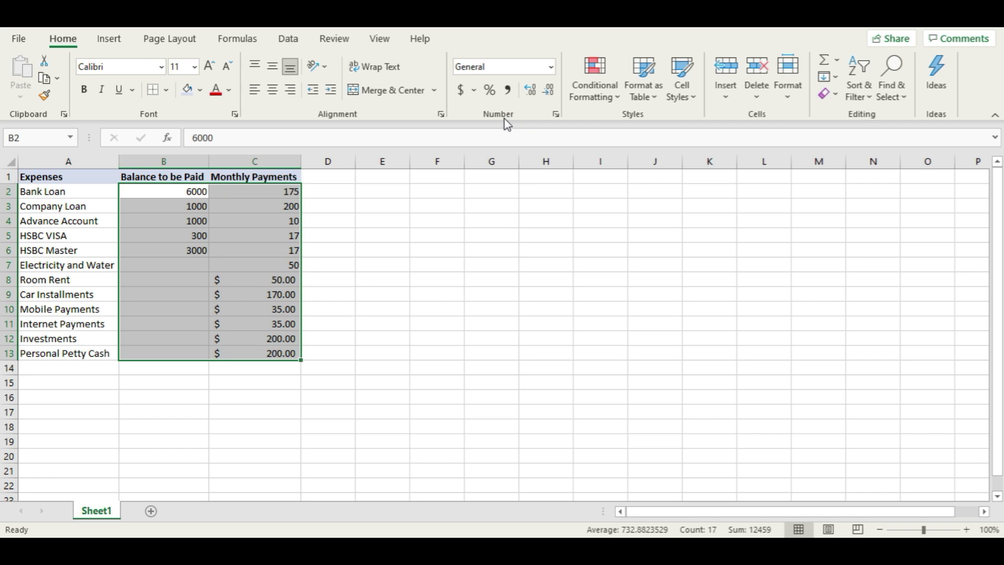
click(551, 67)
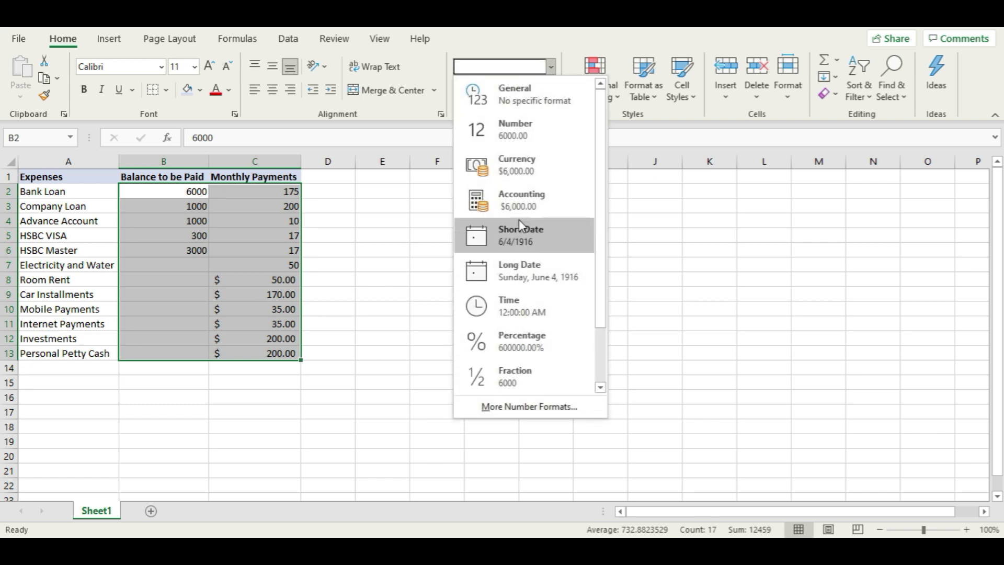
click(518, 164)
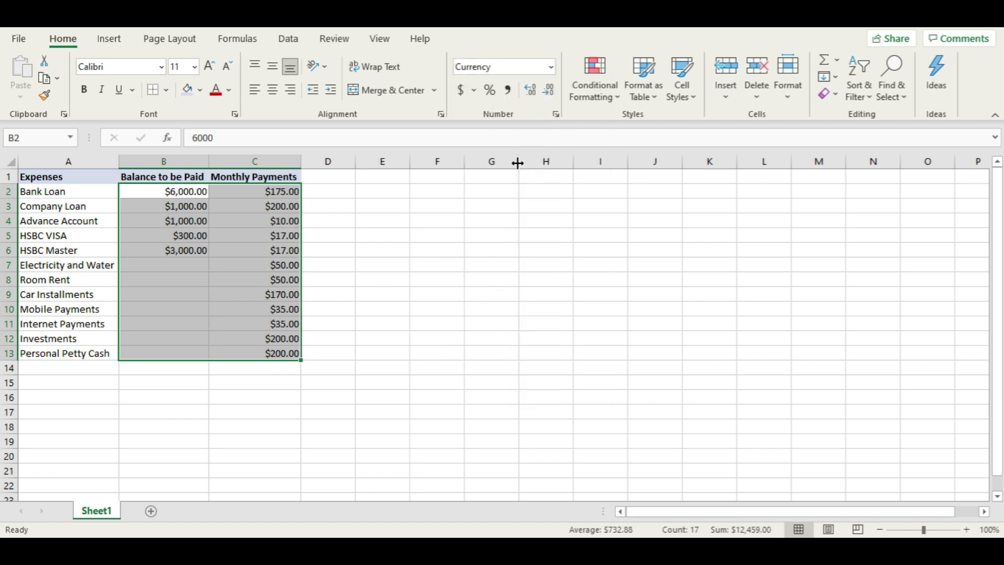
click(445, 312)
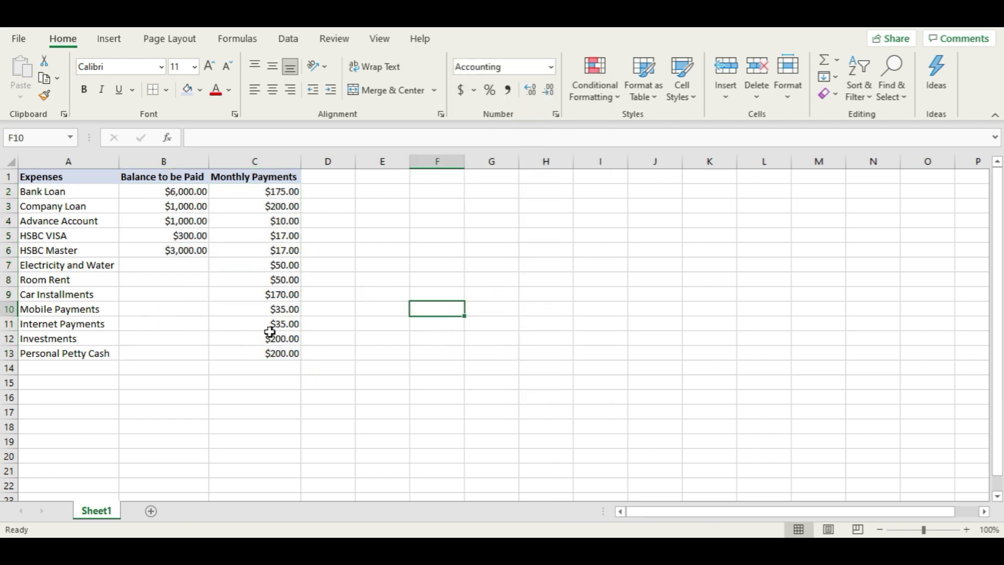
- Examine the currency symbol and decimal places options in the cell formatting settings for B2:C13
drag(166, 194, 267, 353)
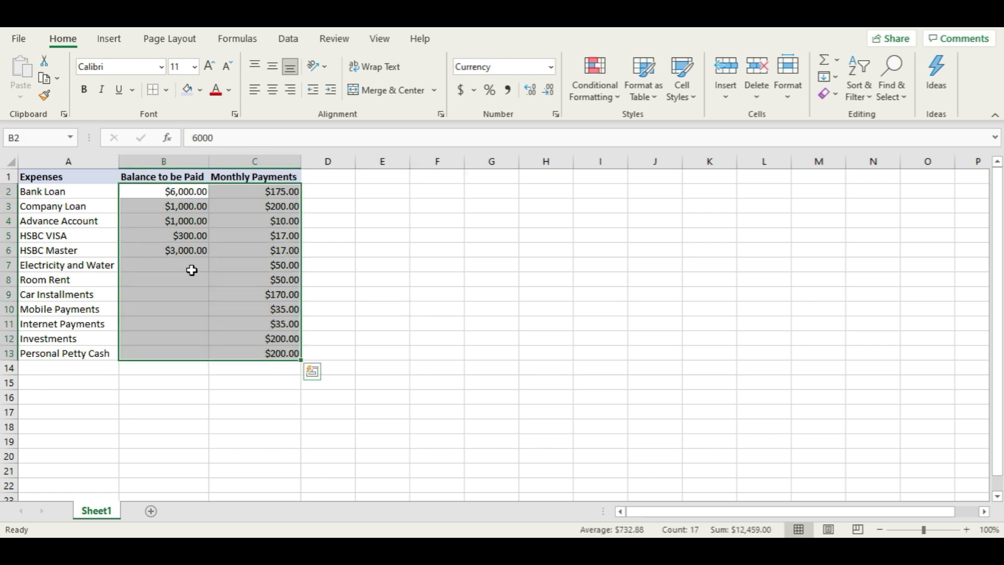
right_click(191, 270)
click(281, 470)
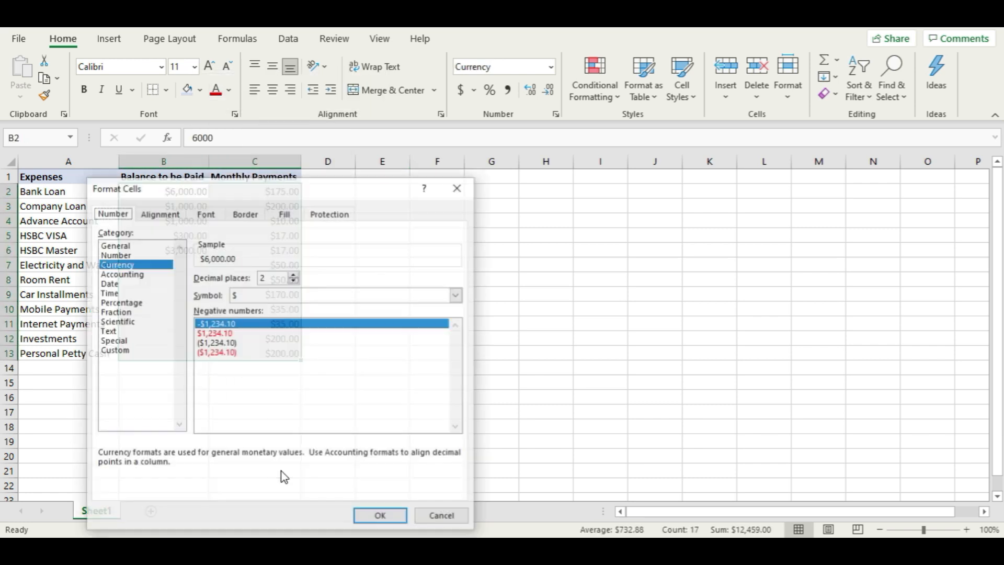
click(249, 295)
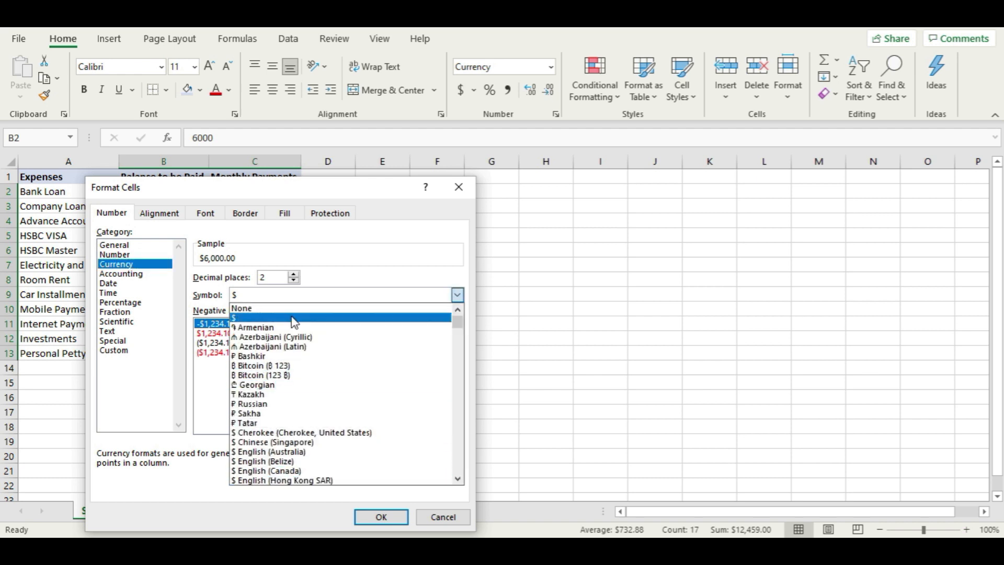
click(359, 262)
click(294, 274)
click(294, 280)
click(391, 517)
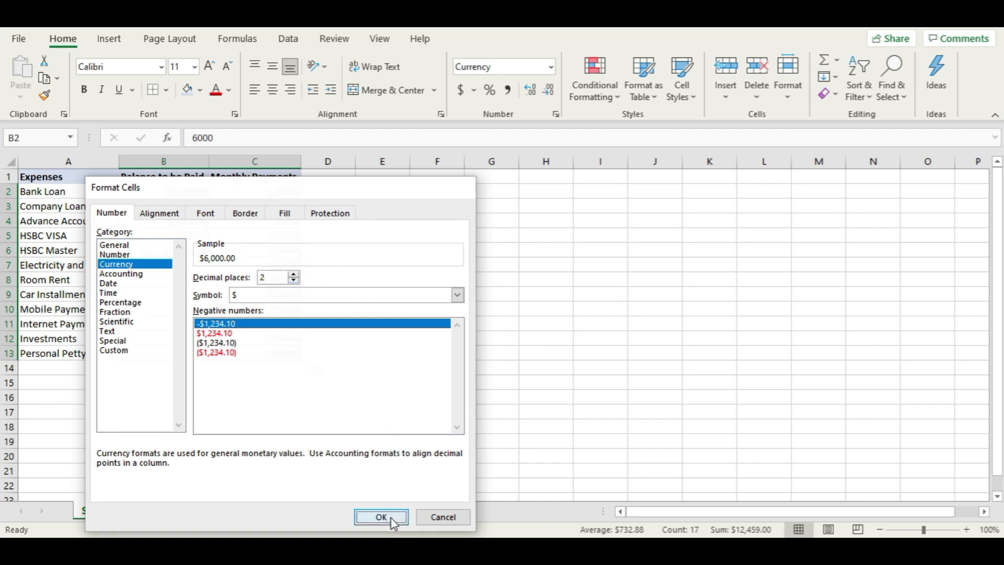
click(416, 322)
click(357, 382)
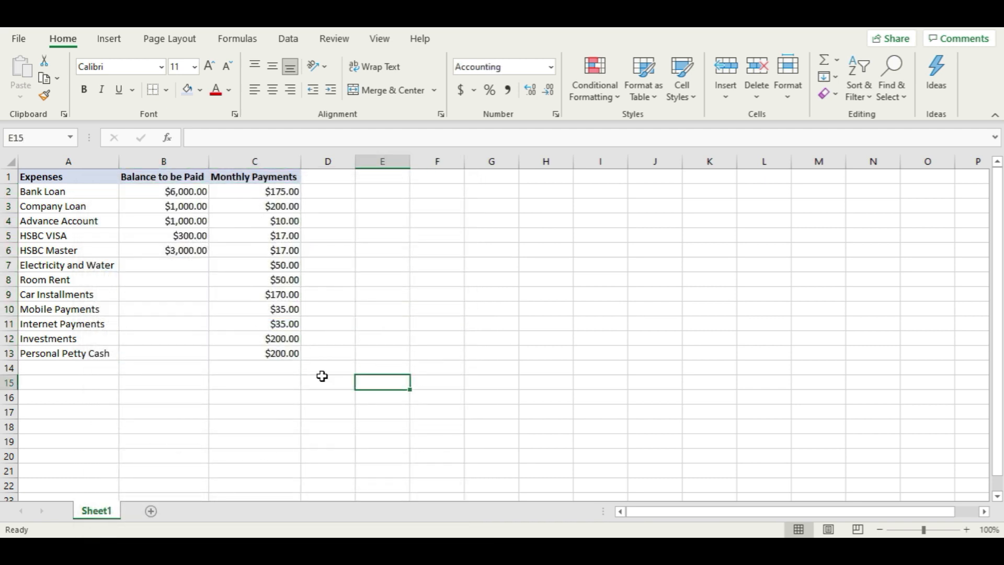
- Apply cell borders to the expenses table in A1:C13
drag(60, 176, 267, 348)
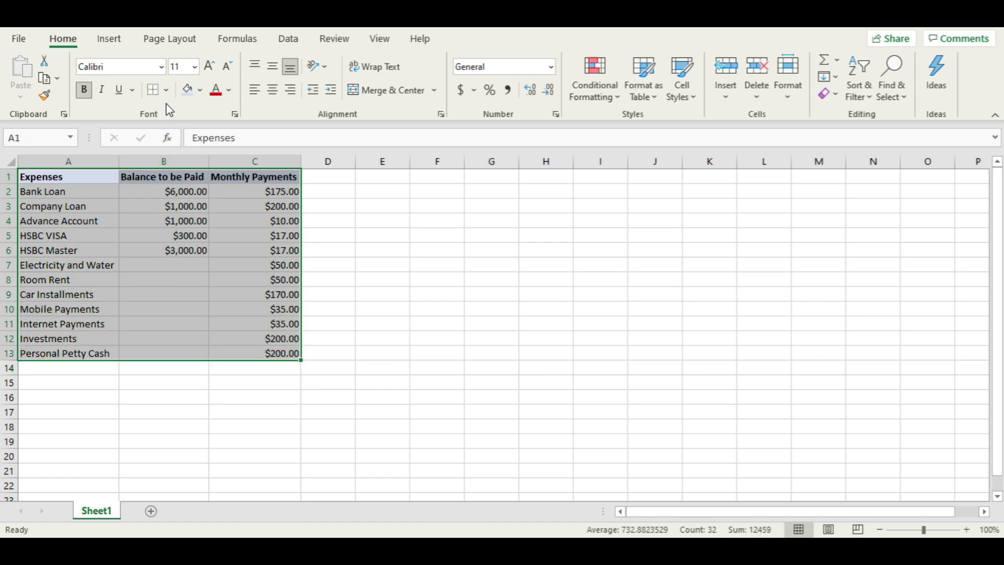
click(165, 90)
click(187, 232)
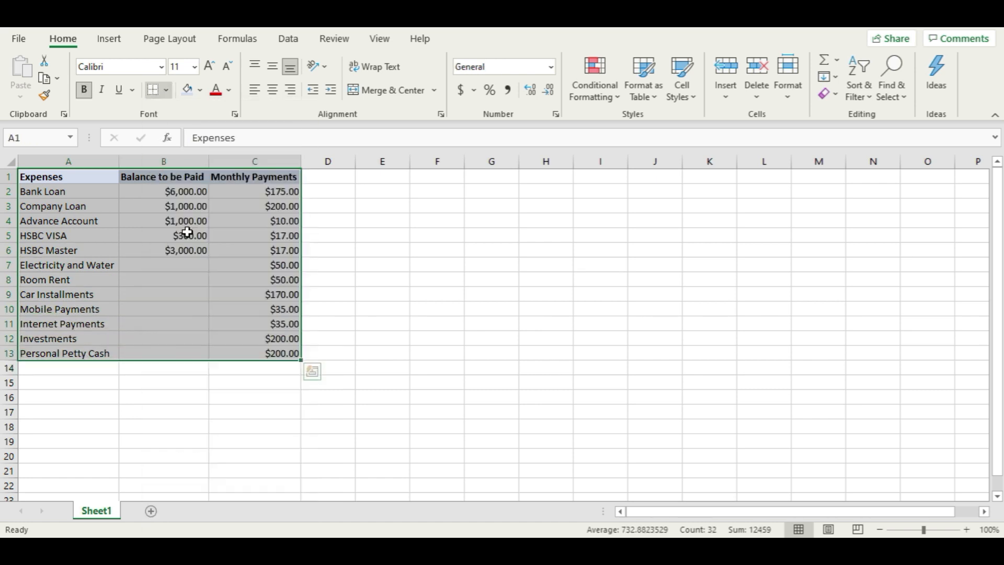
click(416, 216)
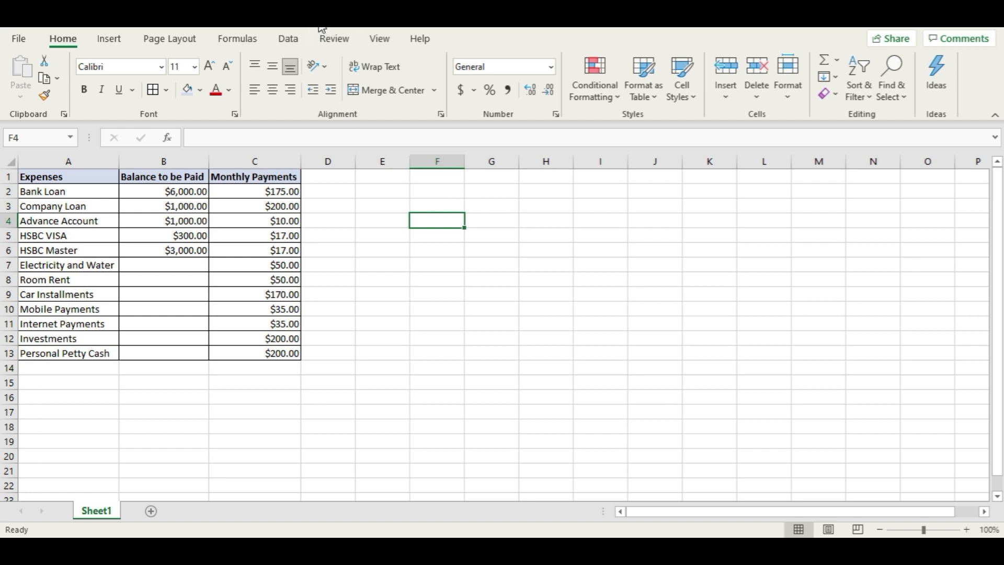
click(361, 339)
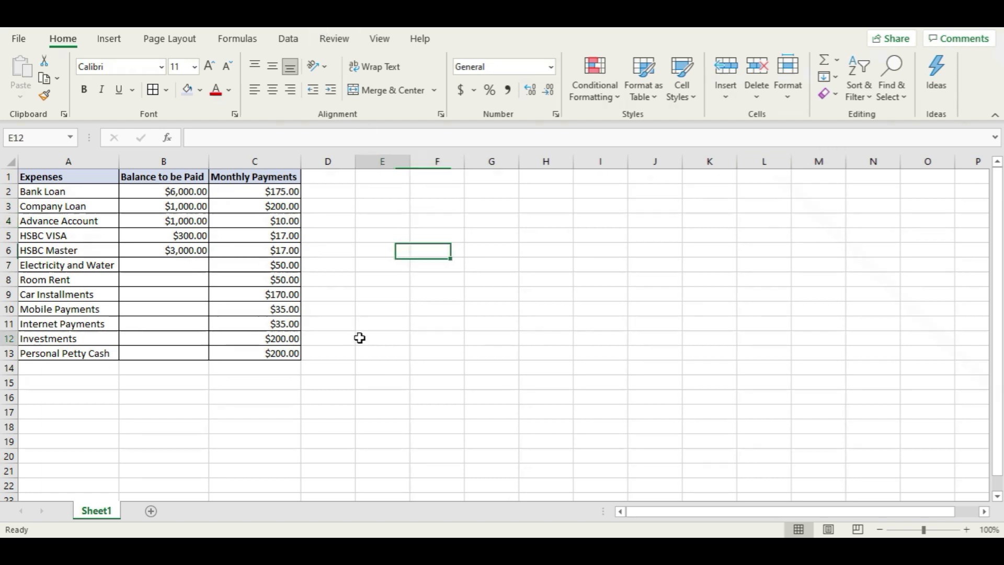
click(152, 238)
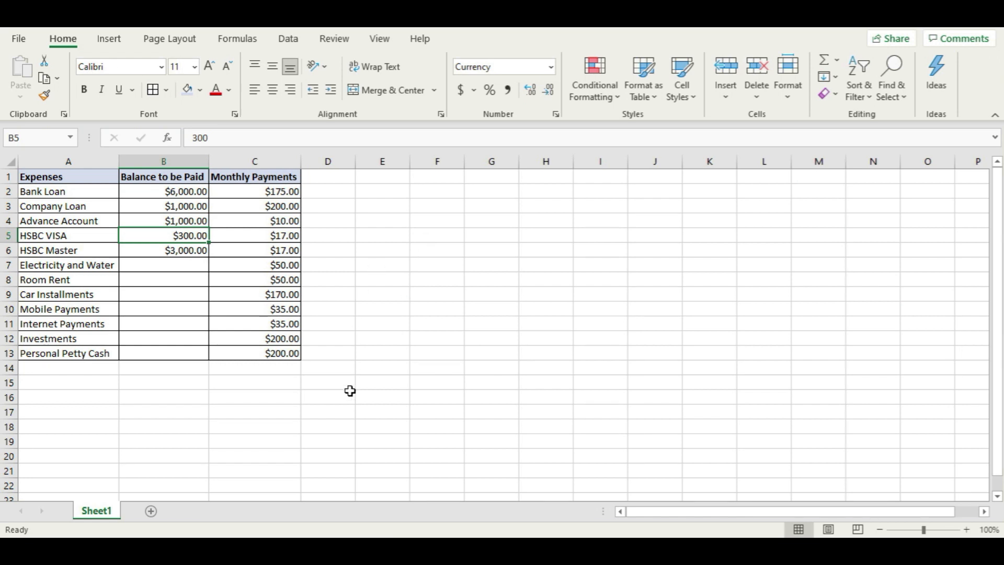
click(422, 414)
drag(45, 179, 296, 349)
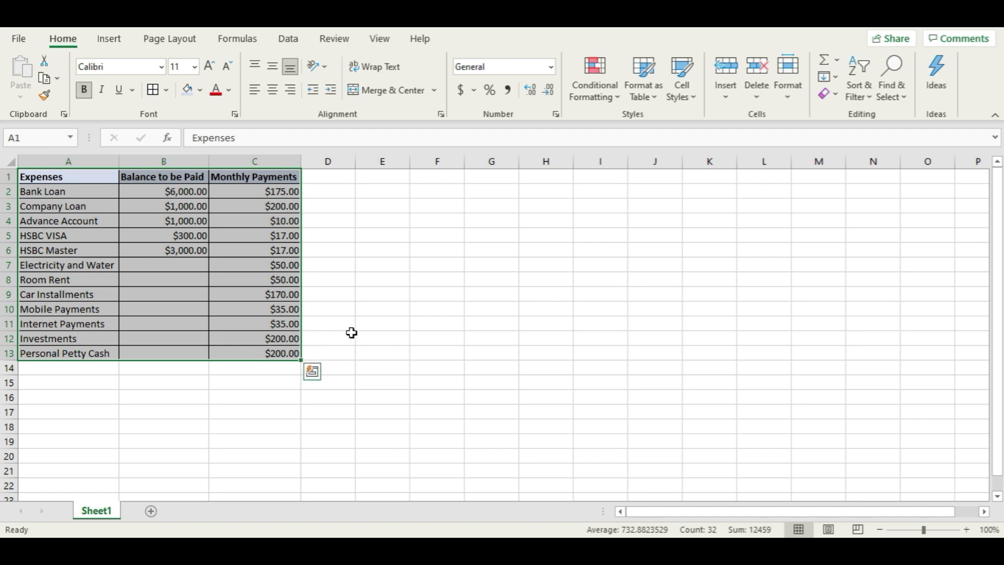
click(312, 372)
click(276, 369)
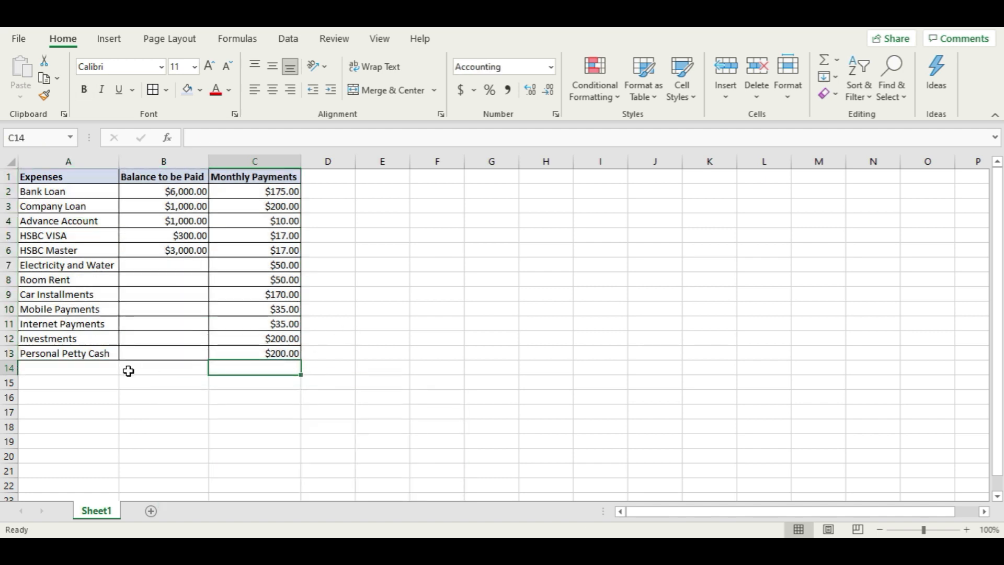
- Enter the label Total Expense in A14, below Personal Petty Cash
click(94, 367)
text(Tot)
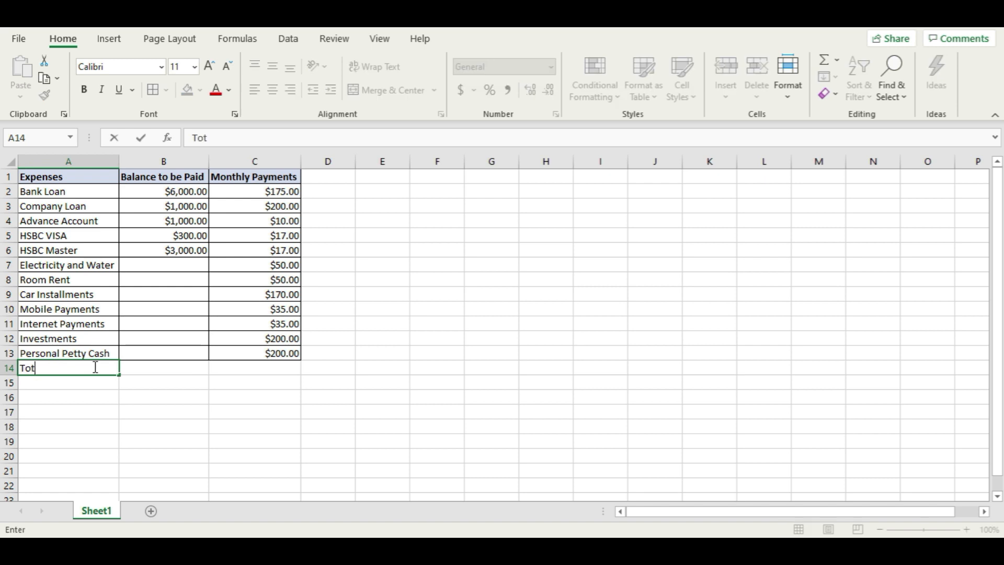
text(al Expense)
key(Tab)
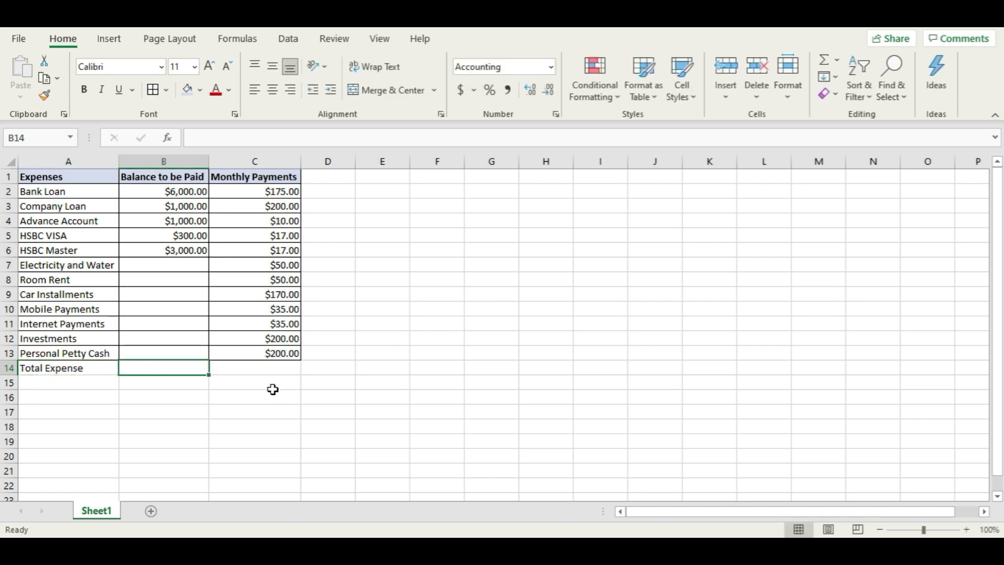
- Total the monthly payments in C14 with the formula =SUM(C2:C13)
click(273, 368)
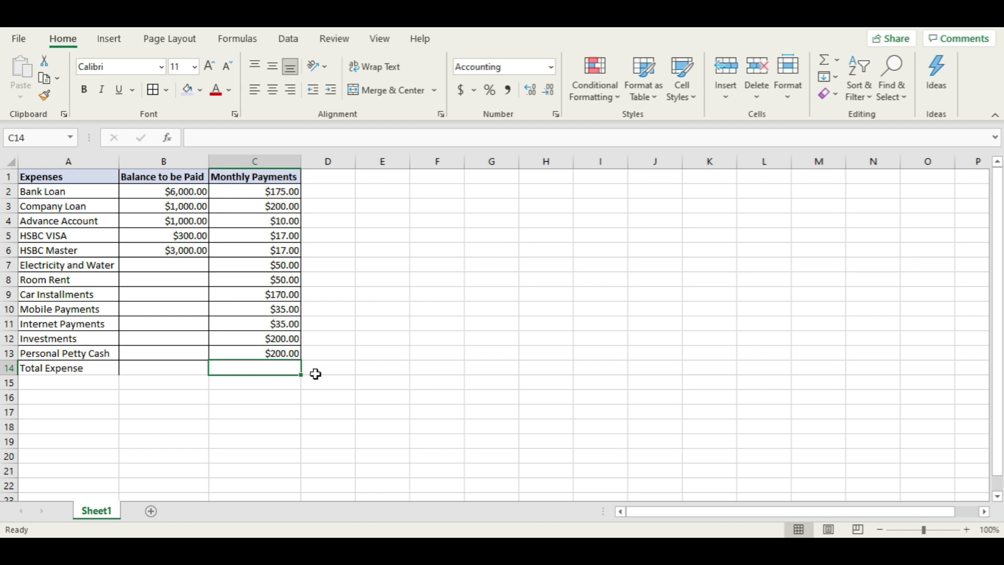
text(=sum()
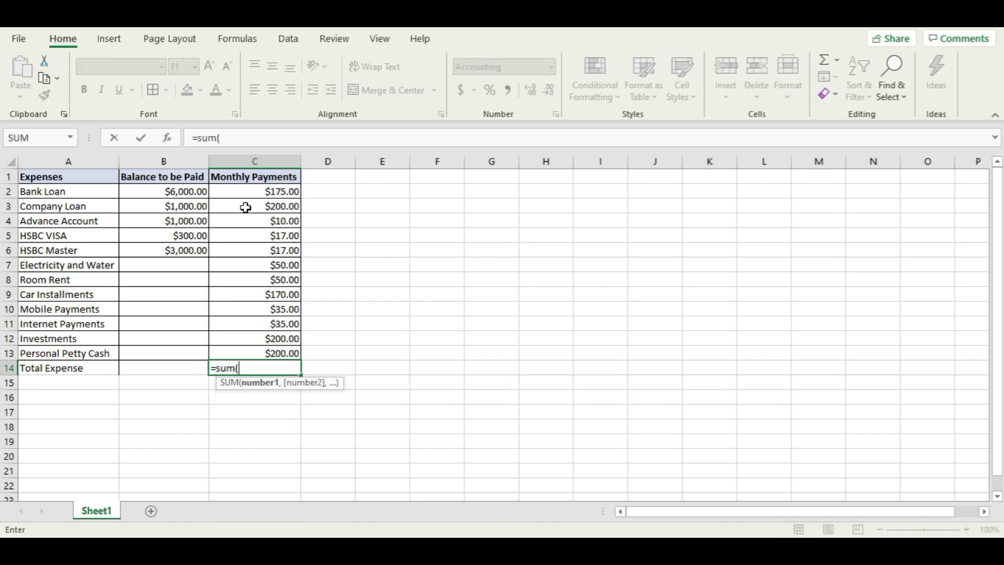
drag(253, 188, 237, 360)
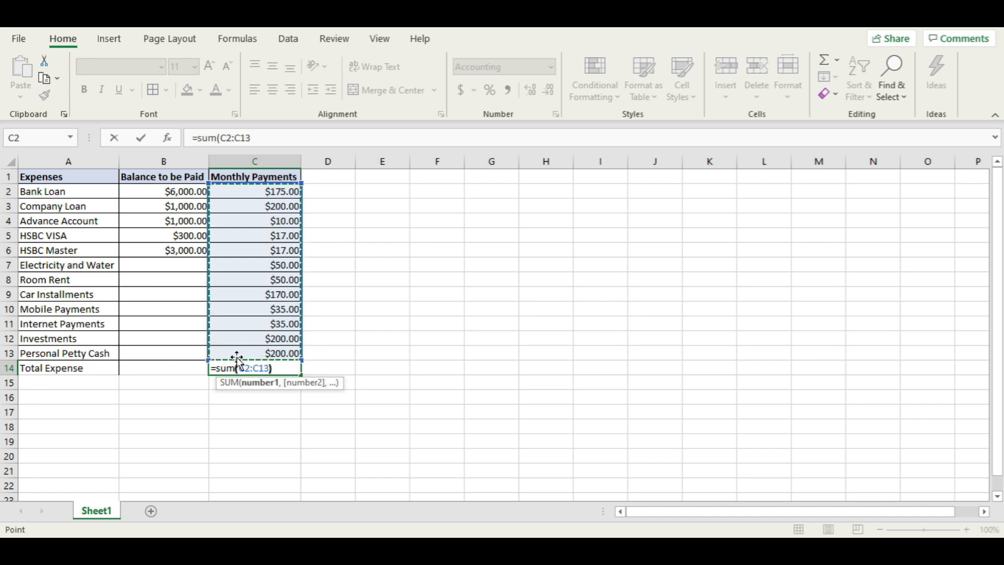
text())
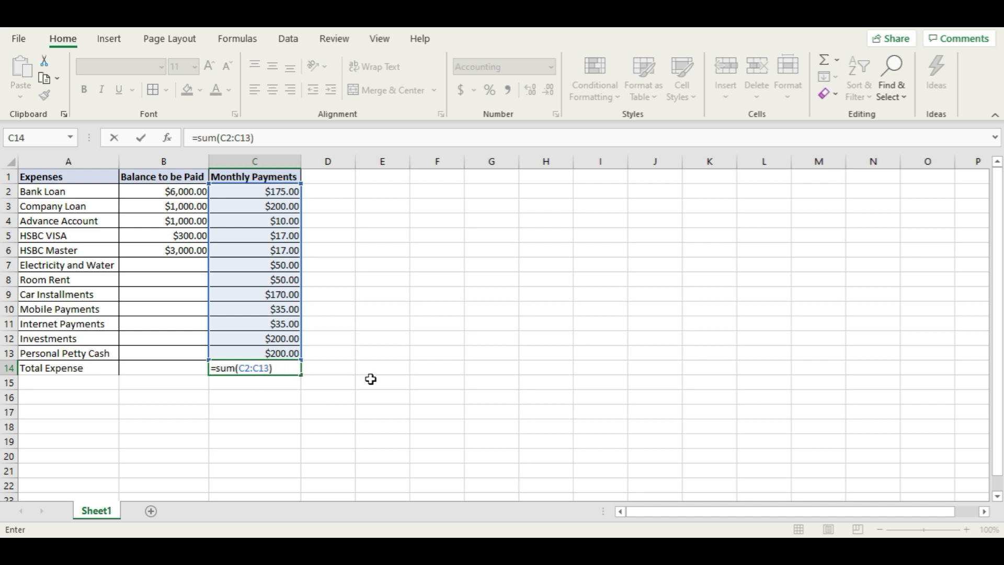
key(Return)
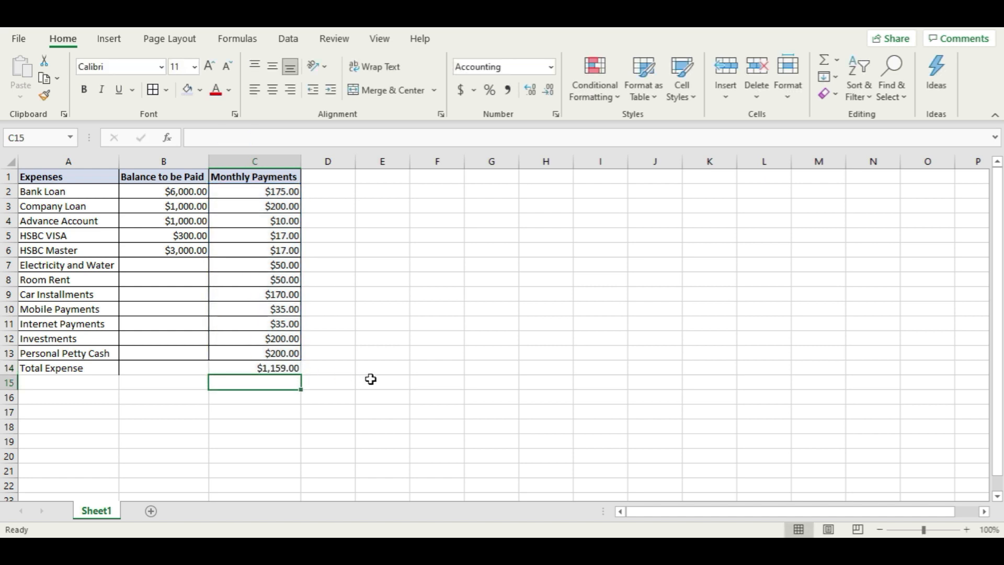
click(254, 367)
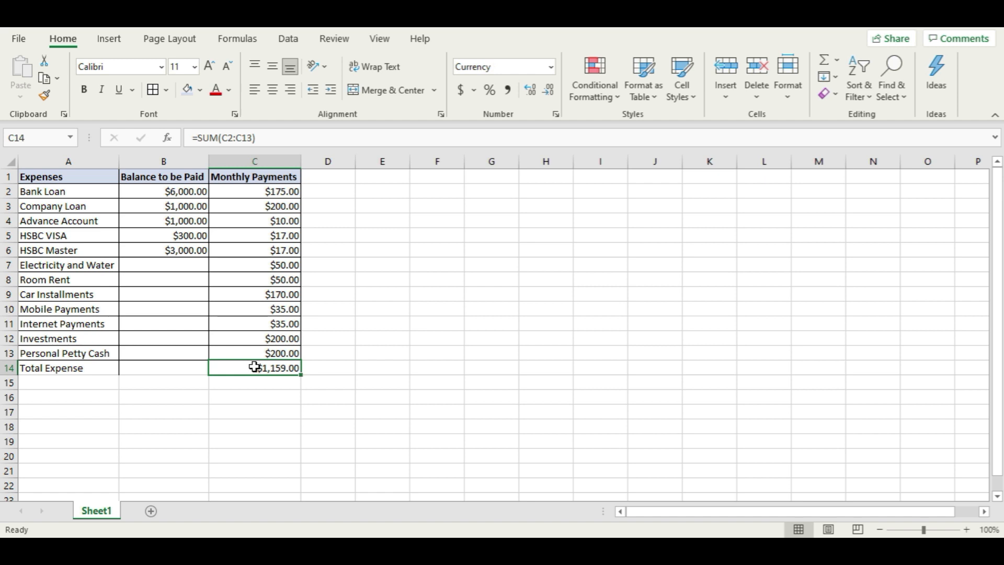
text(=)
click(246, 191)
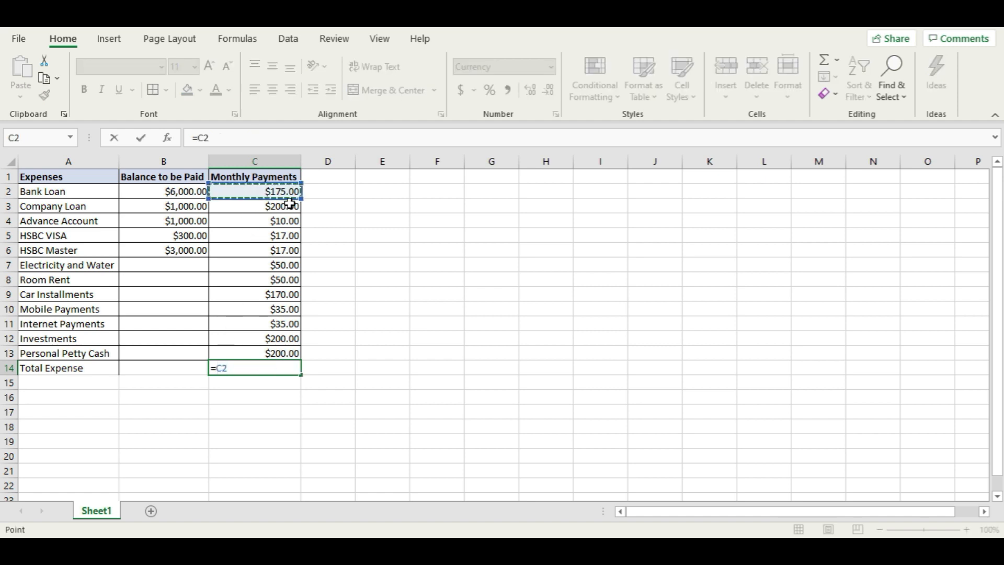
text(+)
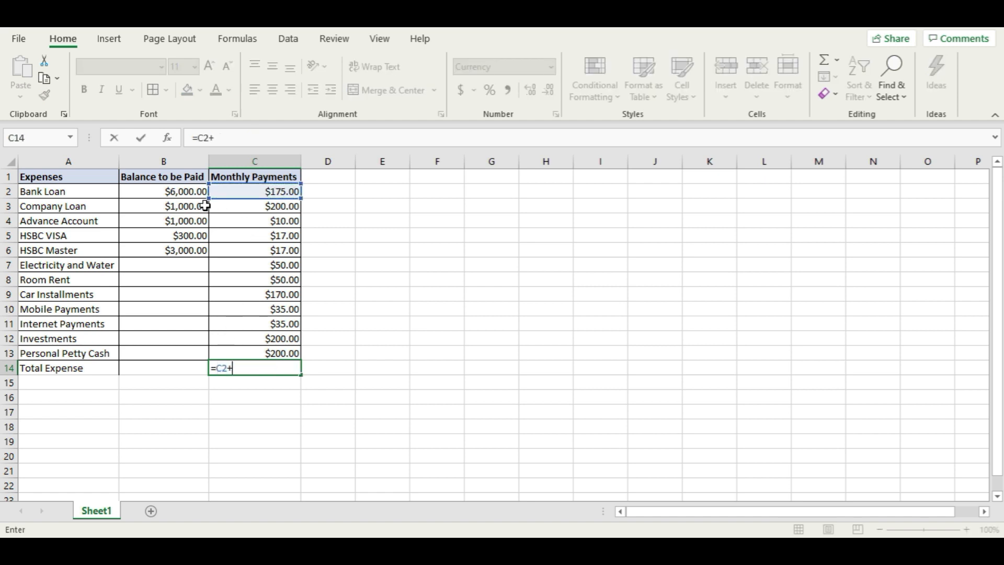
click(232, 235)
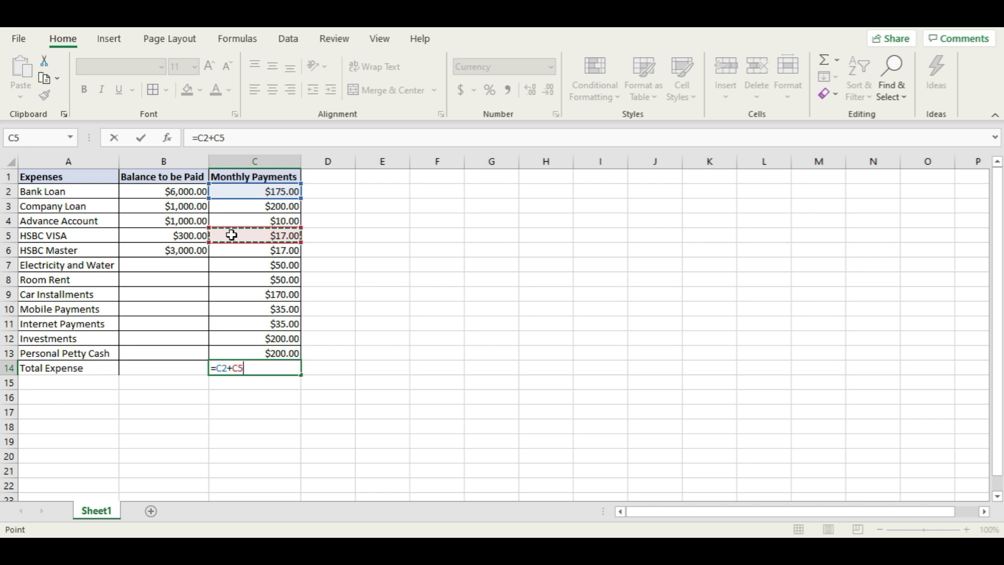
text(+)
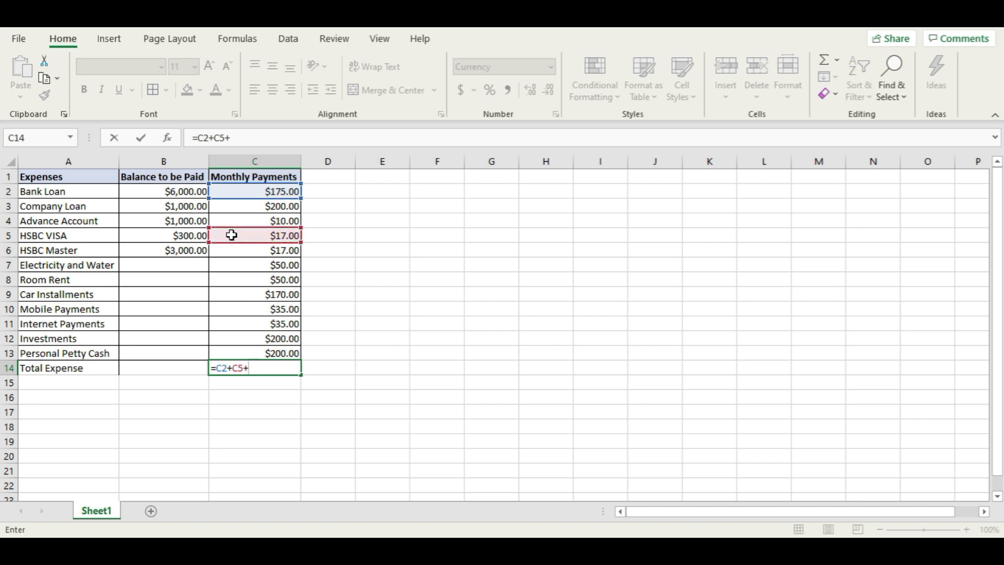
click(243, 263)
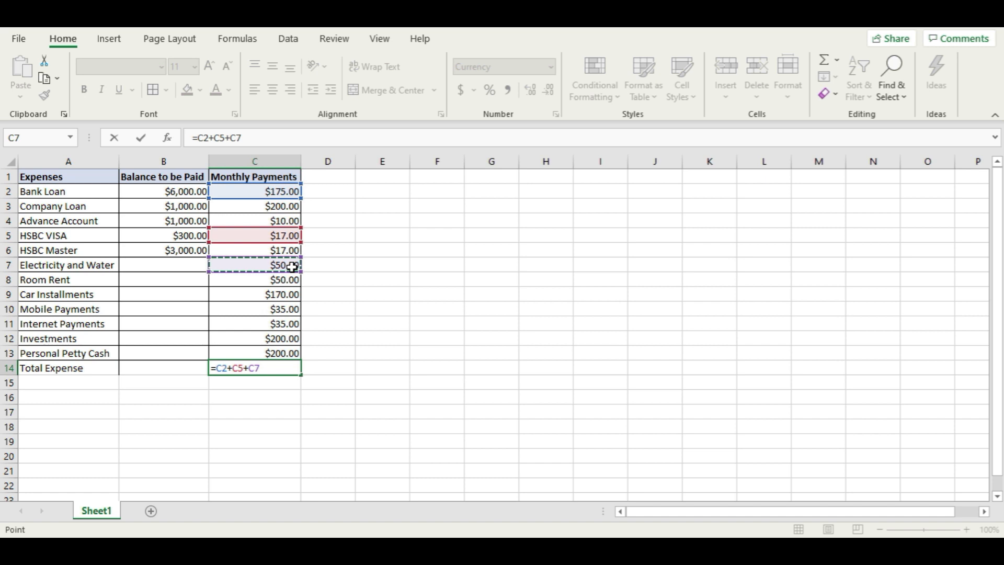
key(Escape)
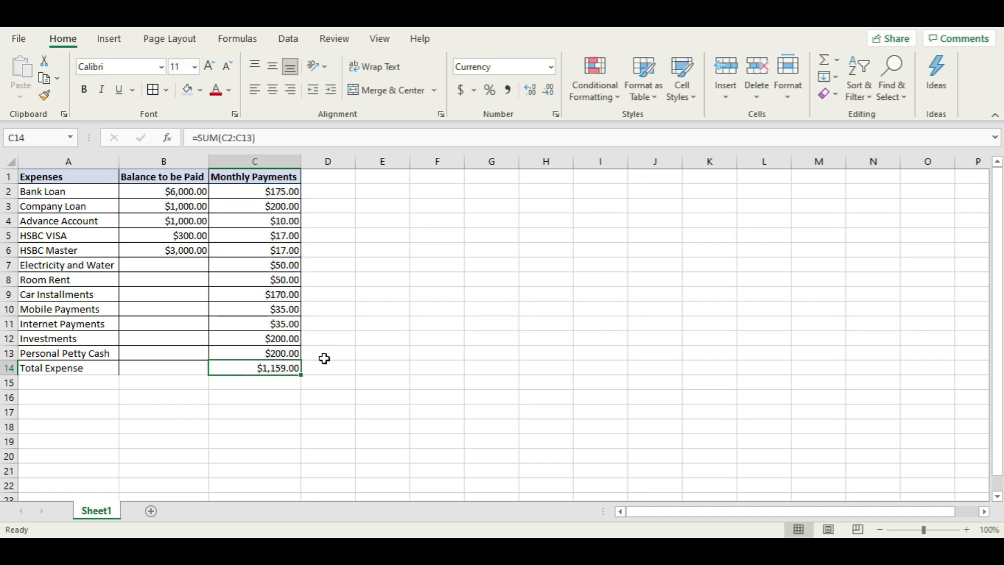
- Clear the formula in C14 and total the monthly payments C2:C13 there with AutoSum
key(Delete)
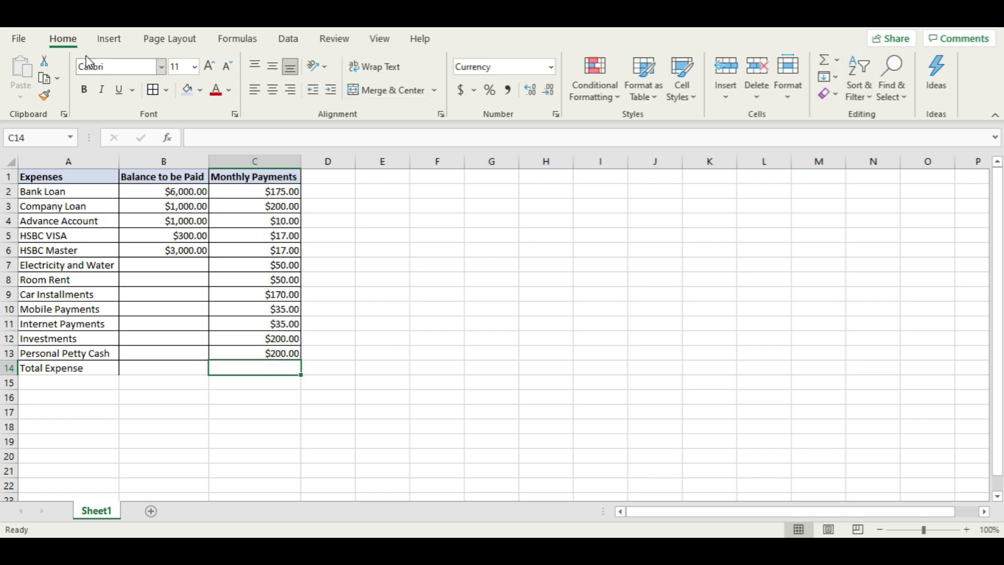
click(824, 64)
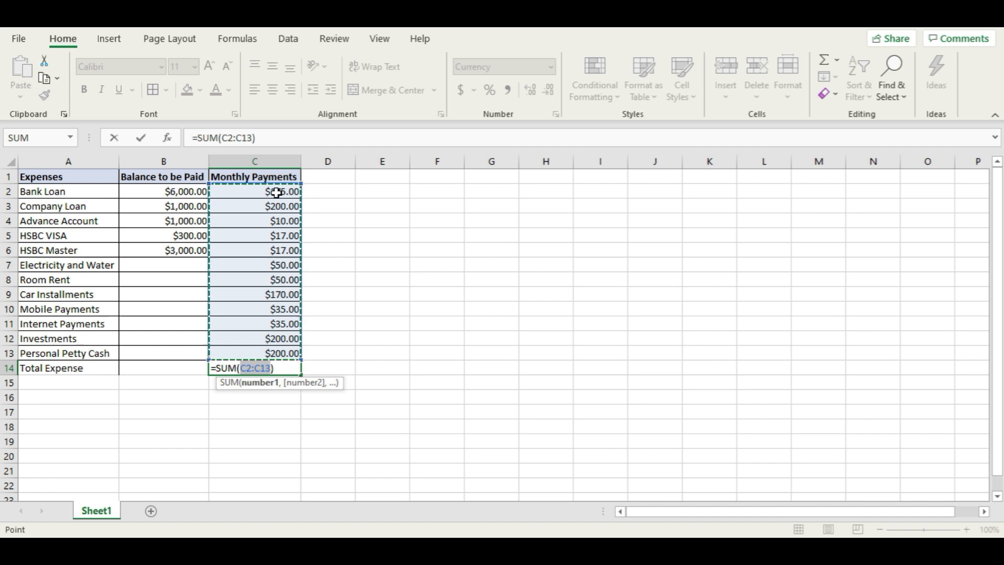
key(Return)
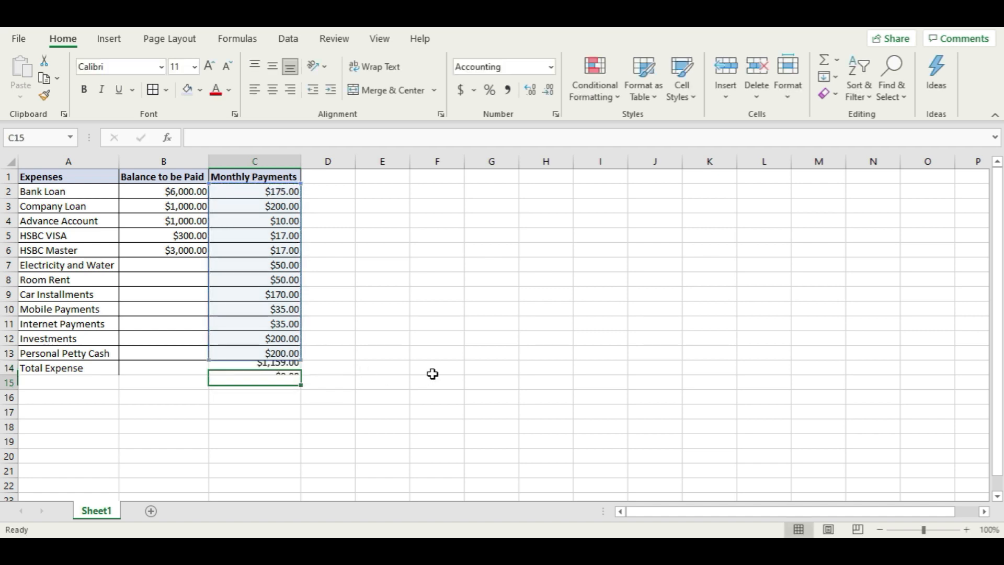
- Format the Total Expense row A14:C14 in bold with the same light blue fill as the headings
drag(70, 364, 265, 366)
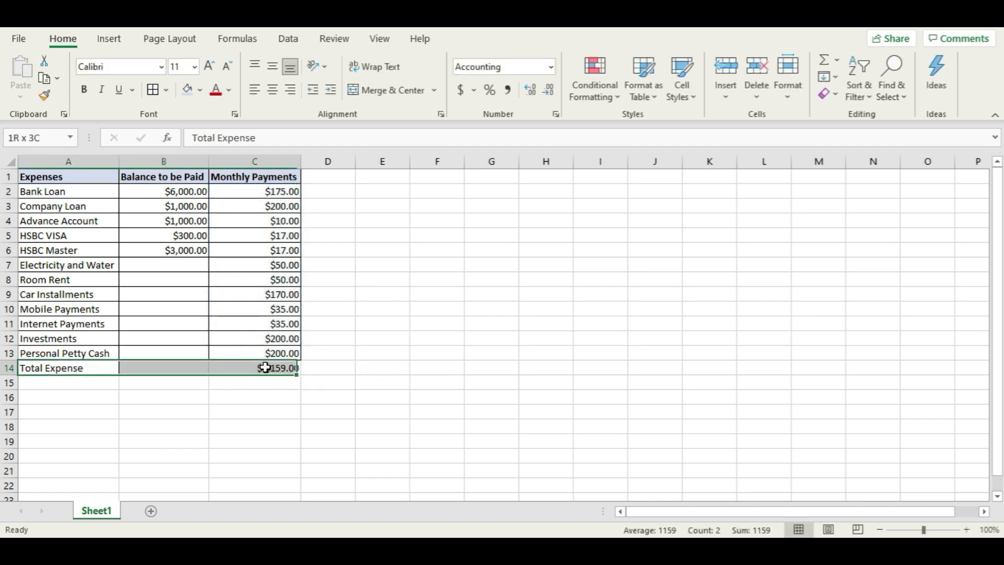
click(84, 90)
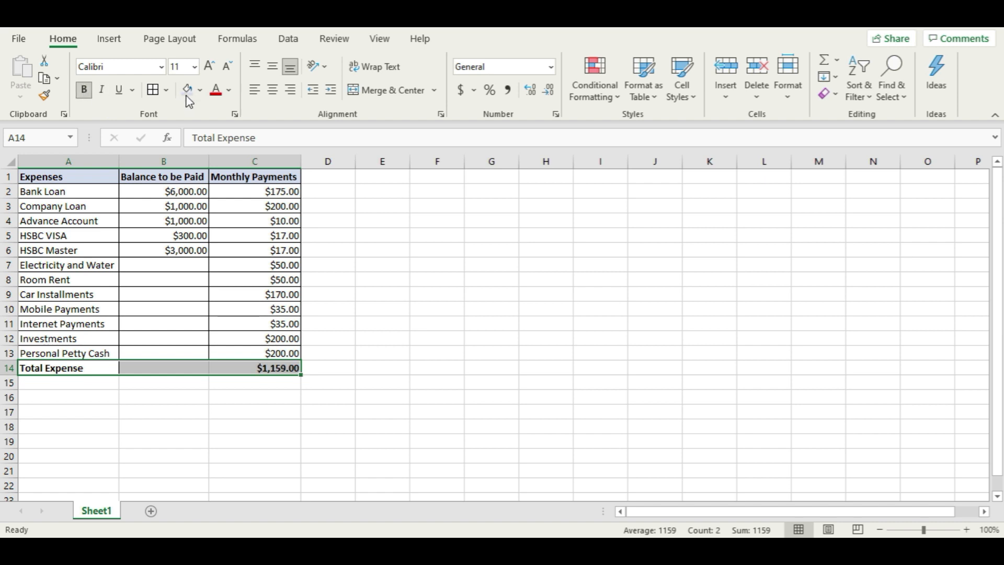
click(187, 89)
click(423, 282)
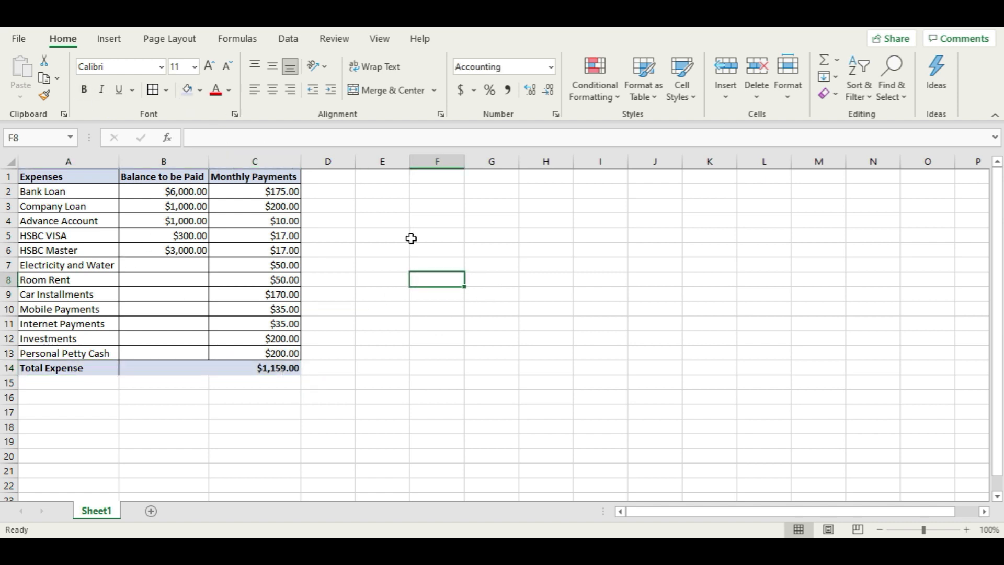
click(262, 367)
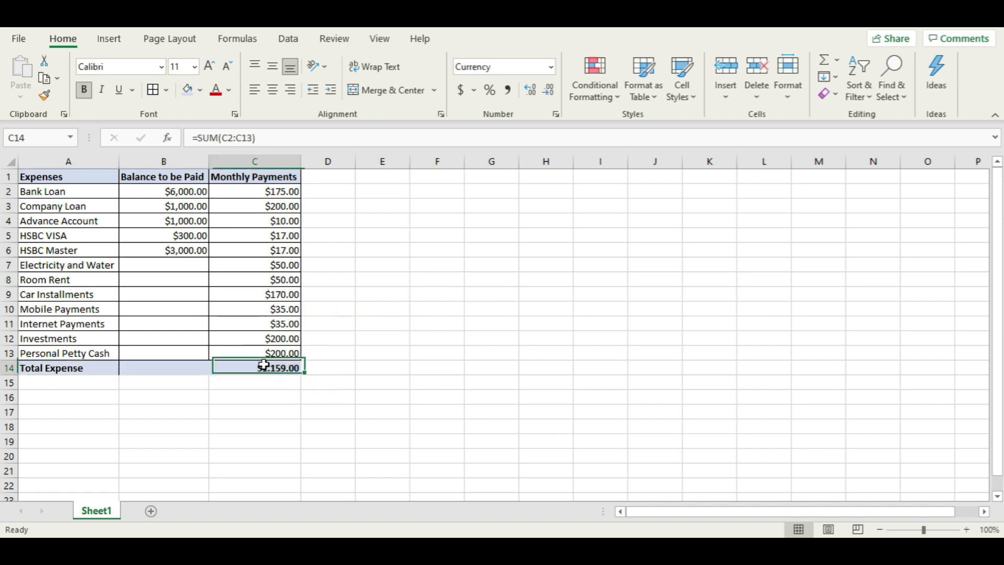
click(543, 319)
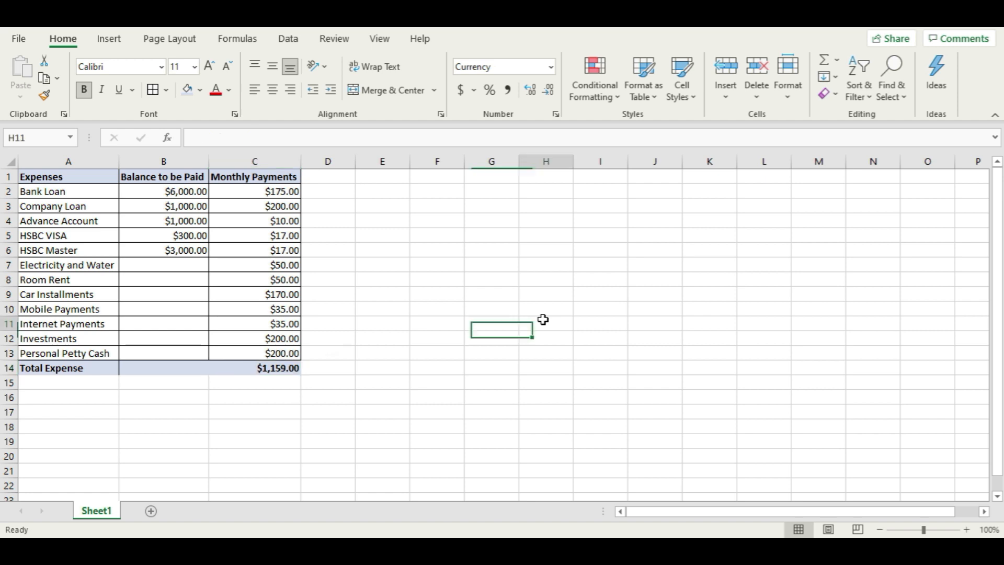
click(390, 194)
- Insert three blank rows above the expenses table's heading row
right_click(8, 177)
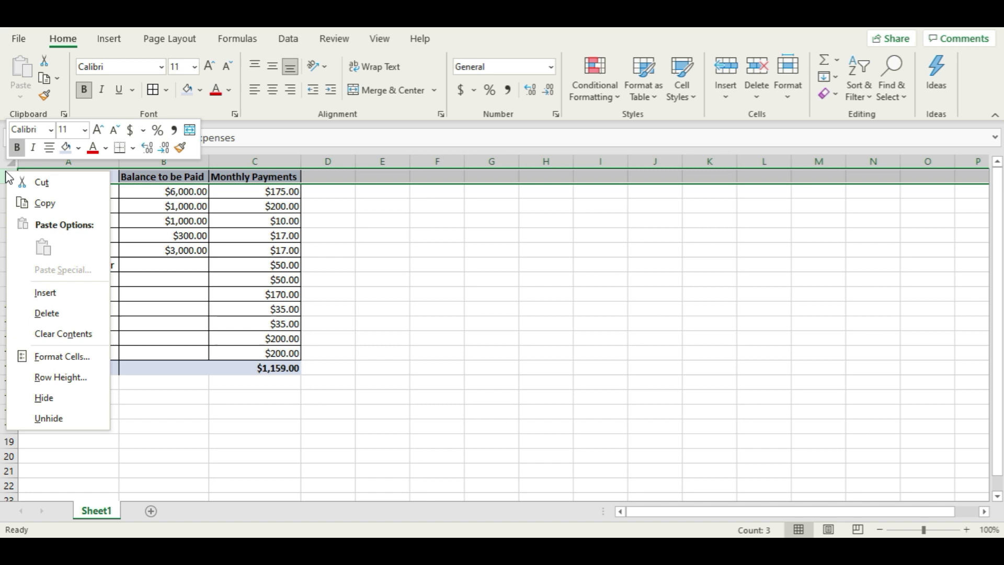
click(48, 292)
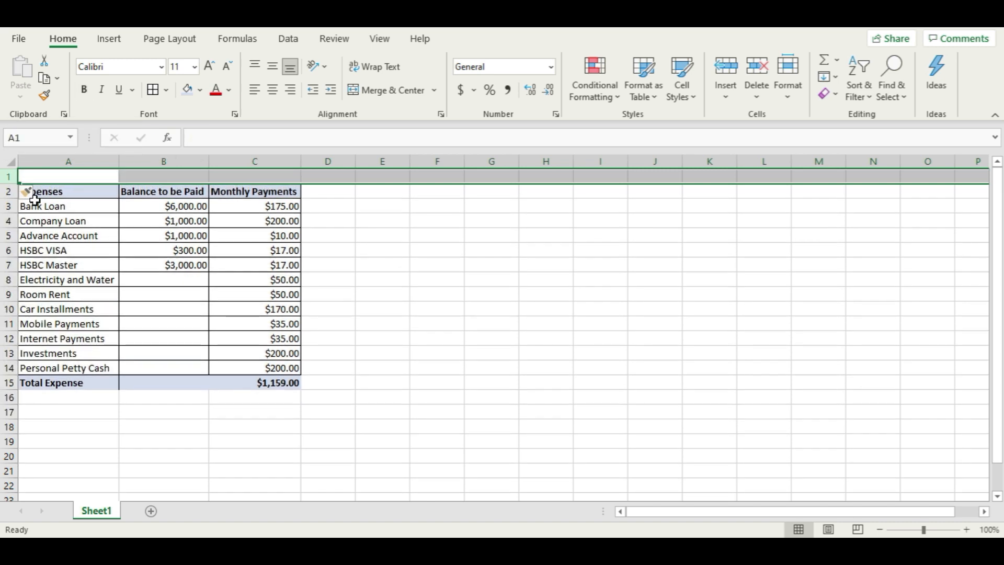
right_click(7, 183)
click(55, 295)
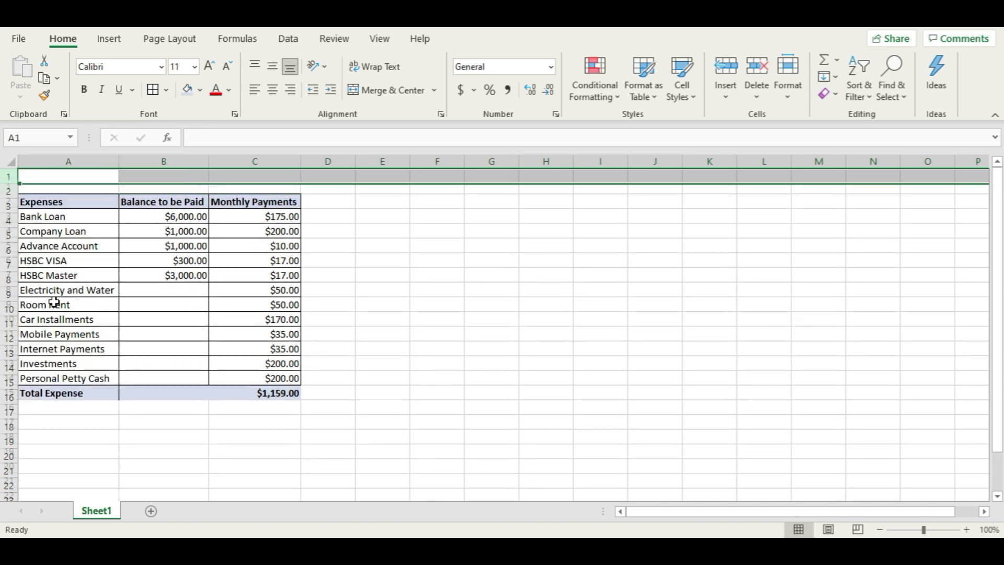
right_click(13, 182)
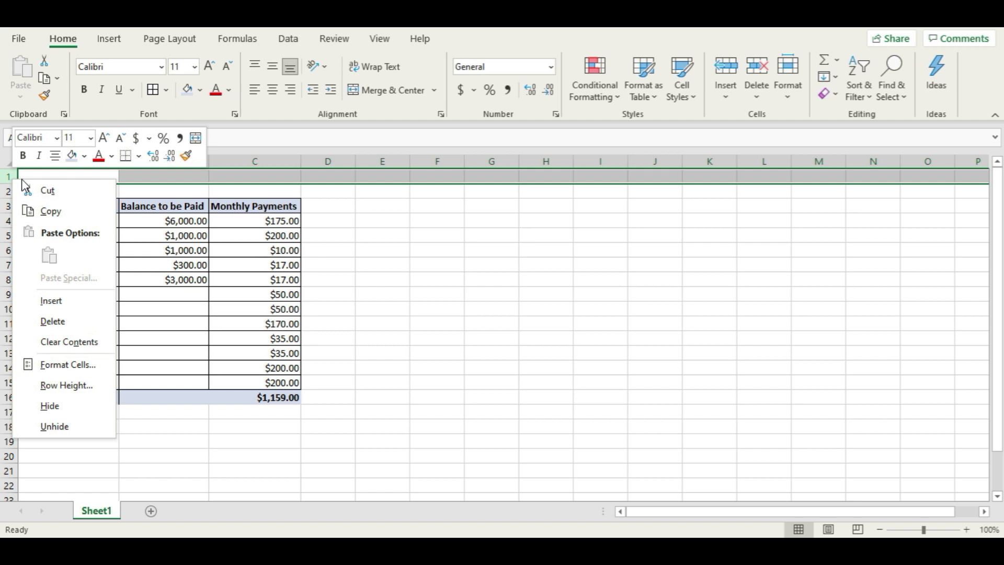
click(76, 300)
click(468, 305)
- Enter the label Month in A1 and move on to A2
click(77, 176)
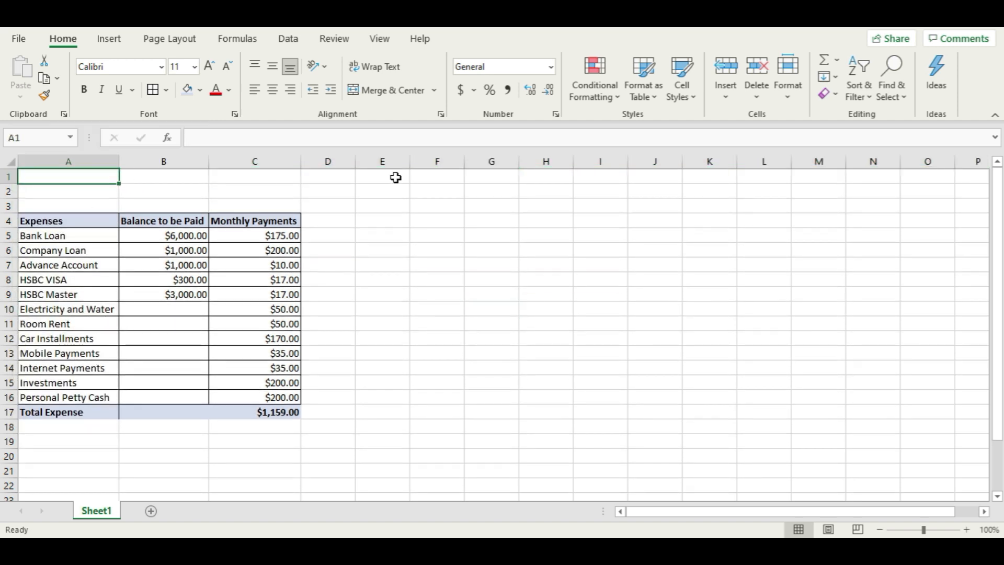
text(Month)
key(Tab)
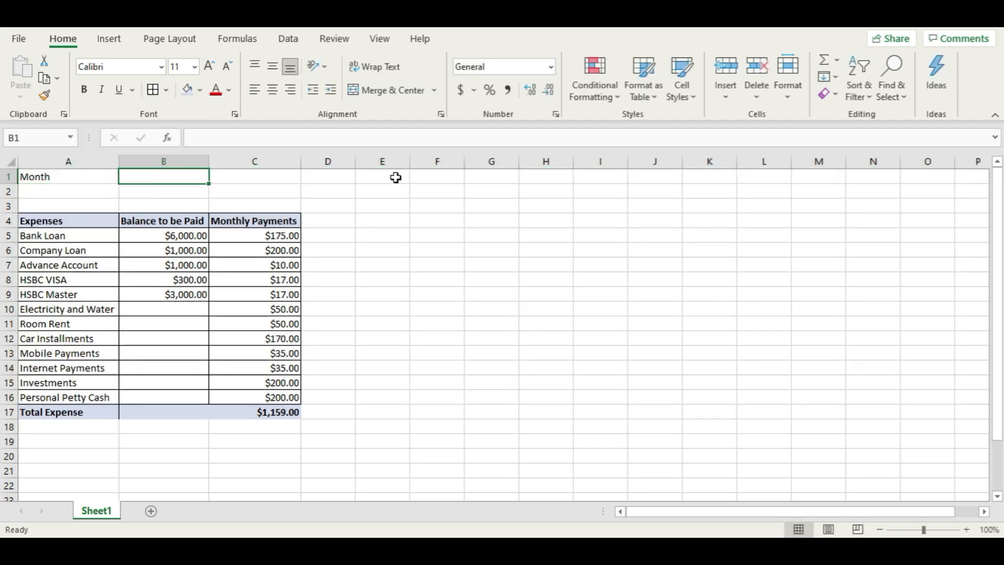
key(Tab)
key(Tab)
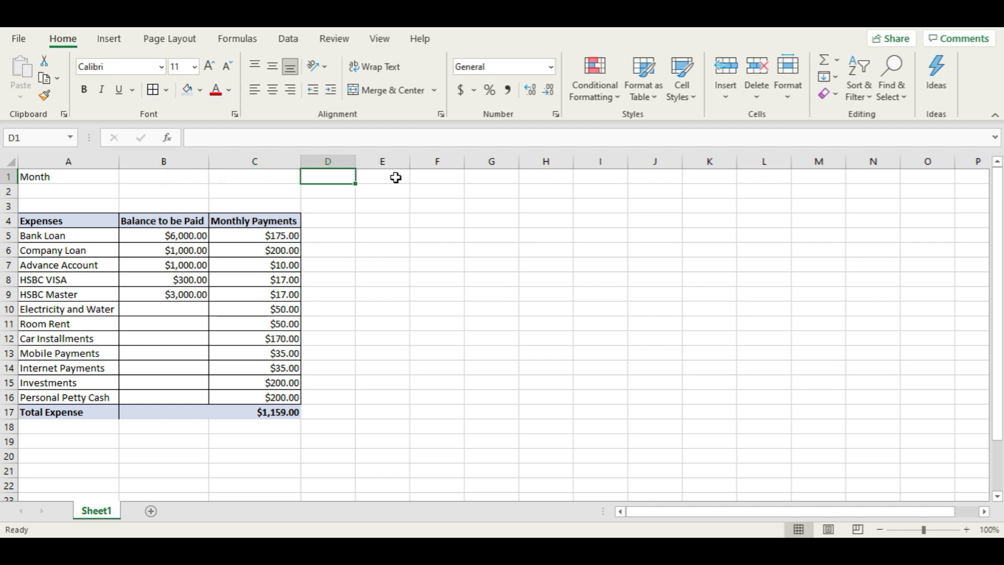
key(Return)
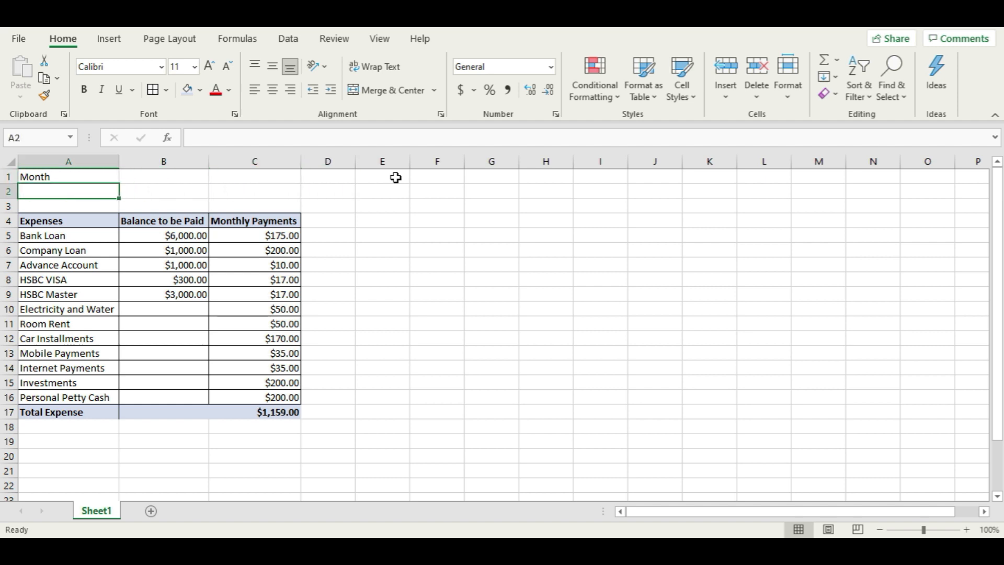
- Enter the label Monthly Pay or Salary in A2
text(Pay/Month)
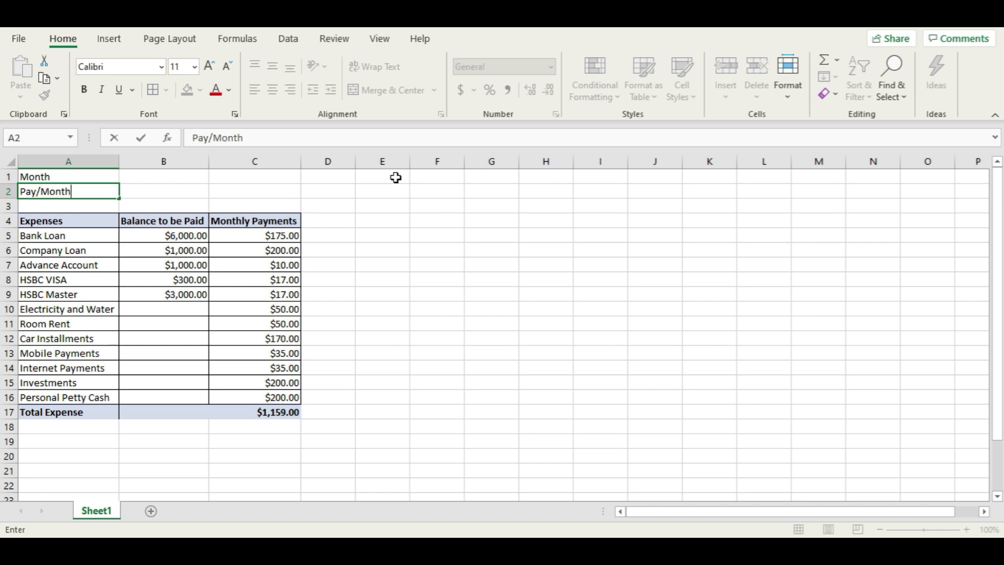
key(Tab)
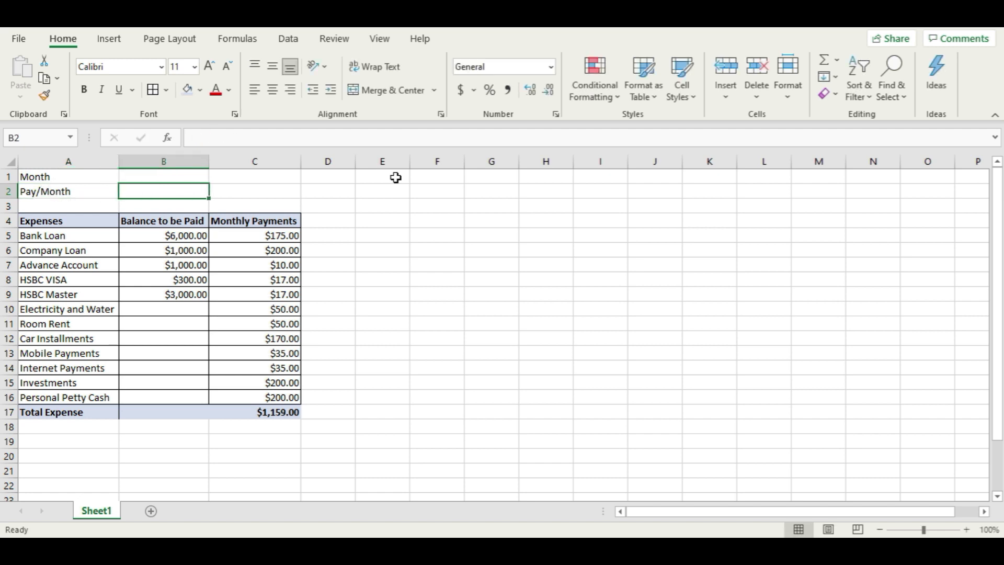
key(shift+Tab)
text(Month)
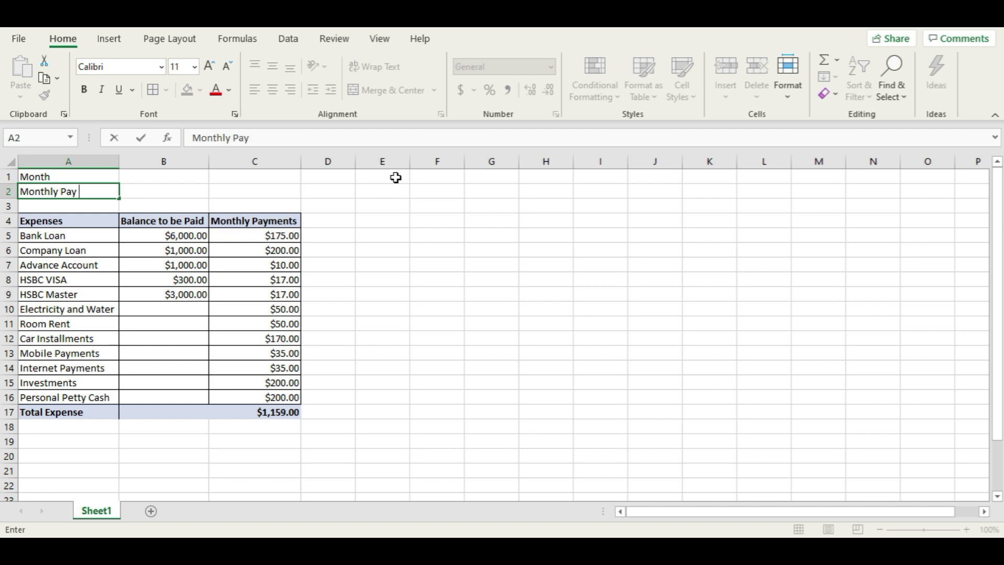
text(ly Pay or Salary)
key(Tab)
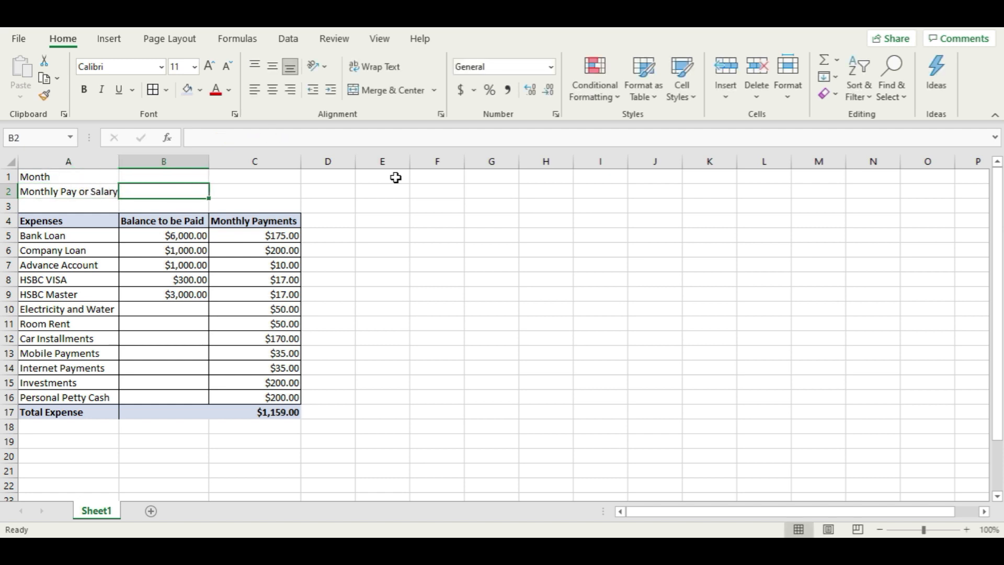
- Enter the label Total Income in A3, directly above the expenses table's heading row
click(87, 210)
text(Tot)
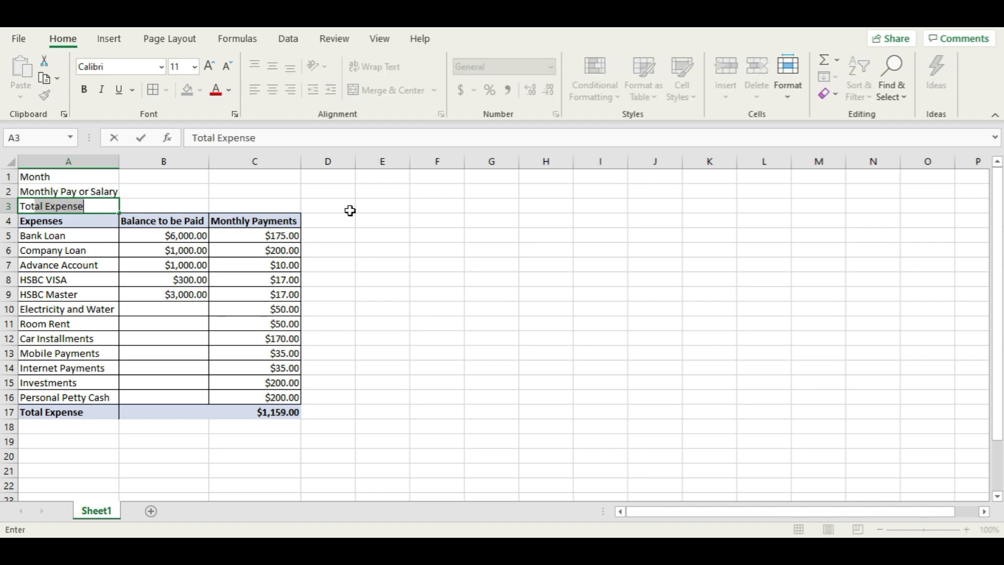
text(al In)
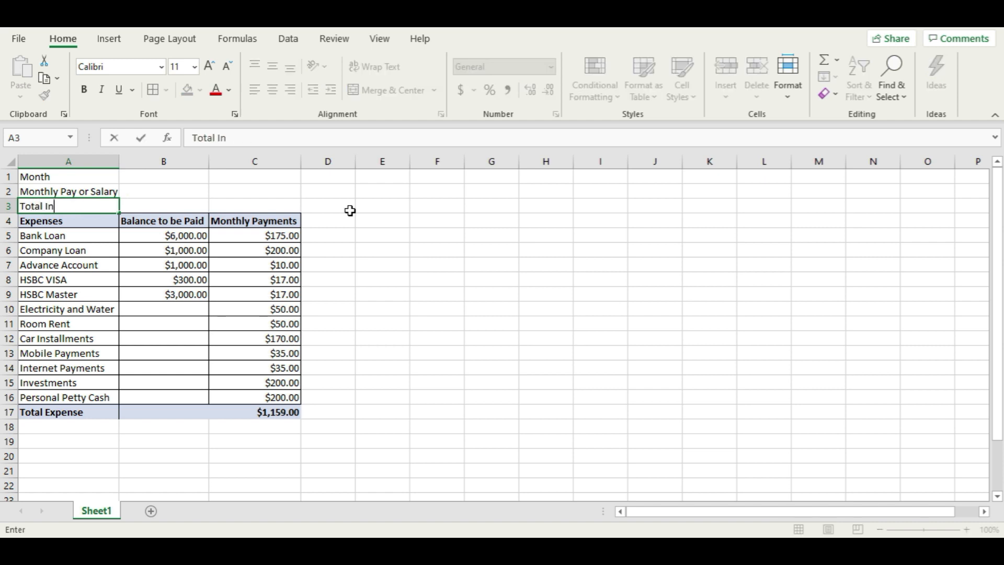
text(come)
key(Return)
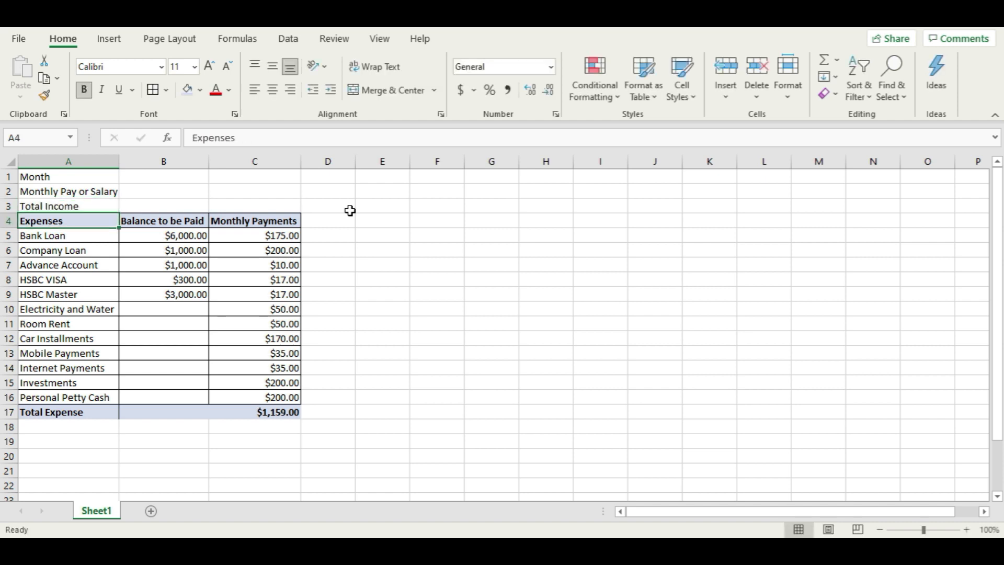
- Insert a row above Total Income and enter the label Commissions in A3
right_click(9, 206)
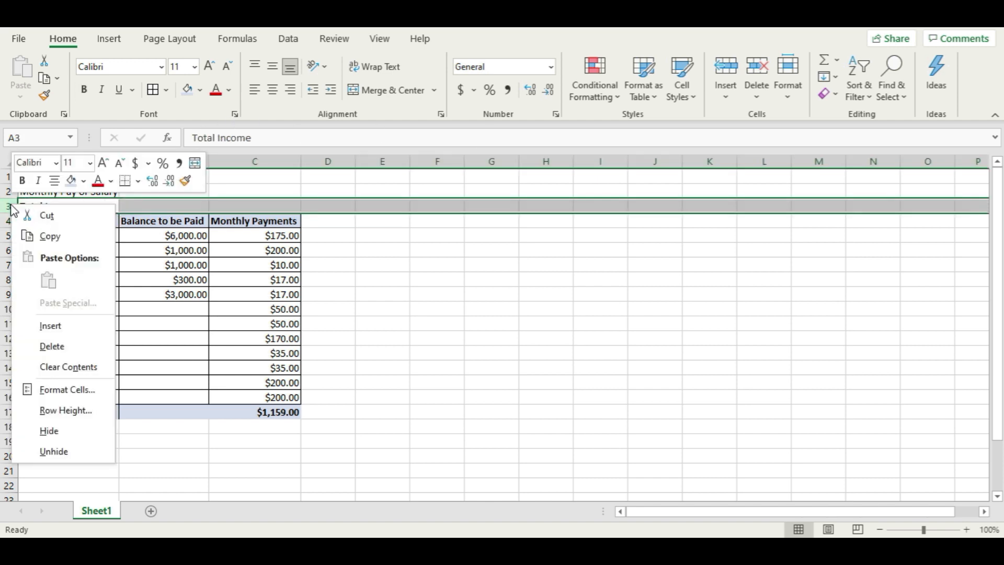
click(96, 326)
click(86, 206)
text(C)
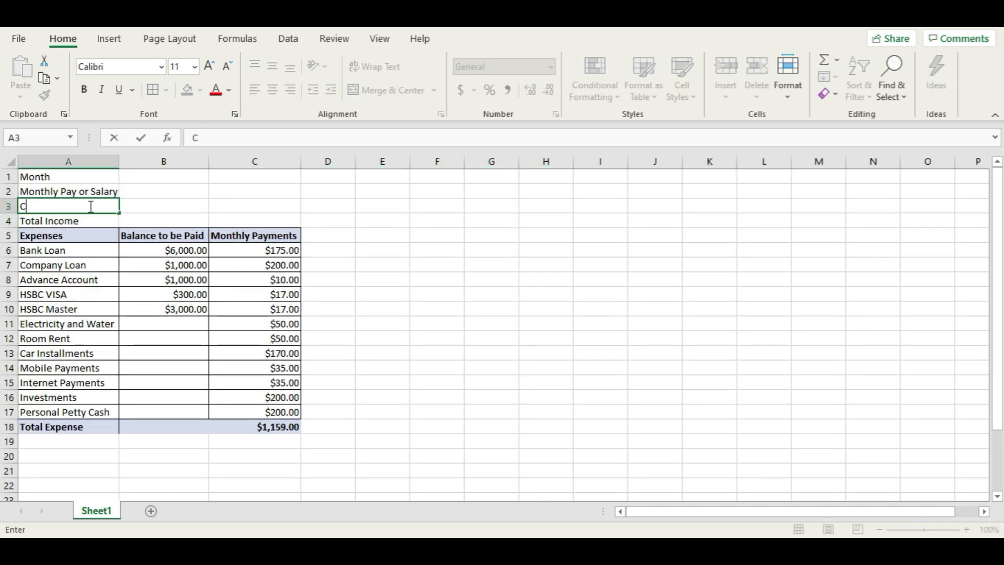
text(ommission)
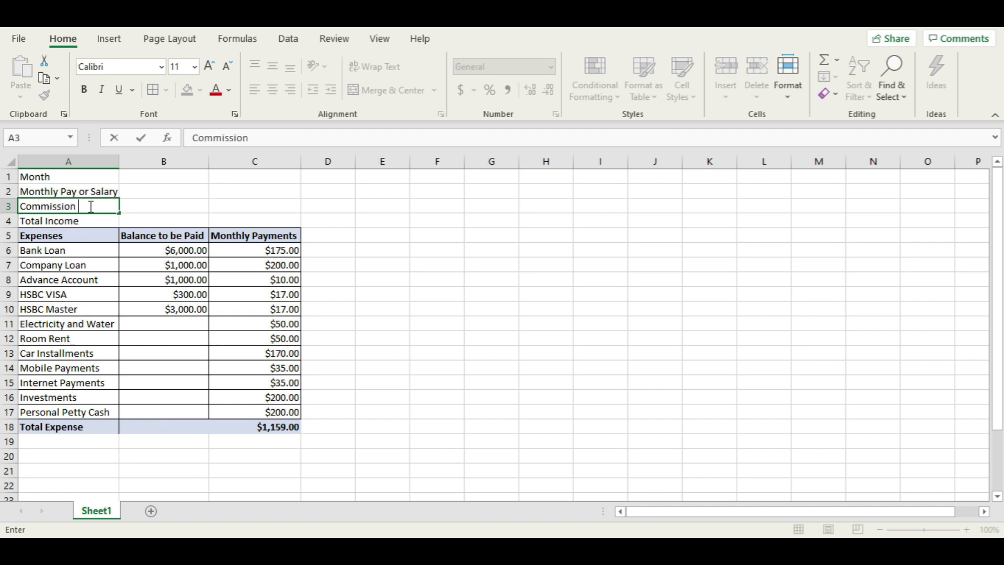
key(Return)
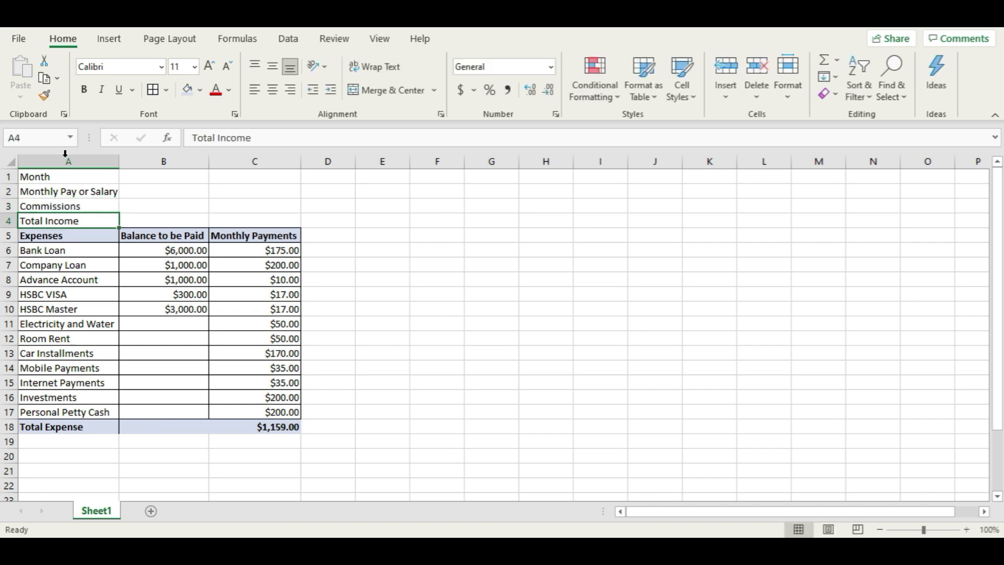
- Enter Jan 2021 as the first month heading in D1
click(404, 192)
click(337, 178)
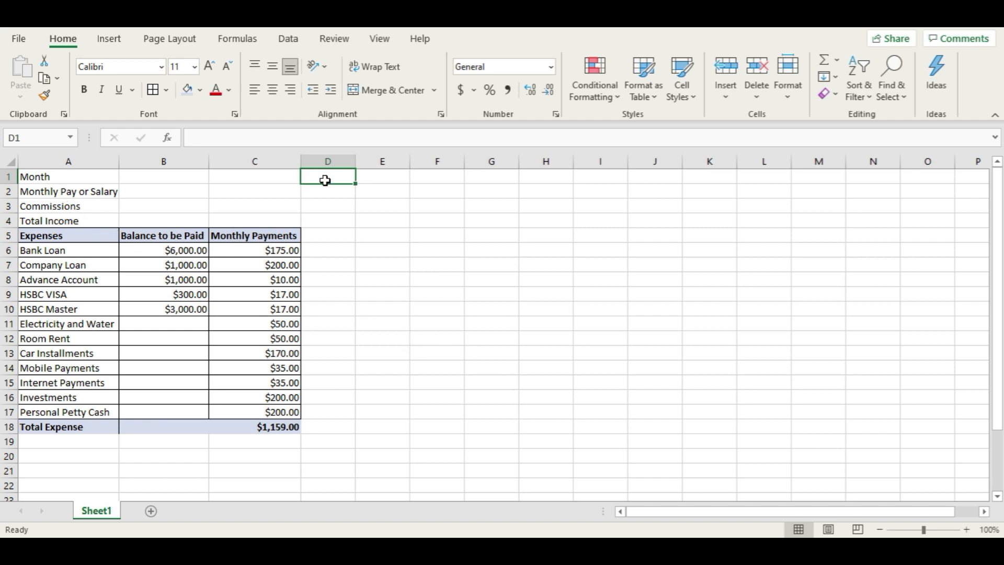
text(Jan)
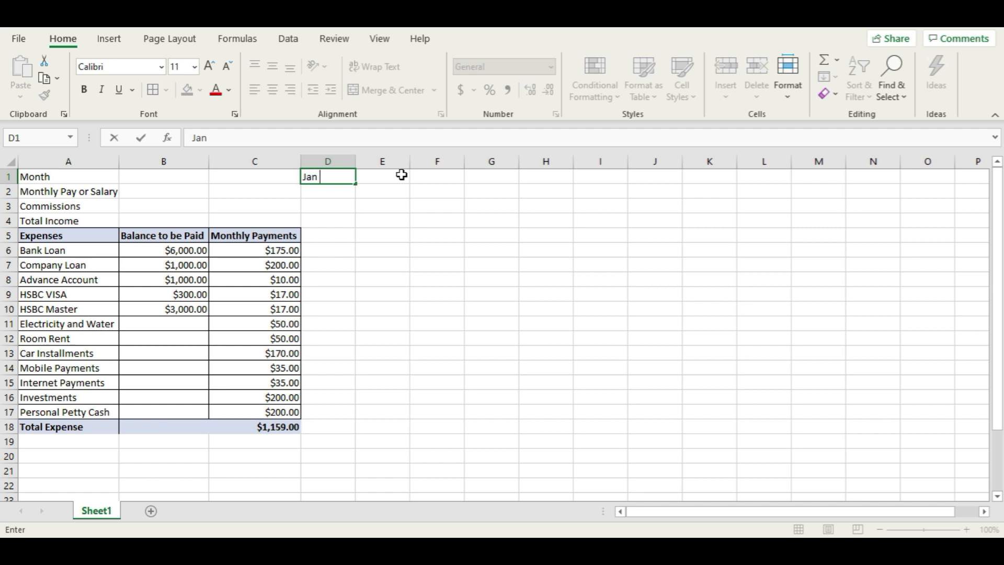
text( 2021)
key(Return)
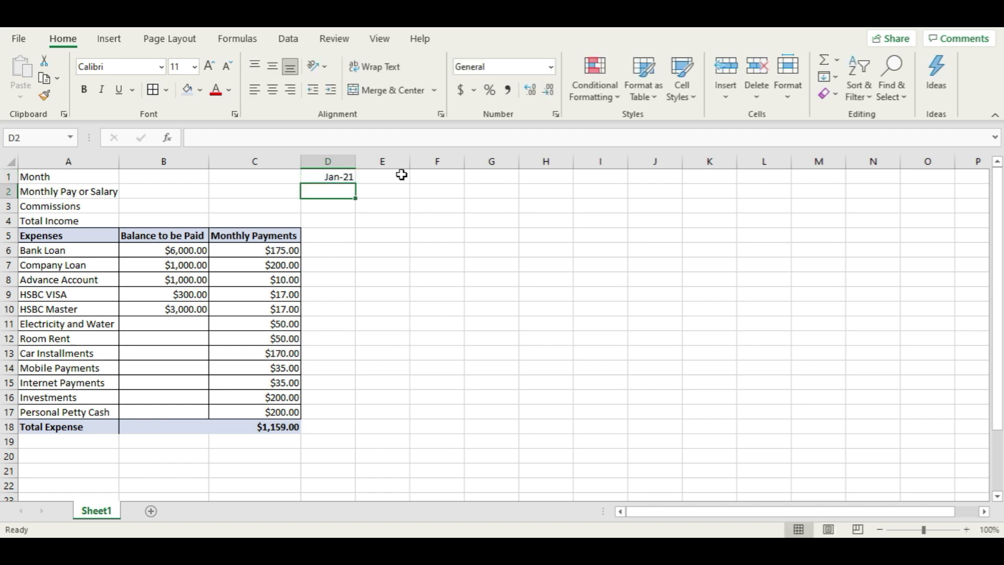
- Enter Feb 2021 as the second month heading in E1
click(402, 175)
text(F)
text(eb)
text( 2021)
key(Return)
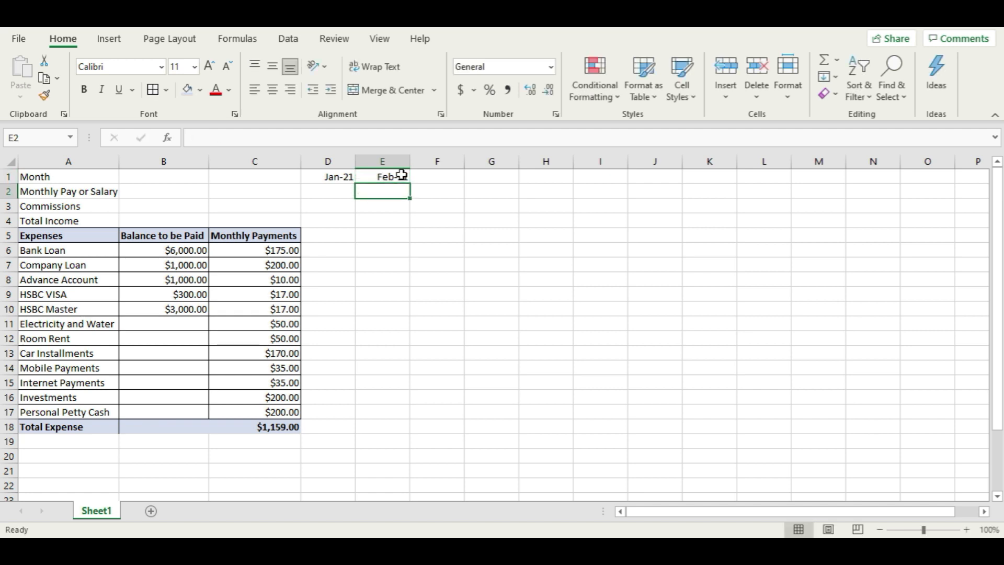
- Extend the month headings in D1:E1 as a series along row 1 through Dec-21 in O1
drag(330, 178, 384, 178)
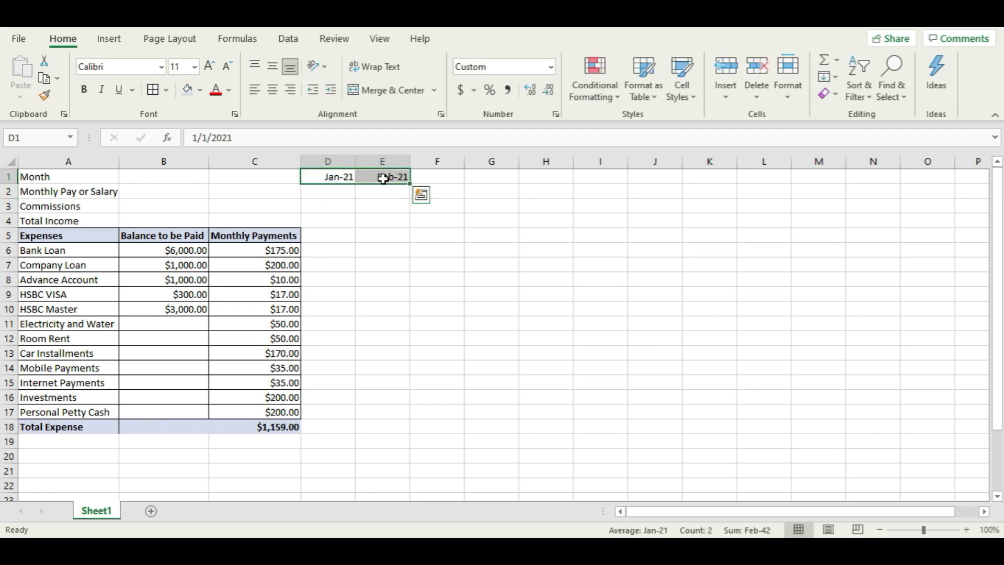
click(340, 220)
drag(331, 175, 392, 176)
drag(412, 184, 942, 190)
click(656, 339)
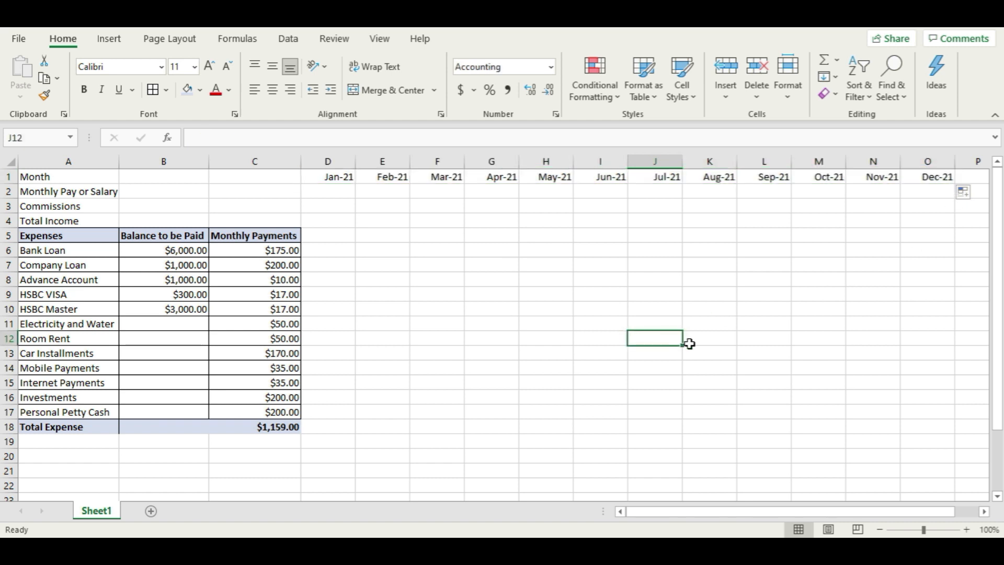
- Enter 2000 in D2 as the January monthly salary
click(100, 192)
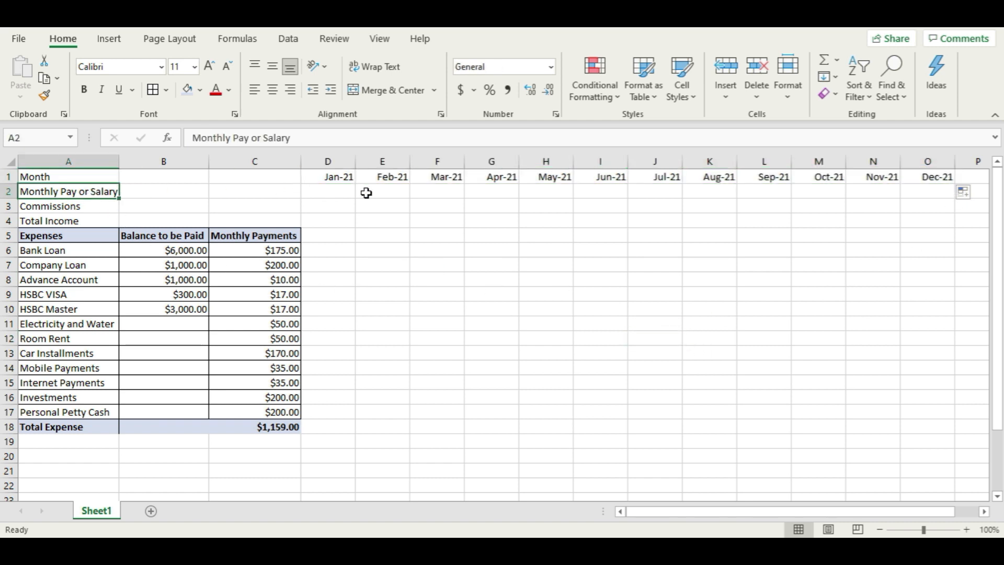
click(321, 193)
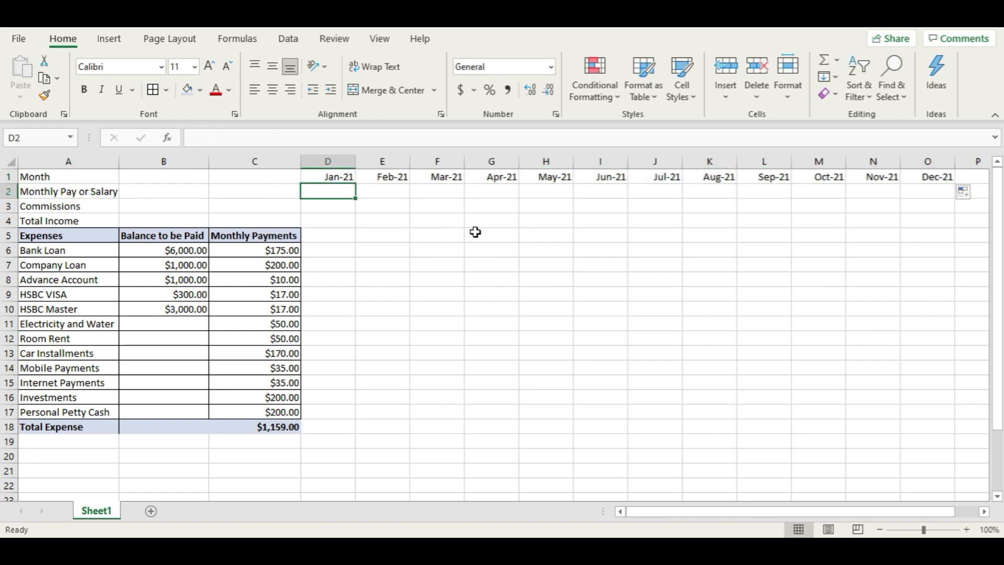
text(2000)
key(Return)
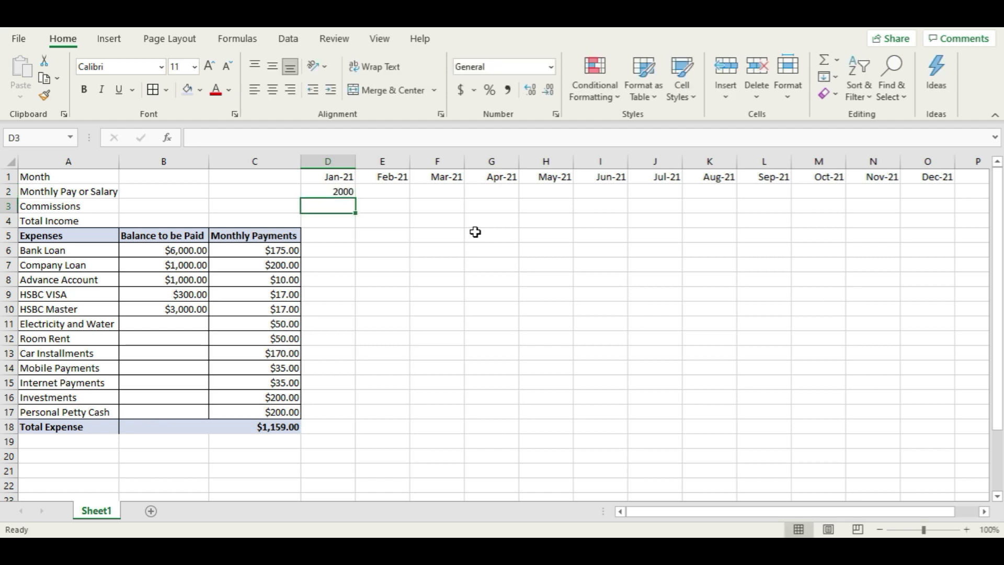
- Format the January salary in D2 as Currency and fill it across to April in G2
click(350, 193)
click(551, 66)
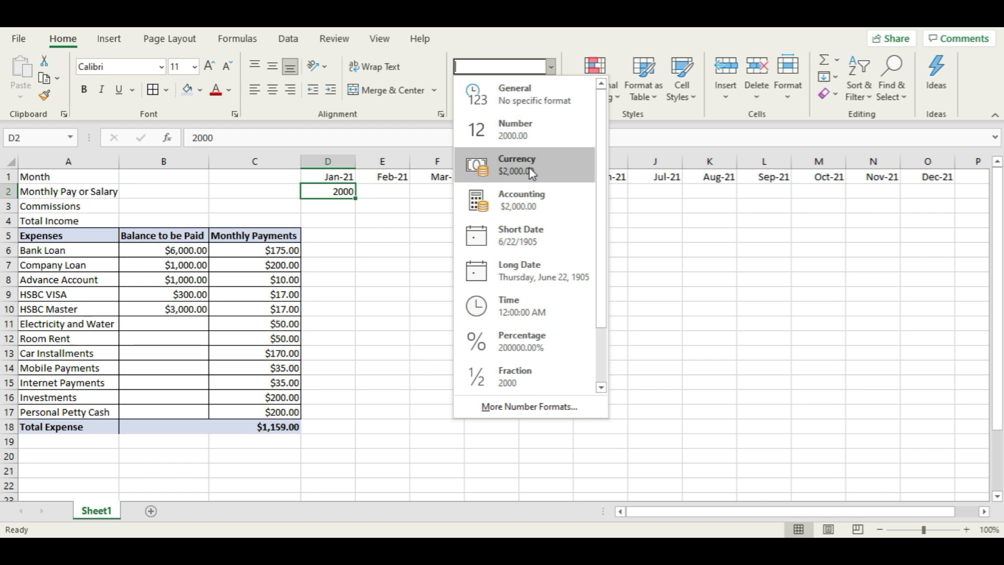
click(530, 168)
click(500, 277)
drag(356, 200, 510, 203)
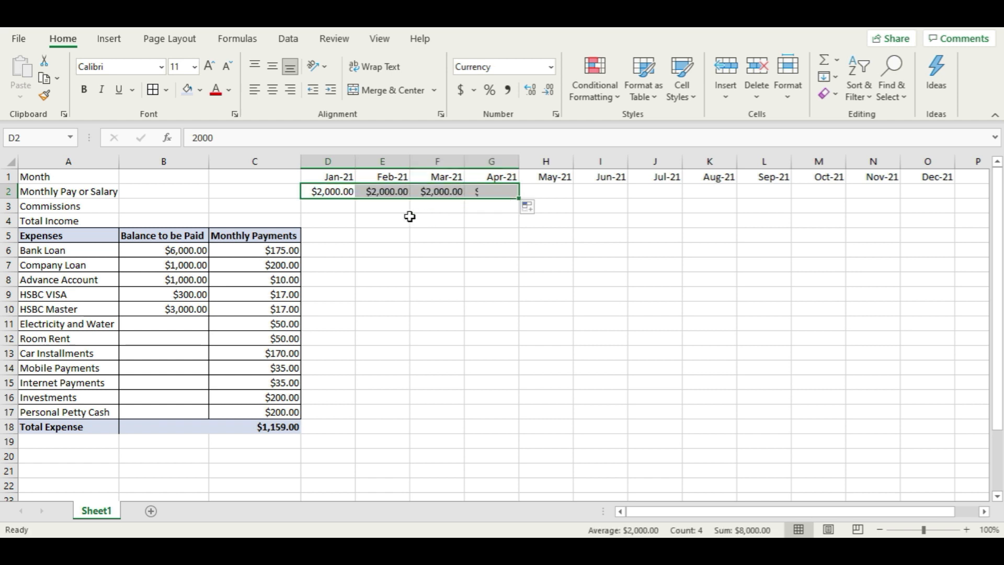
- Try 3000 as the February salary in E2 with a series fill from D2:E2 along the row, and clear E2
click(395, 191)
text(3000)
key(Return)
drag(353, 190, 666, 193)
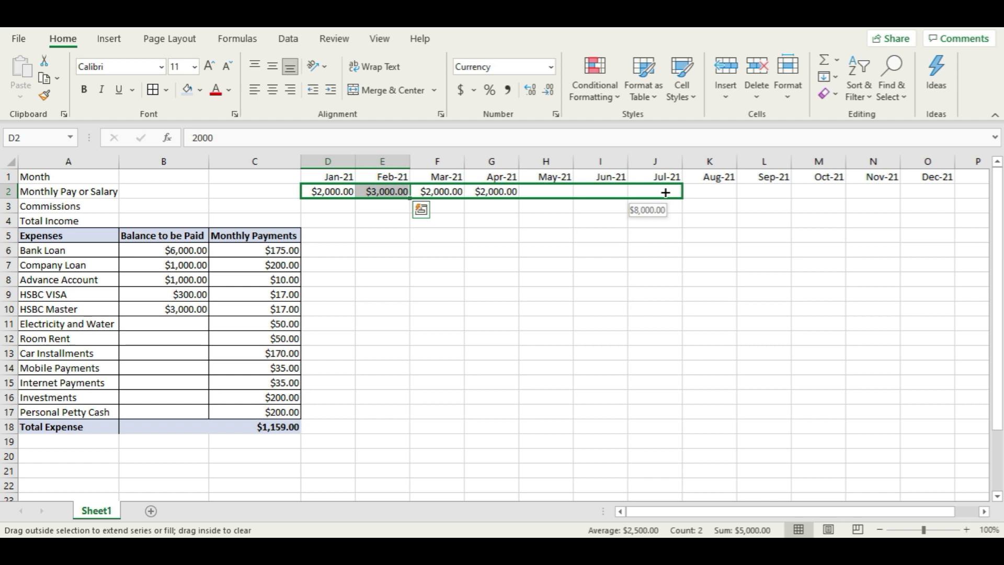
drag(716, 193, 341, 205)
click(378, 191)
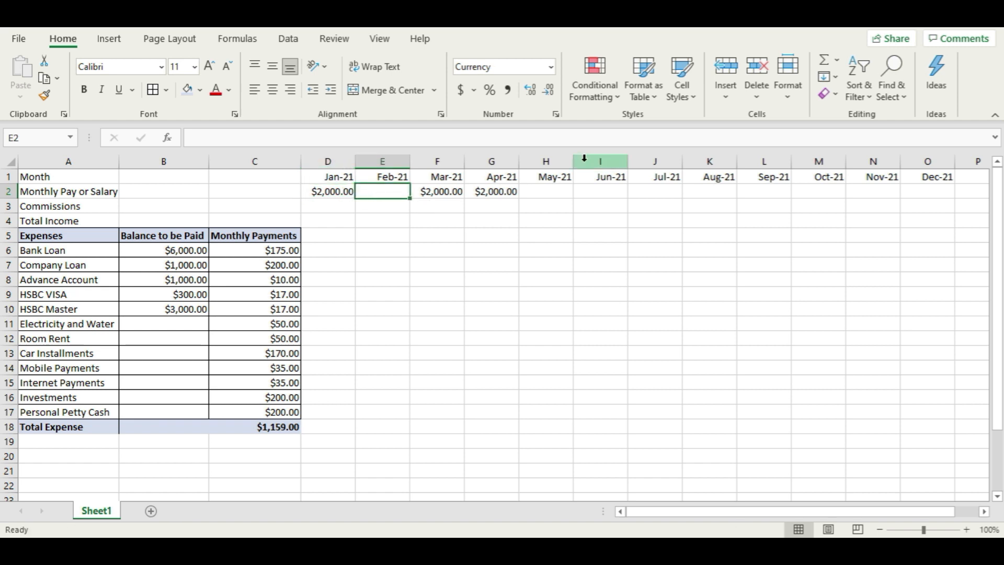